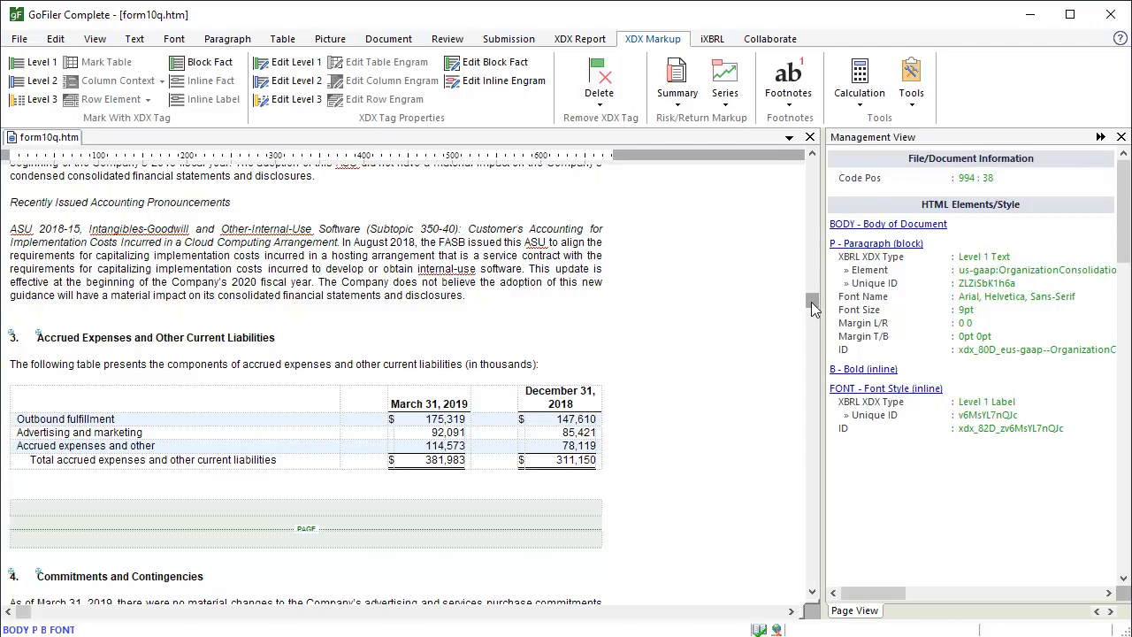
Mark the paragraph introducing the accrued liabilities table as Level 3 Disclosure Start with element us-gaap:ScheduleOfAccruedLiabilitiesTableTextBlock, found by searching "accrued liabilities"
{"action": "left_click", "coordinate": [542, 369]}
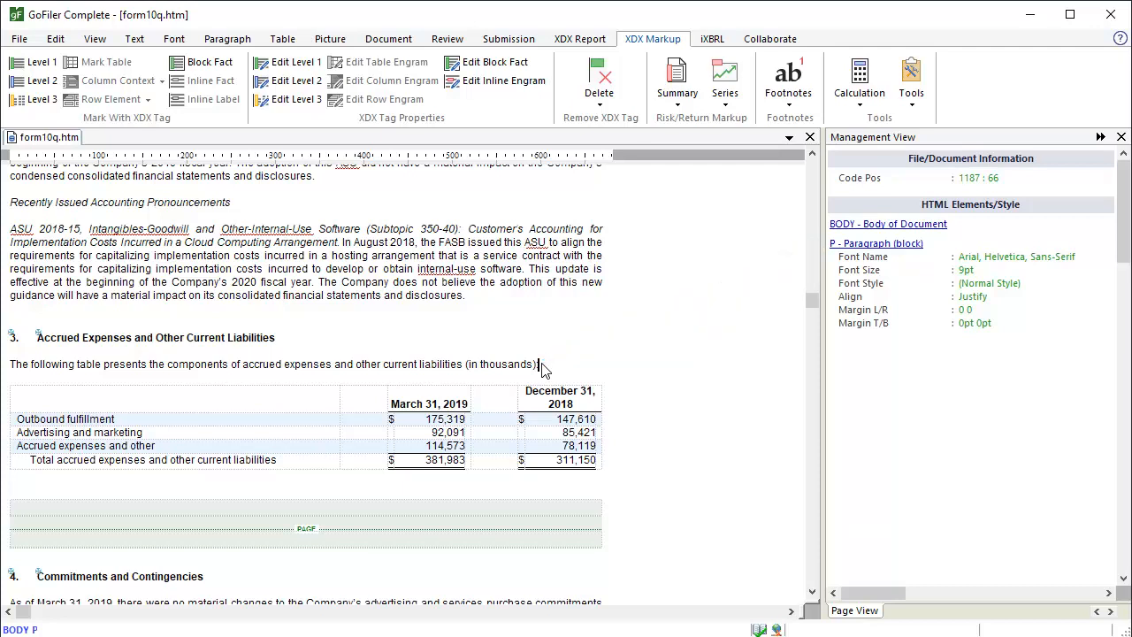
{"action": "left_click", "coordinate": [39, 99]}
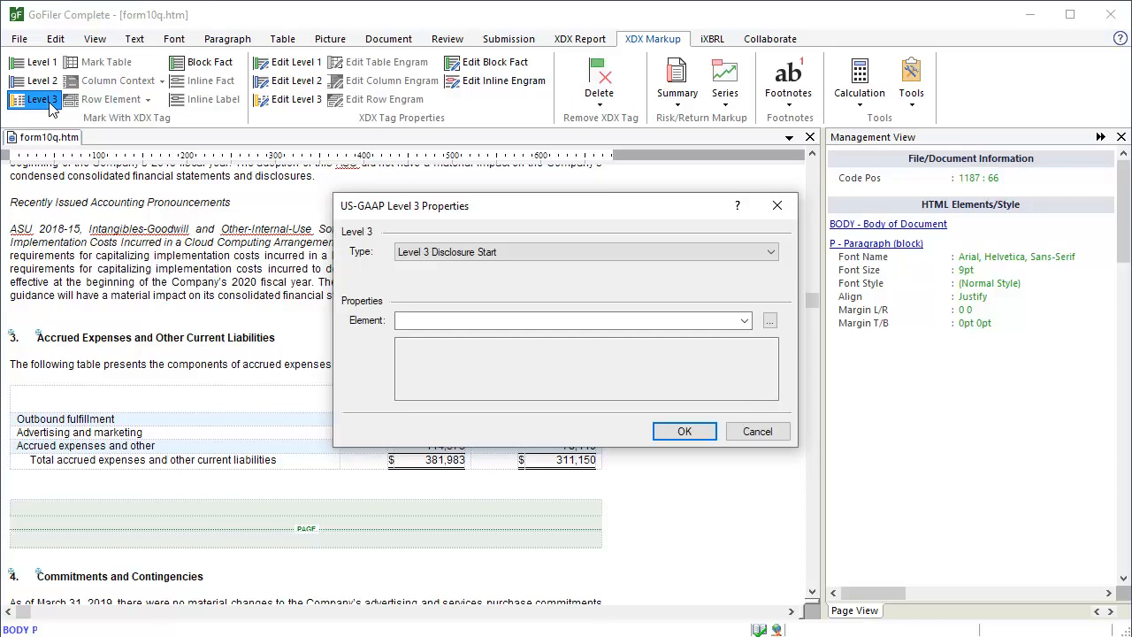
{"action": "left_click", "coordinate": [770, 322]}
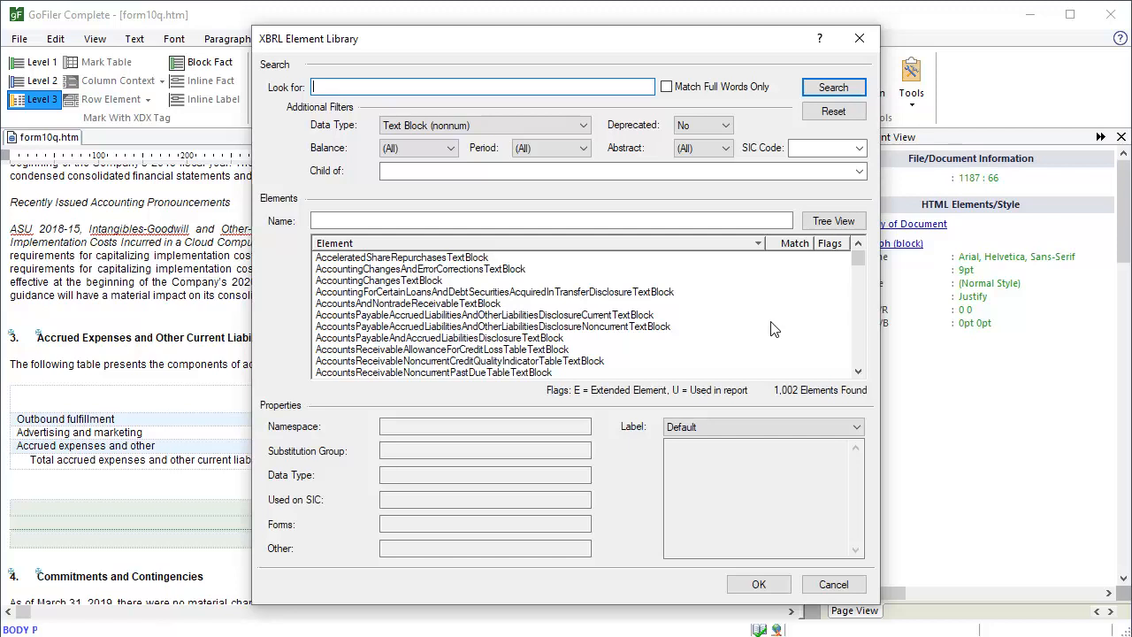
{"action": "type", "text": "accrued liabilities"}
{"action": "left_click", "coordinate": [856, 92]}
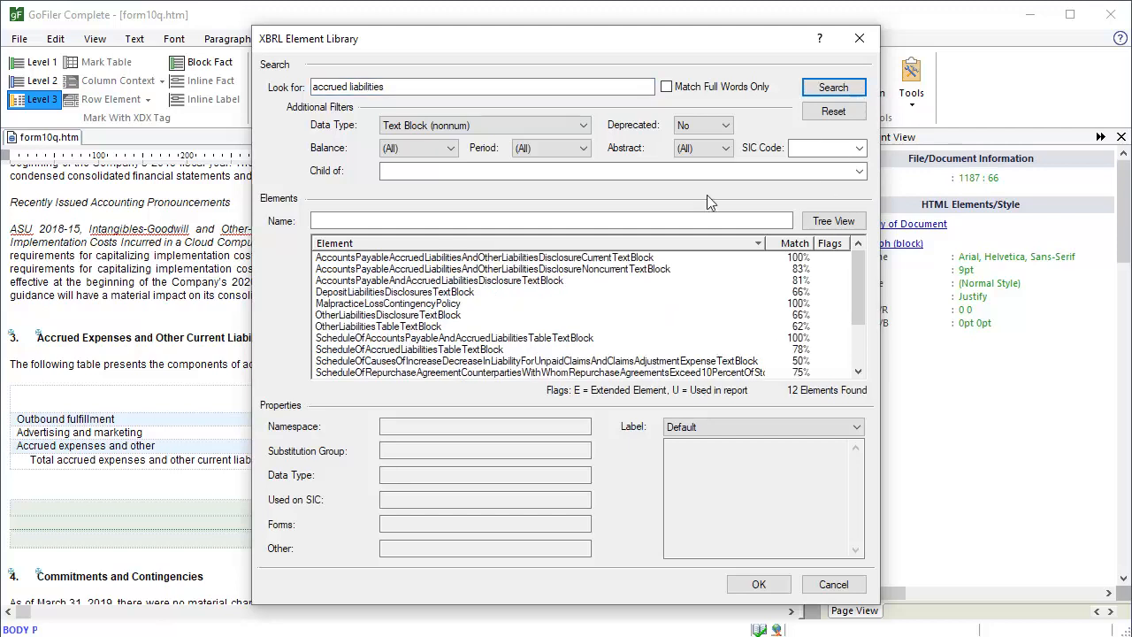
{"action": "left_click", "coordinate": [485, 350]}
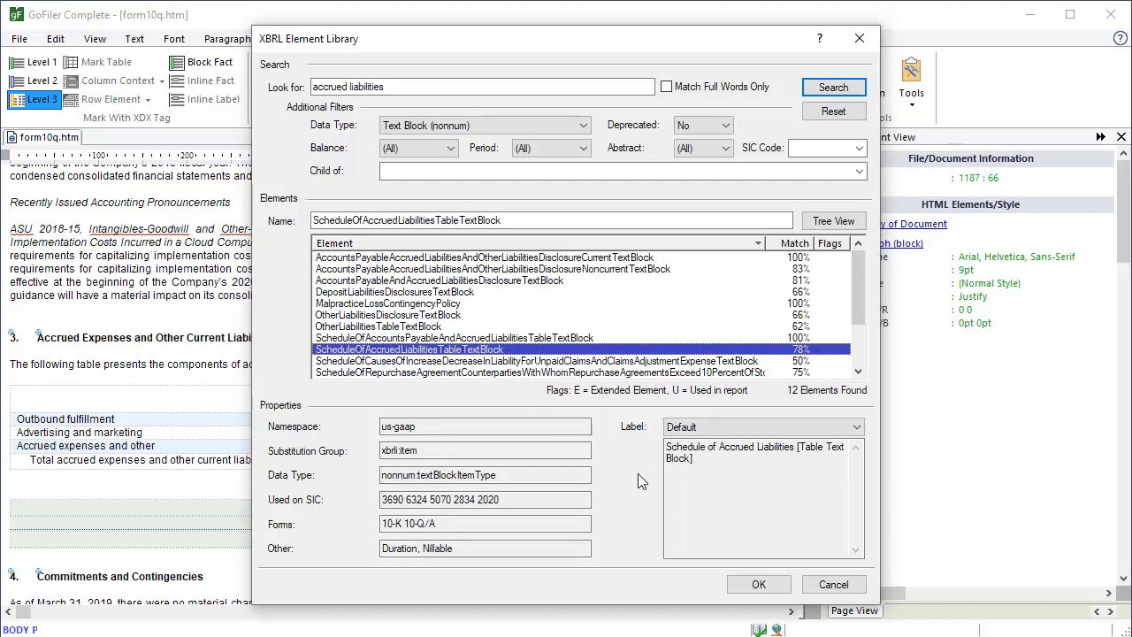
{"action": "left_click", "coordinate": [761, 585]}
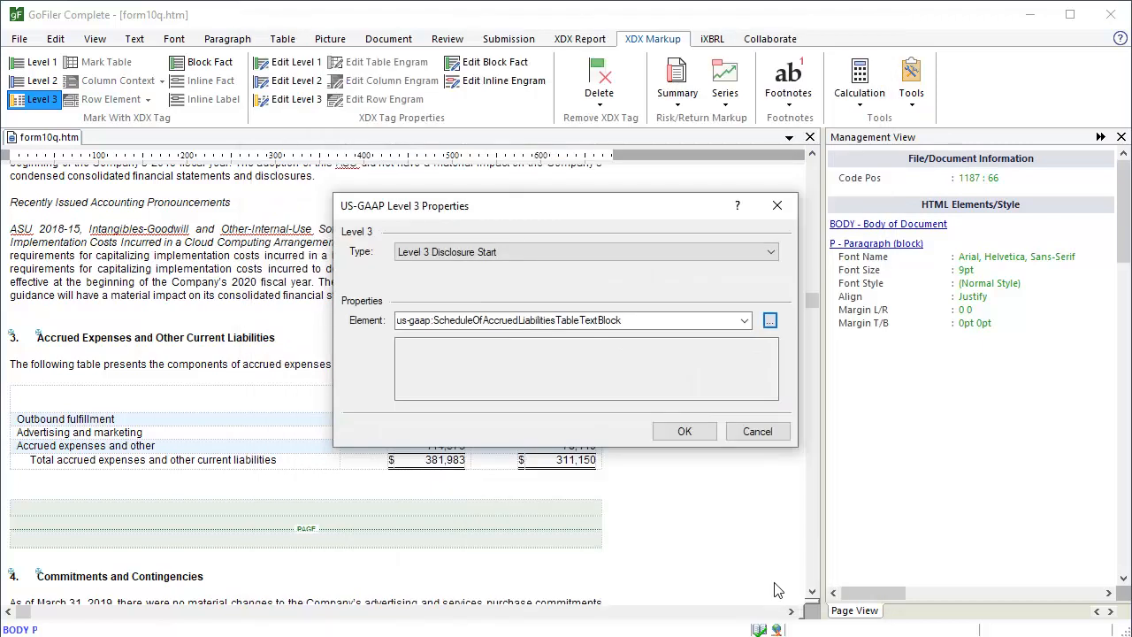
{"action": "left_click", "coordinate": [688, 432]}
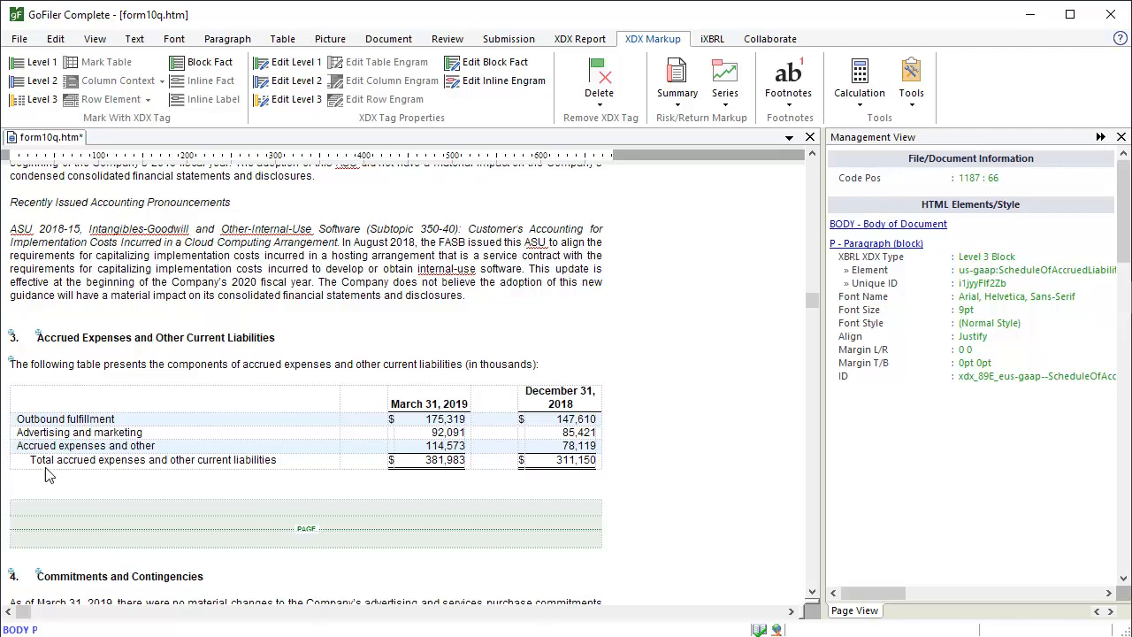
Mark the empty paragraph directly below the accrued liabilities table as Level 3 Disclosure End
{"action": "left_click", "coordinate": [13, 483]}
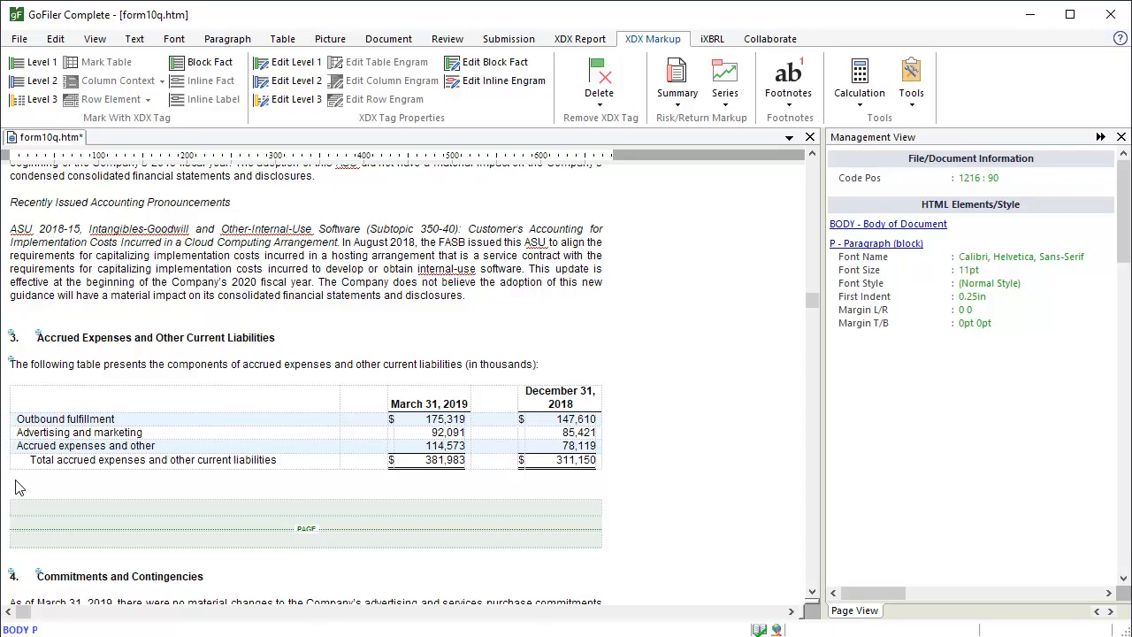
{"action": "key", "text": "Up"}
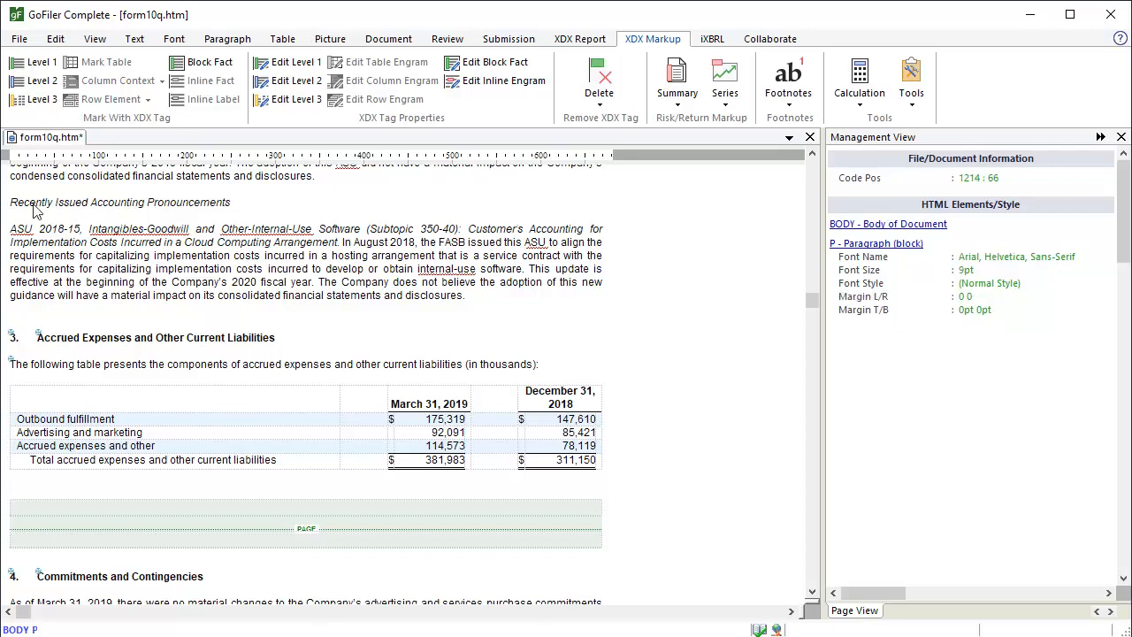
{"action": "left_click", "coordinate": [39, 100]}
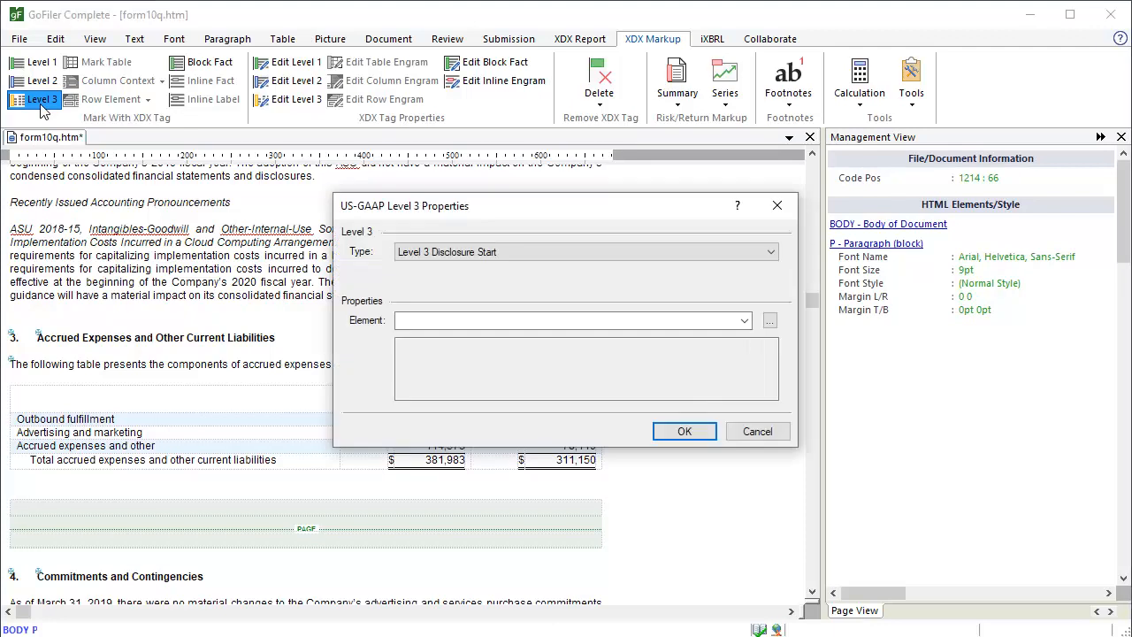
{"action": "left_click", "coordinate": [770, 252]}
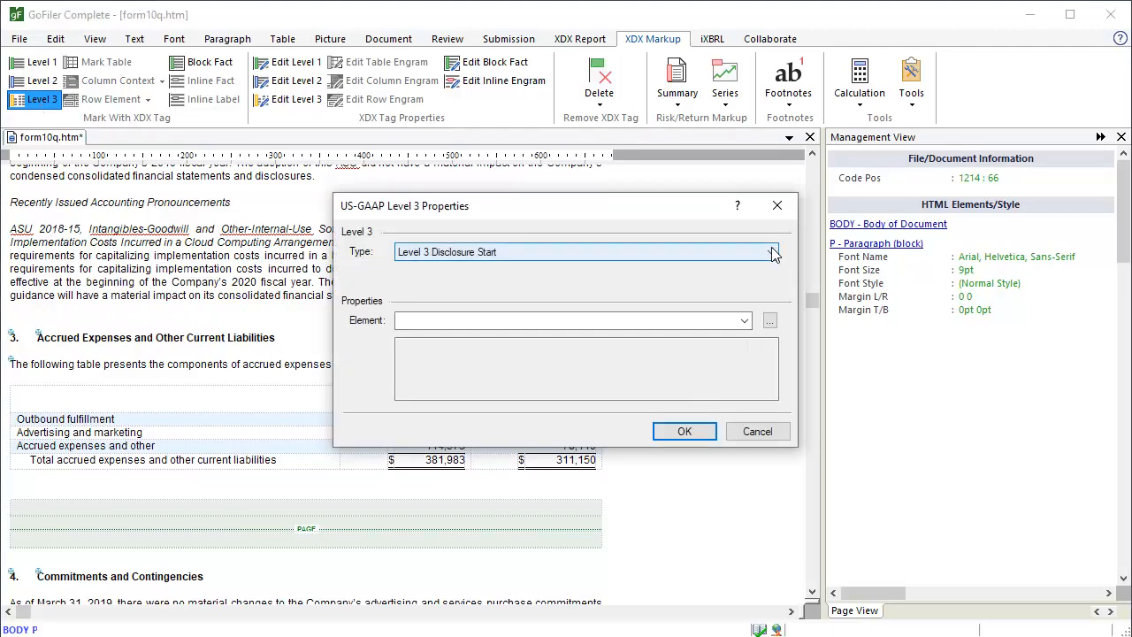
{"action": "left_click", "coordinate": [768, 280]}
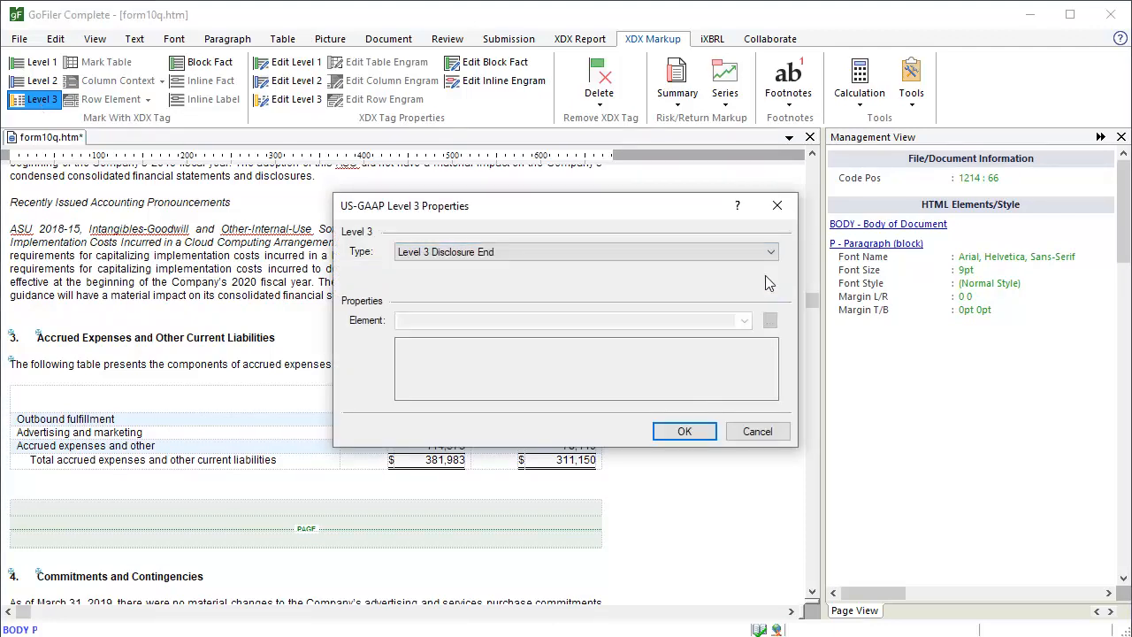
{"action": "left_click", "coordinate": [685, 431]}
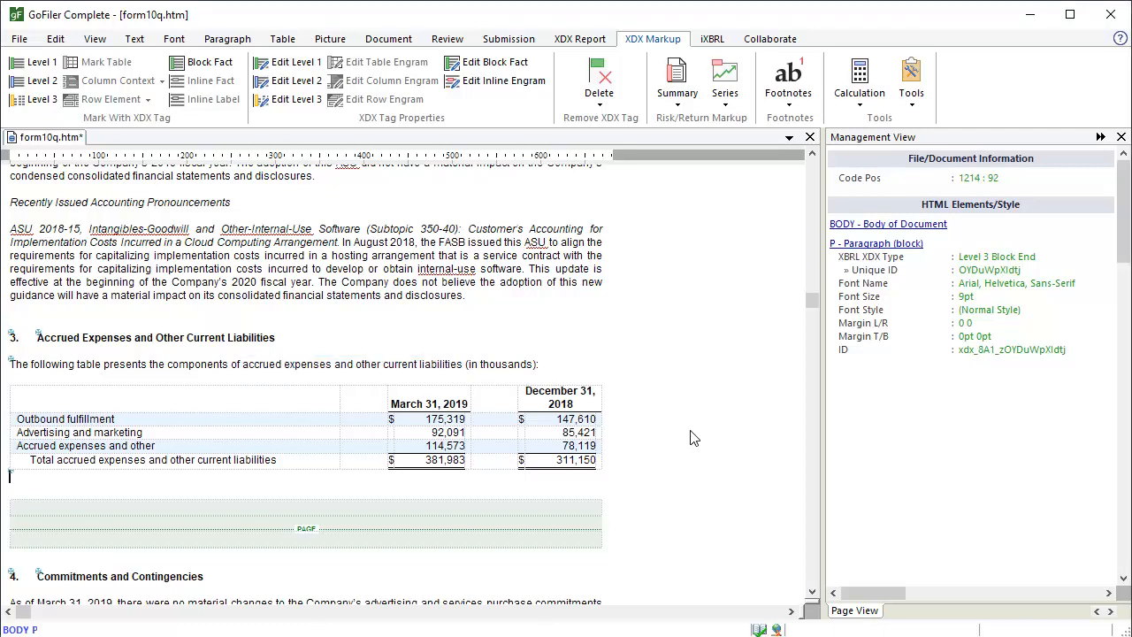
Tag the phrase "accrued expenses and other current liabilities" in the table's introductory sentence as a Level 3 Disclosure Label
{"action": "left_click", "coordinate": [465, 366]}
{"action": "key", "text": "ctrl+shift+Left"}
{"action": "key", "text": "ctrl+shift+Left"}
{"action": "key", "text": "ctrl+shift+Left"}
{"action": "key", "text": "ctrl+shift+Left"}
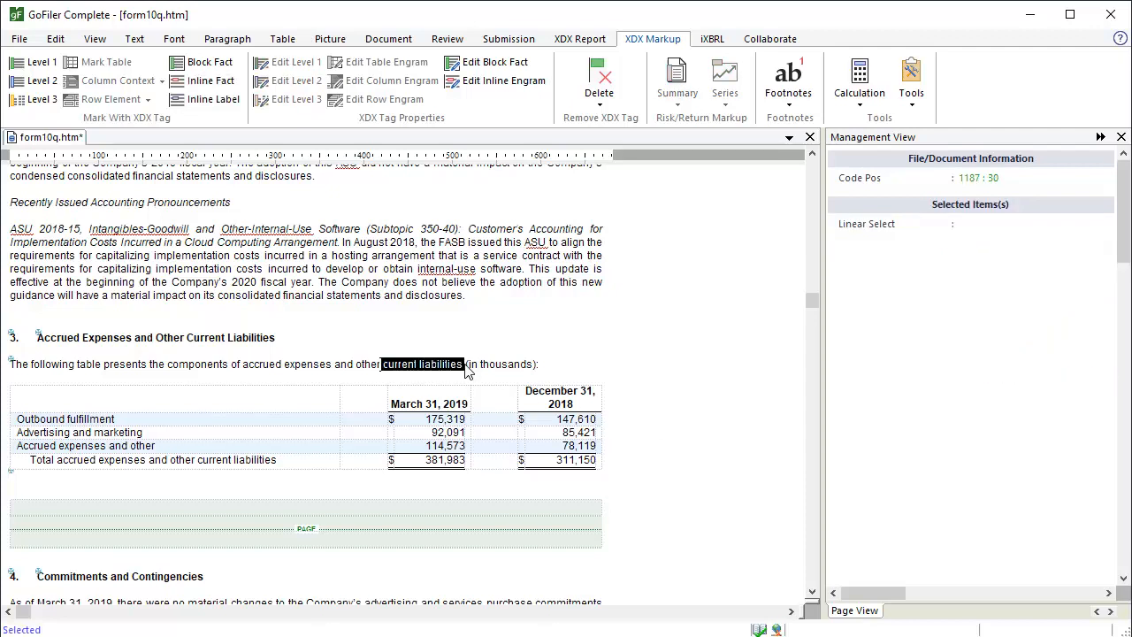
{"action": "key", "text": "ctrl+shift+Left"}
{"action": "key", "text": "ctrl+shift+Left"}
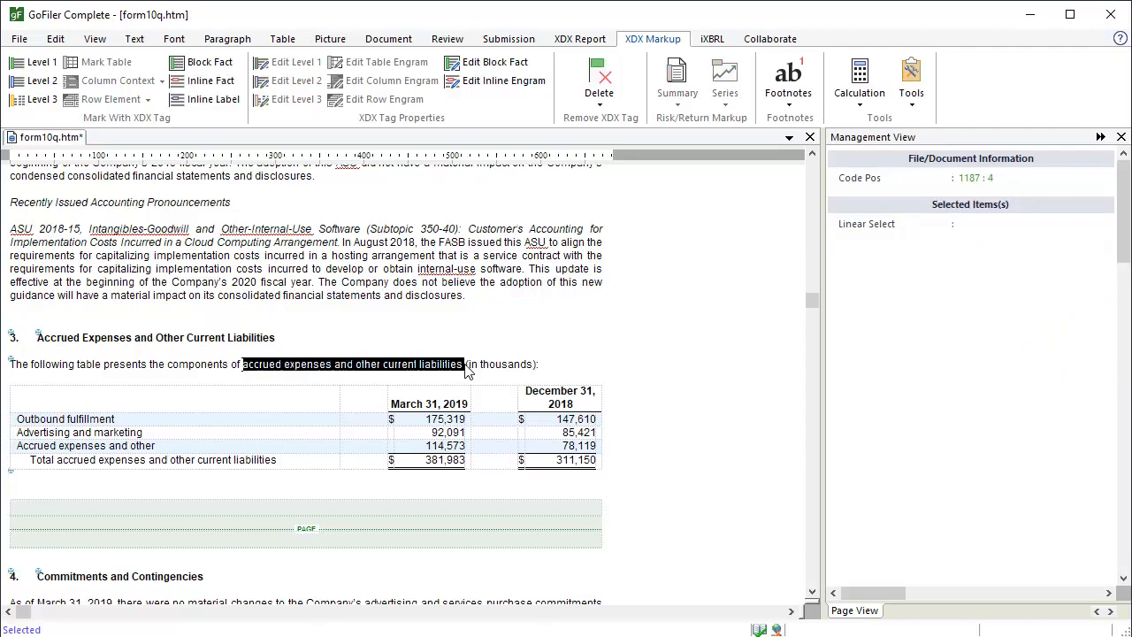
{"action": "left_click", "coordinate": [39, 99]}
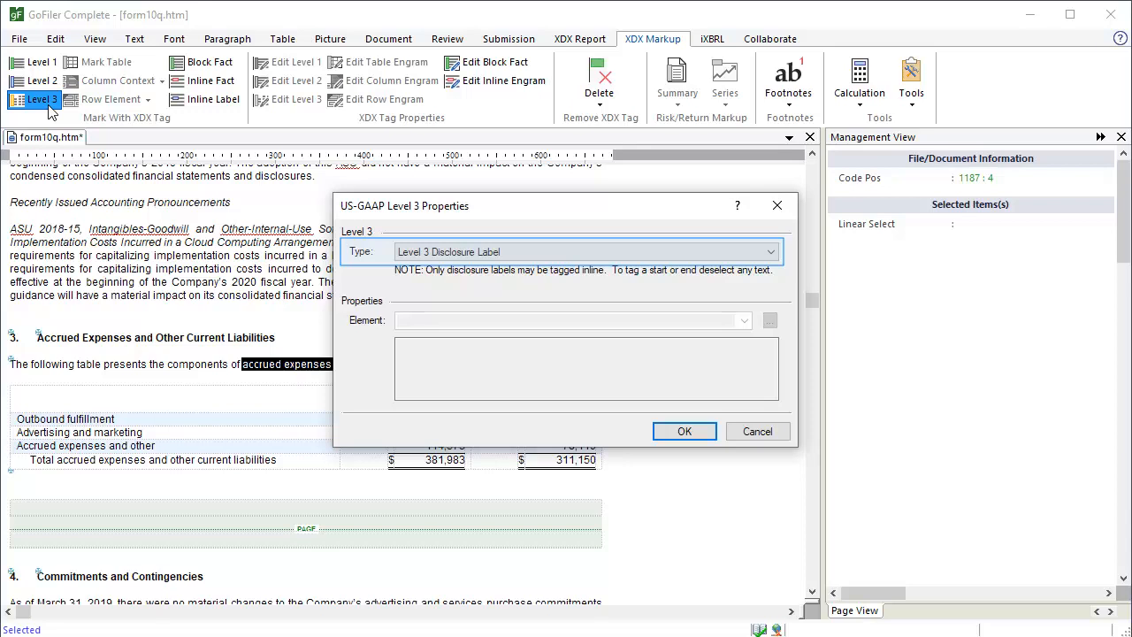
{"action": "left_click", "coordinate": [686, 433]}
Capitalize the tagged label phrase in the introductory sentence to read "Accrued Expenses and Other Current Liabilities"
{"action": "left_click", "coordinate": [253, 373]}
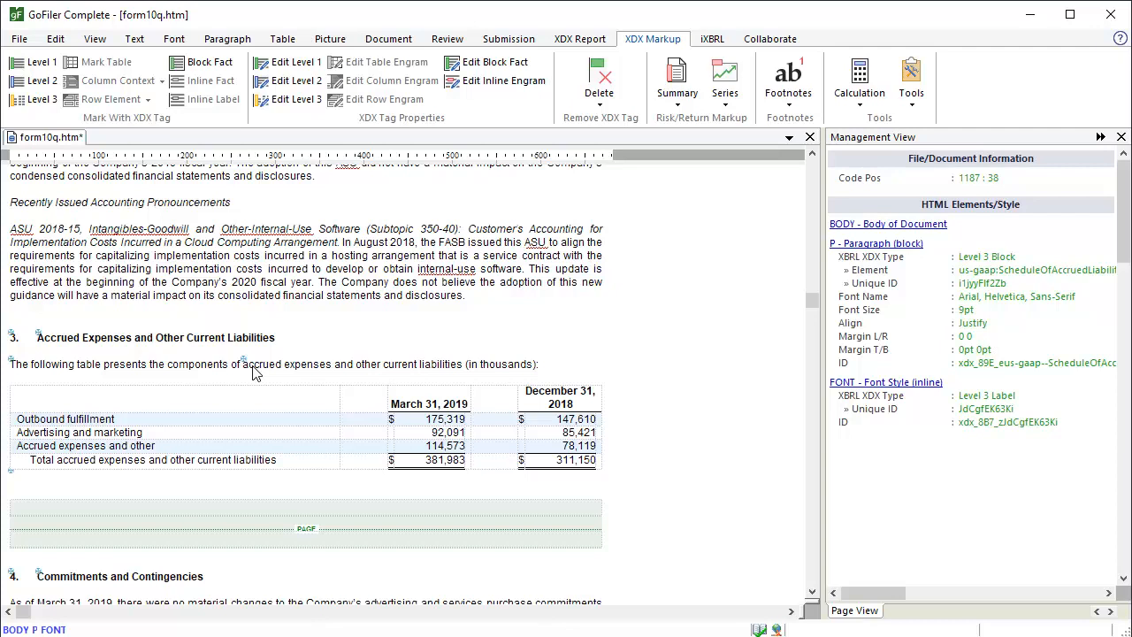
{"action": "key", "text": "shift+Right"}
{"action": "type", "text": "A"}
{"action": "key", "text": "ctrl+Right"}
{"action": "key", "text": "shift+Right"}
{"action": "type", "text": "E"}
{"action": "key", "text": "ctrl+Right"}
{"action": "key", "text": "ctrl+Right"}
{"action": "key", "text": "shift+Right"}
{"action": "type", "text": "O"}
{"action": "key", "text": "Right"}
{"action": "key", "text": "Right"}
{"action": "key", "text": "ctrl+Right"}
{"action": "key", "text": "shift+Right"}
{"action": "type", "text": "C"}
{"action": "key", "text": "ctrl+Right"}
{"action": "key", "text": "shift+Right"}
{"action": "type", "text": "L"}
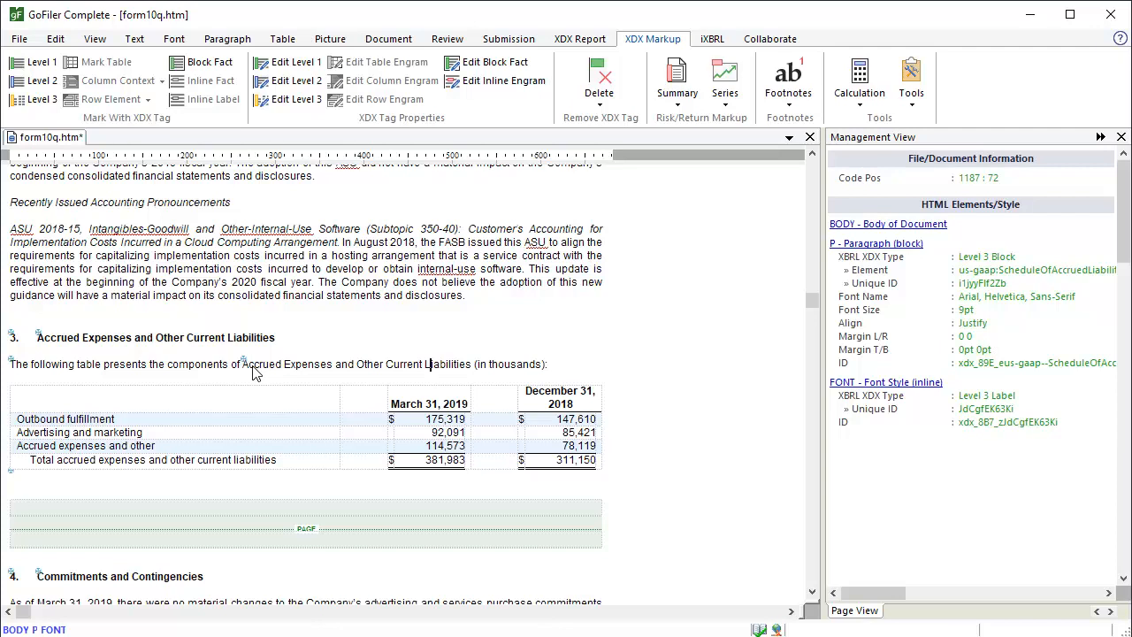
Apply the Lower Case text effect to the inline font element of the Level 3 label
{"action": "left_click", "coordinate": [846, 385]}
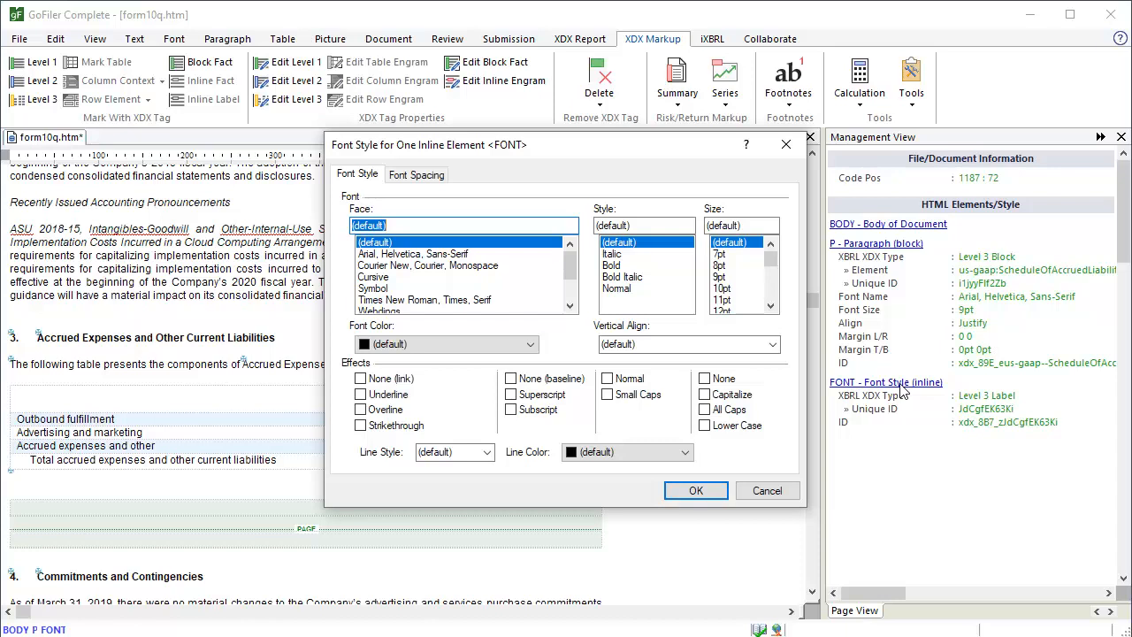
{"action": "left_click", "coordinate": [708, 431]}
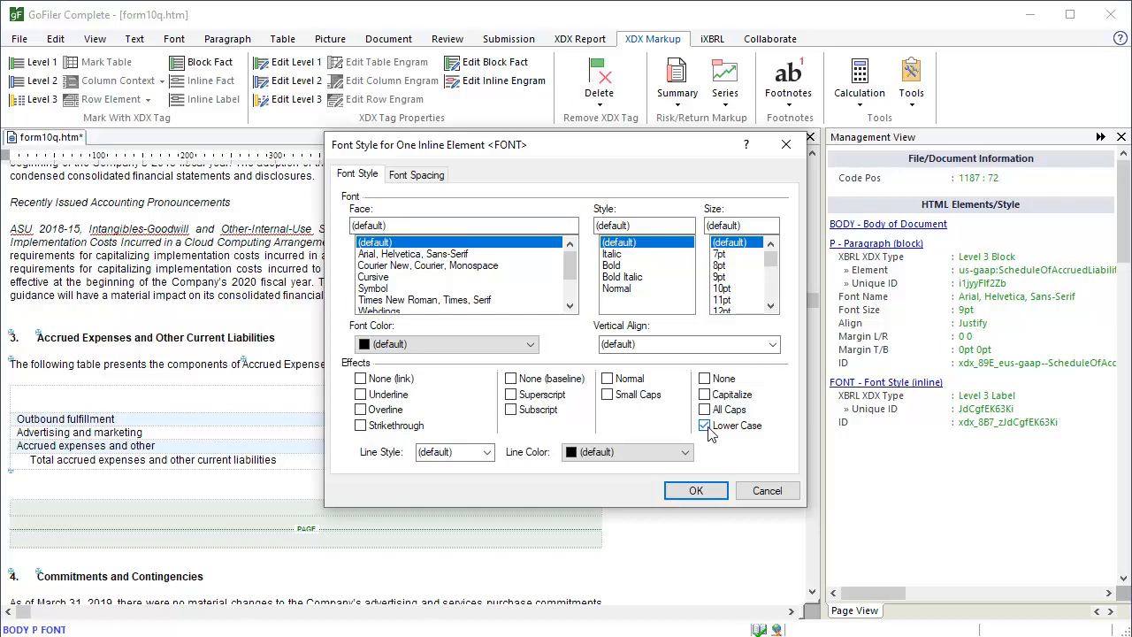
{"action": "left_click", "coordinate": [708, 494]}
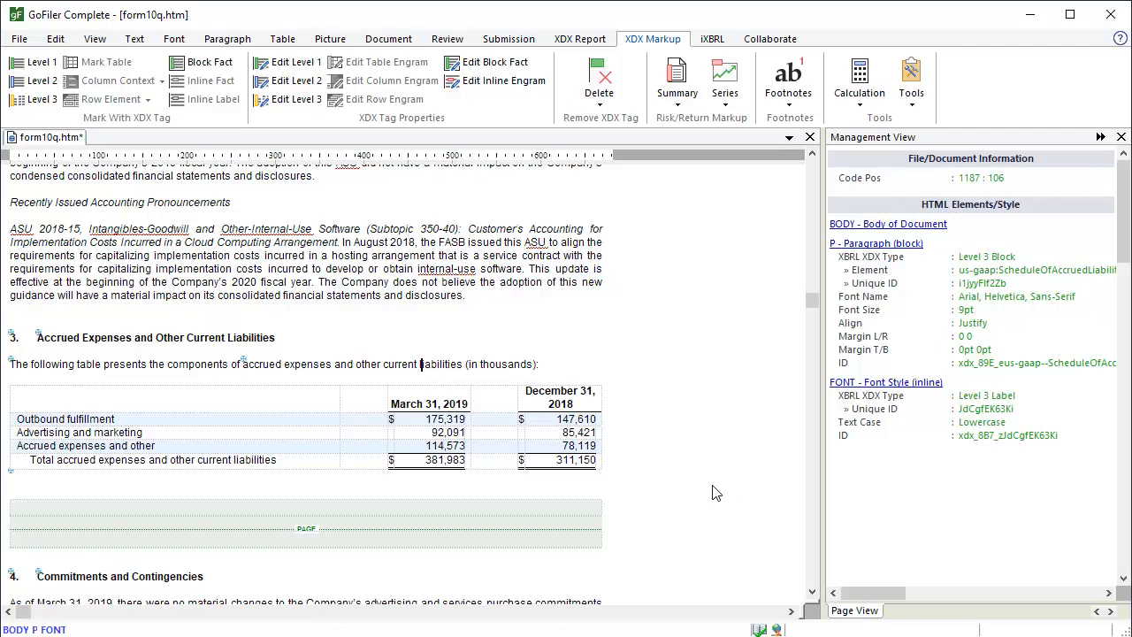
Undo the lower case effect, the capitalization and the Level 3 label tag in the introductory sentence
{"action": "key", "text": "ctrl+z"}
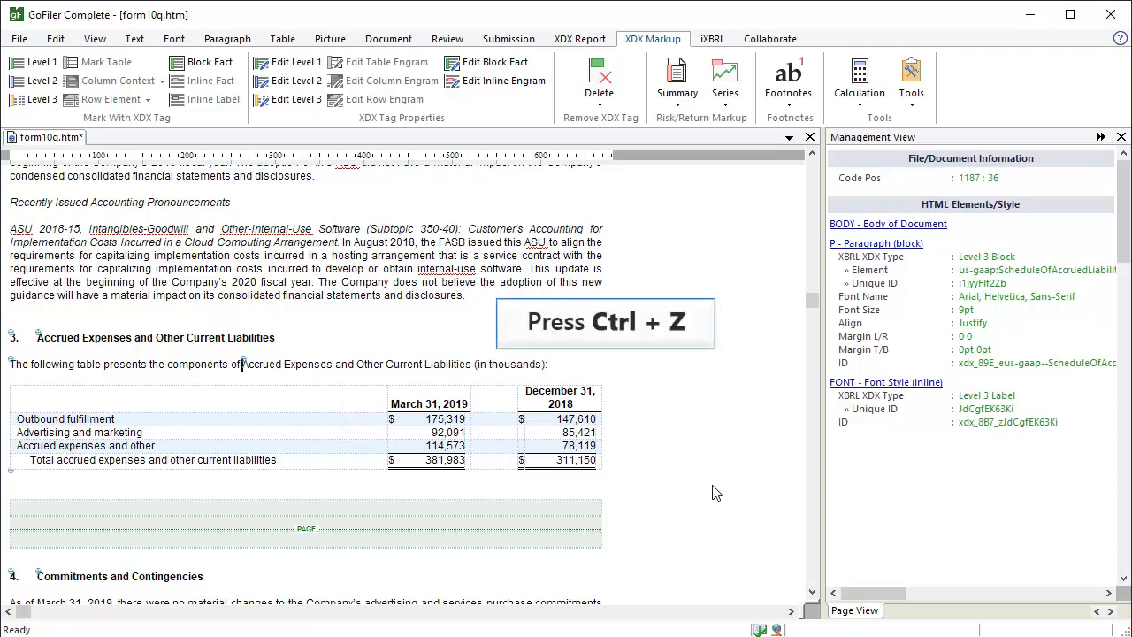
{"action": "key", "text": "ctrl+z"}
{"action": "key", "text": "ctrl+z"}
{"action": "key", "text": "ctrl+z"}
{"action": "key", "text": "ctrl+z"}
Add a new paragraph reading "Schedule of Accrued Liabilities" between the introductory sentence and the table
{"action": "key", "text": "End"}
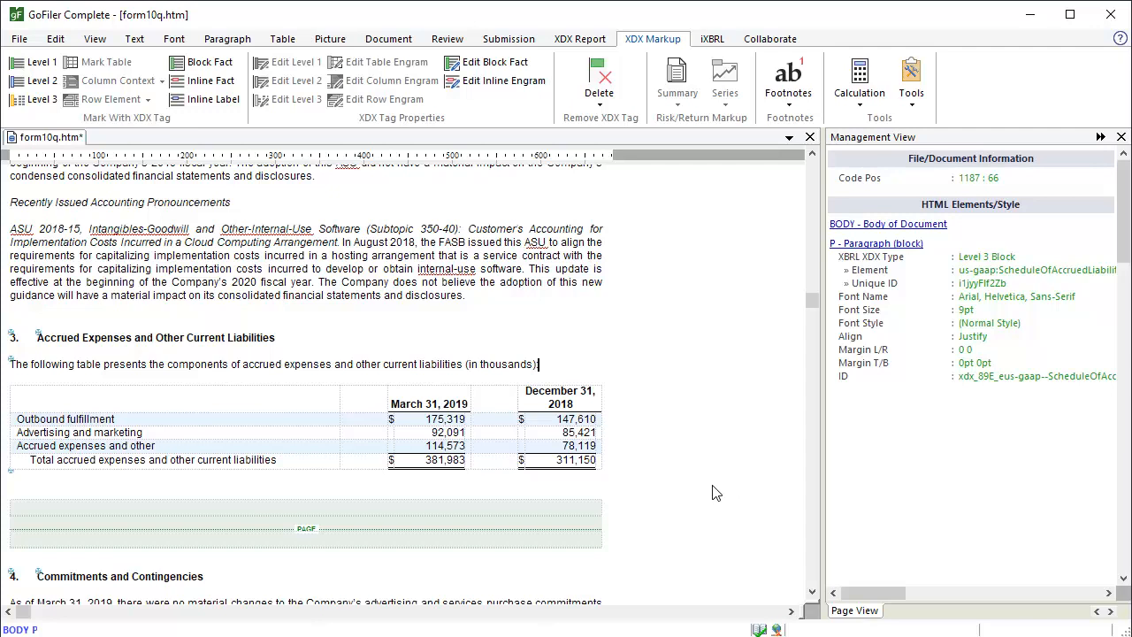
{"action": "key", "text": "Return"}
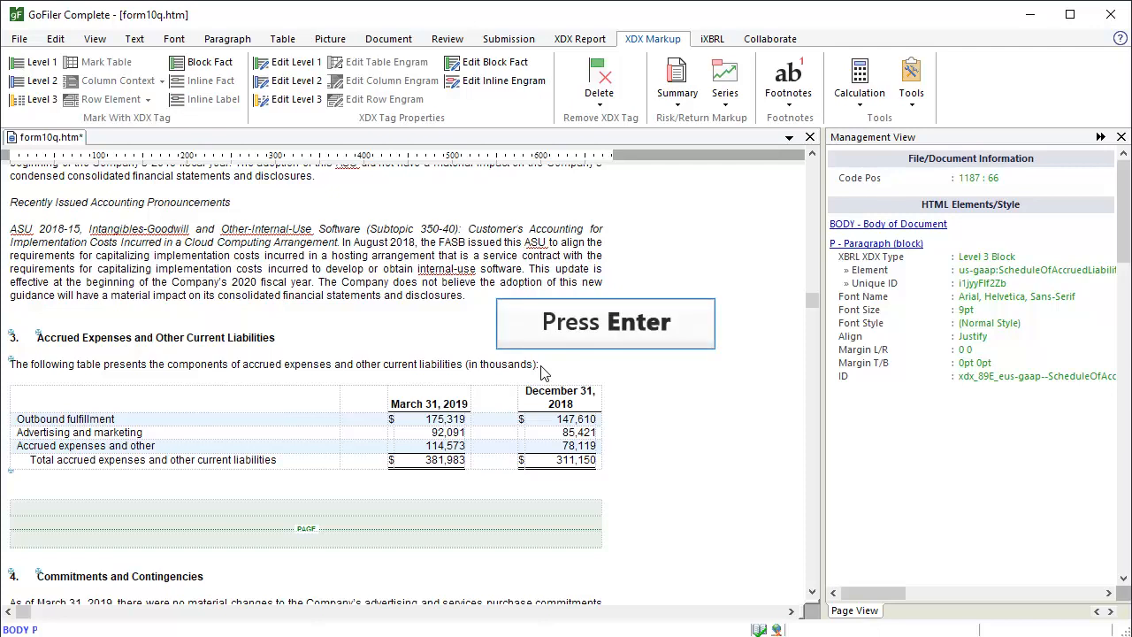
{"action": "key", "text": "Return"}
{"action": "type", "text": "Sched"}
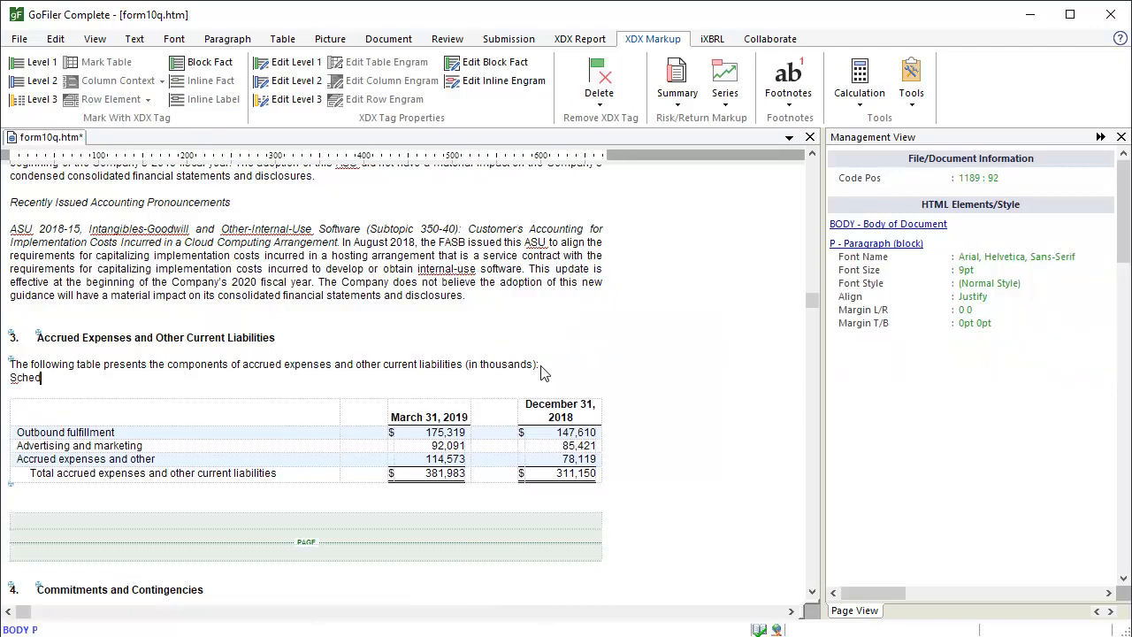
{"action": "type", "text": "ule of Accrued Liabilities"}
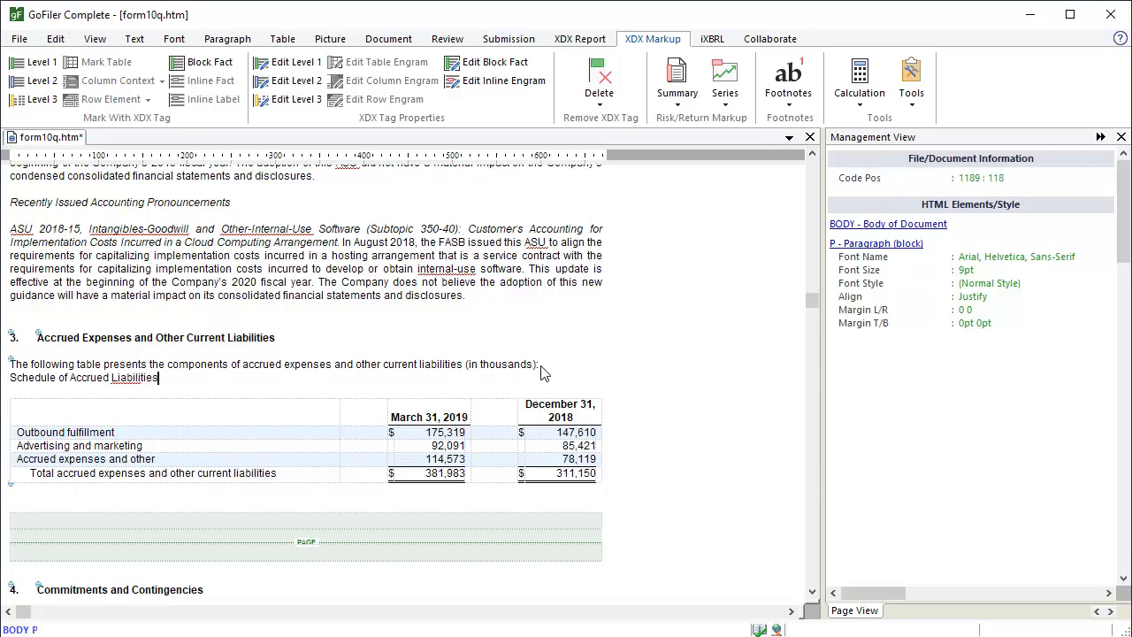
Tag the whole "Schedule of Accrued Liabilities" line as a Level 3 Disclosure Label
{"action": "key", "text": "ctrl+shift+Left"}
{"action": "key", "text": "ctrl+shift+Left"}
{"action": "key", "text": "ctrl+shift+Left"}
{"action": "key", "text": "ctrl+shift+Left"}
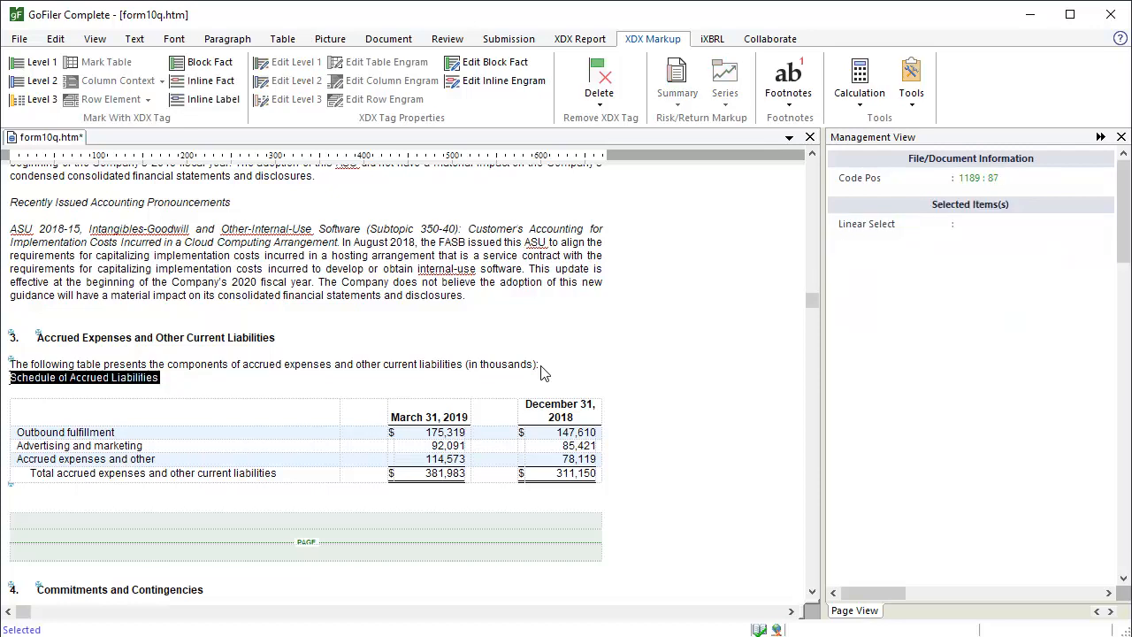
{"action": "left_click", "coordinate": [56, 102]}
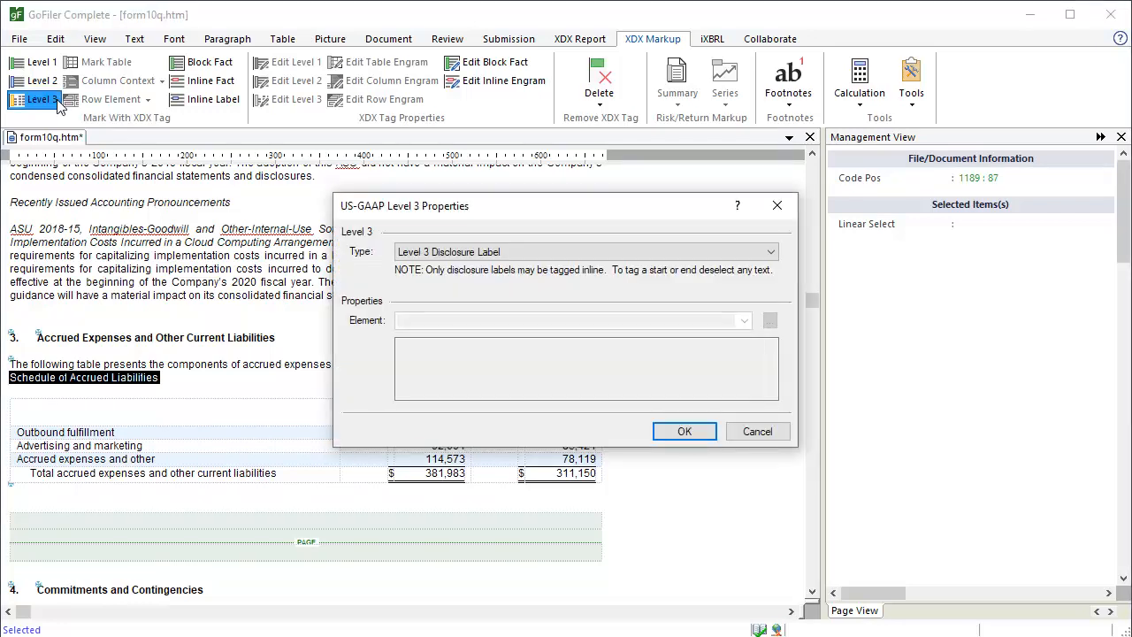
{"action": "left_click", "coordinate": [683, 431]}
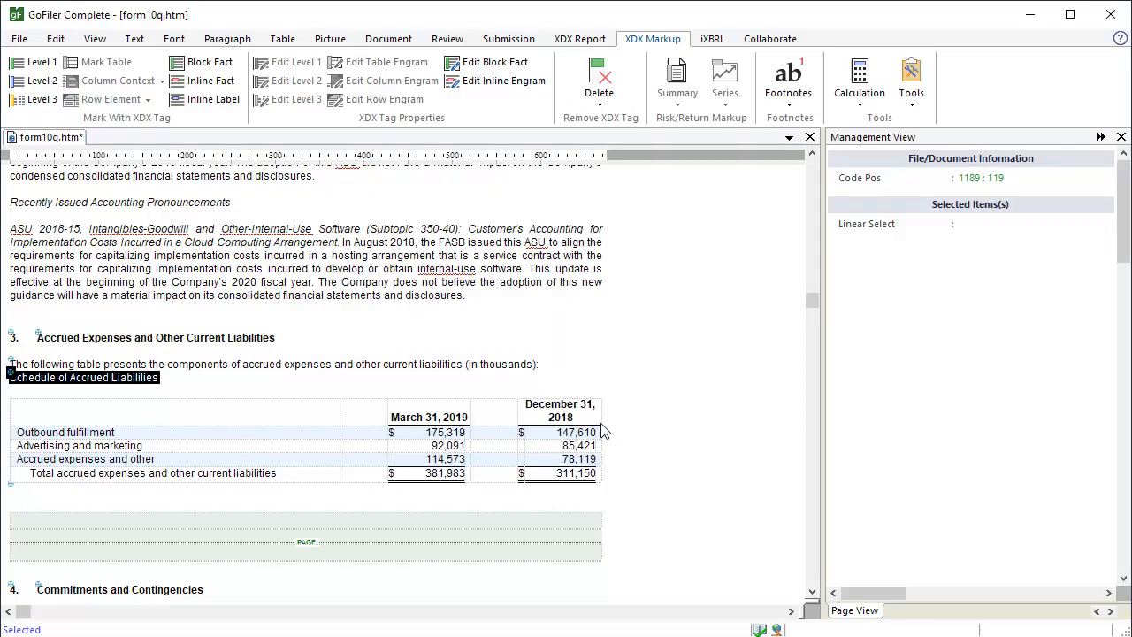
Set the display type of the font element around the "Schedule of Accrued Liabilities" label line to None
{"action": "left_click", "coordinate": [156, 377]}
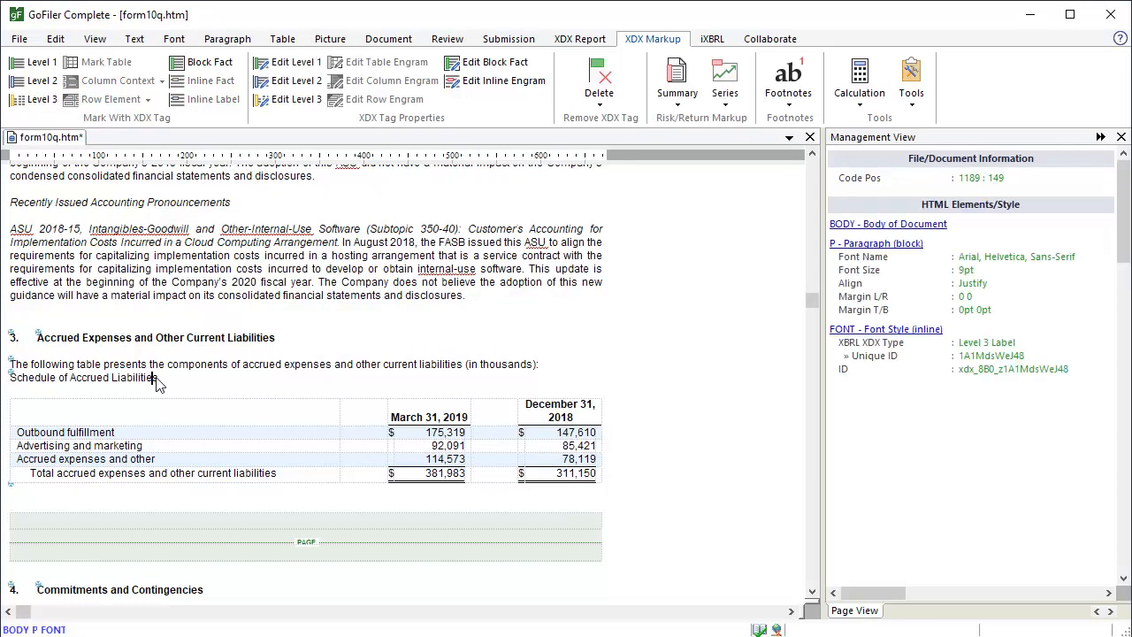
{"action": "left_click", "coordinate": [55, 40]}
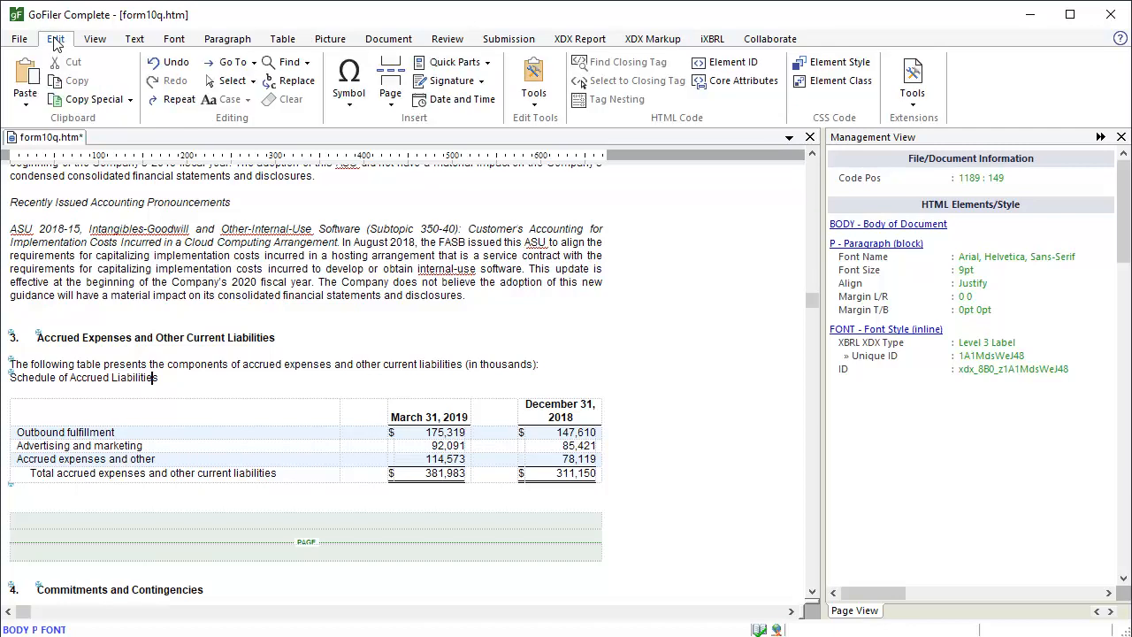
{"action": "left_click", "coordinate": [819, 70]}
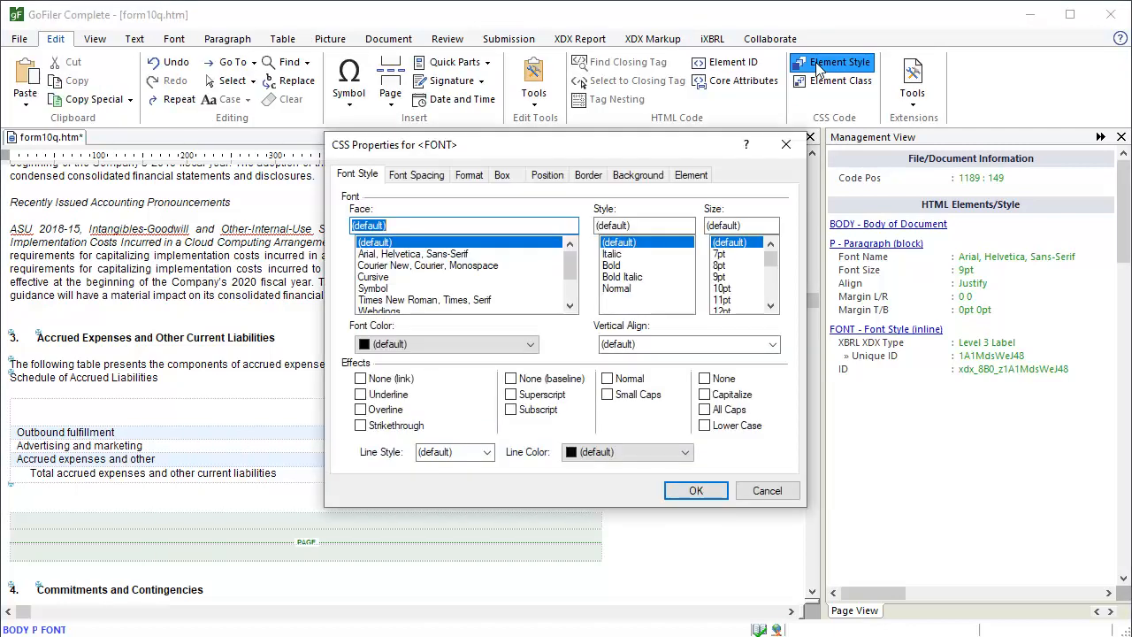
{"action": "left_click", "coordinate": [698, 176]}
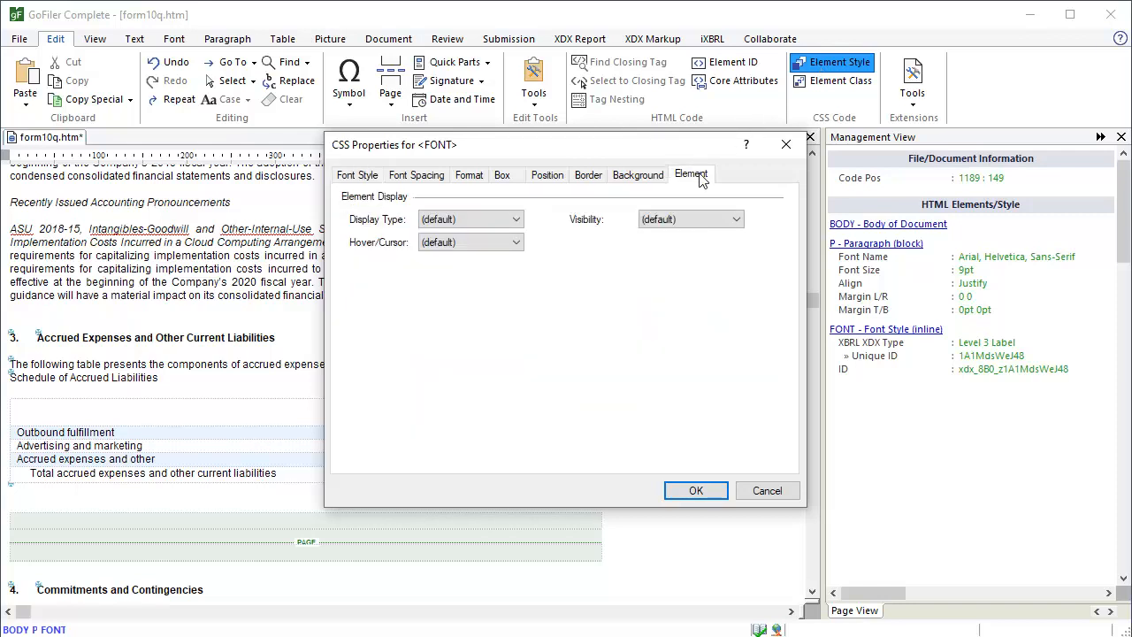
{"action": "left_click", "coordinate": [517, 221]}
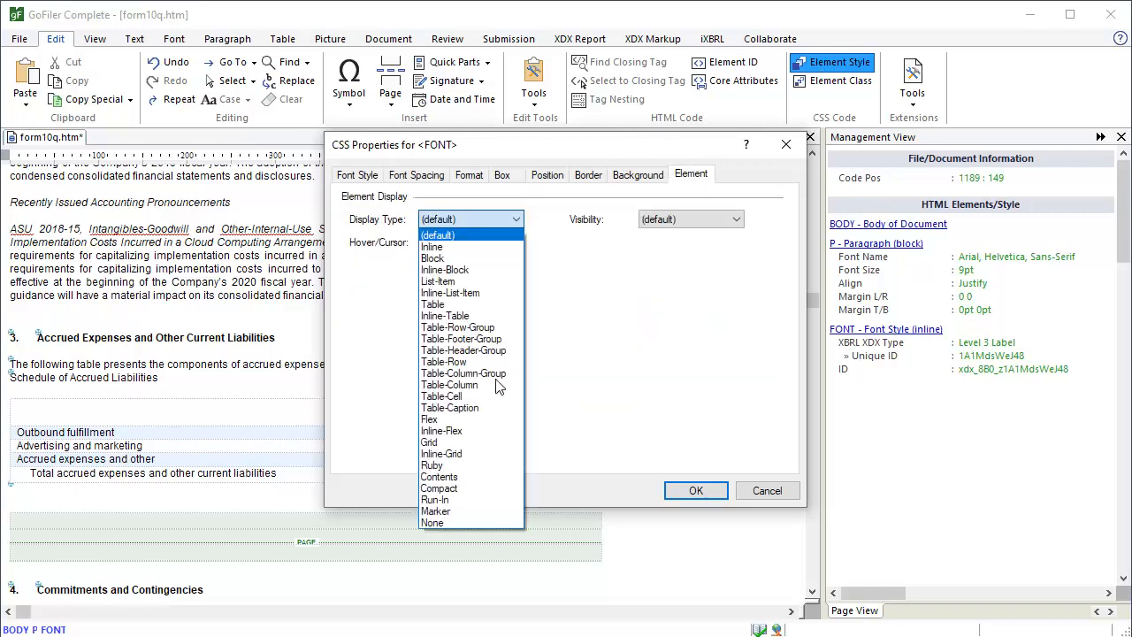
{"action": "left_click", "coordinate": [480, 522]}
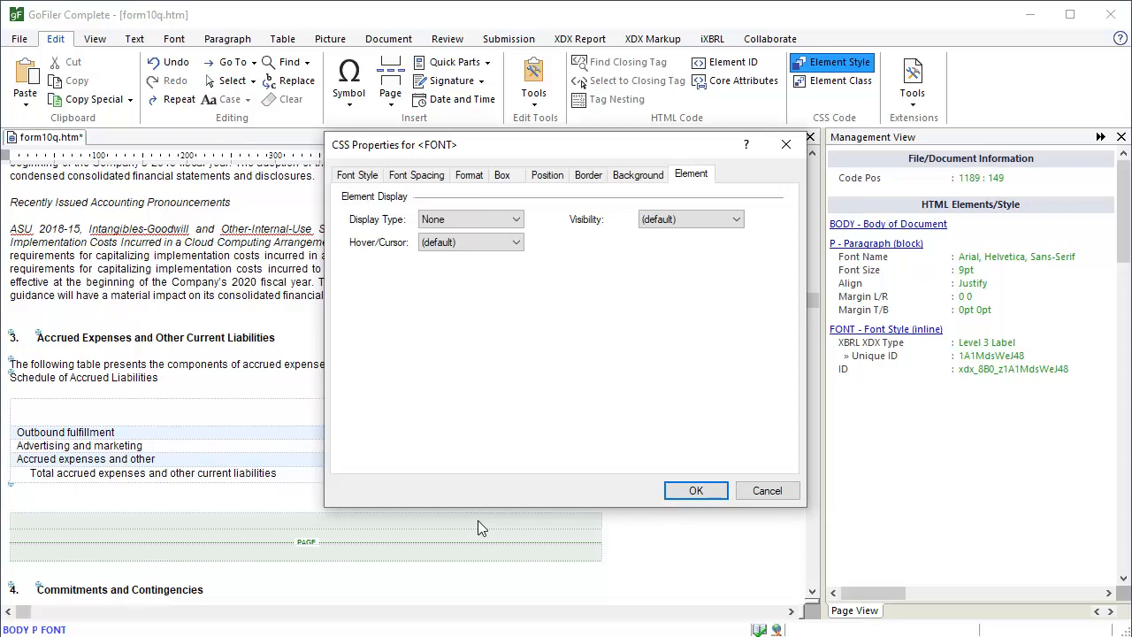
{"action": "left_click", "coordinate": [695, 491]}
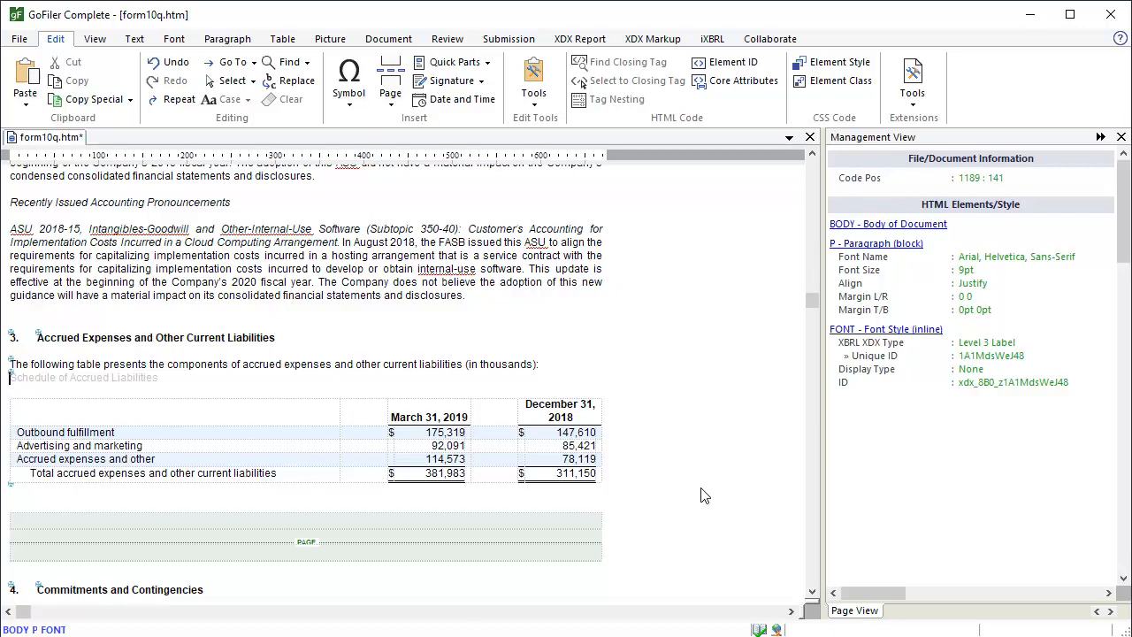
Switch the display of hidden text off and back on to check the hidden label line above the accrued expenses table
{"action": "left_click", "coordinate": [95, 39]}
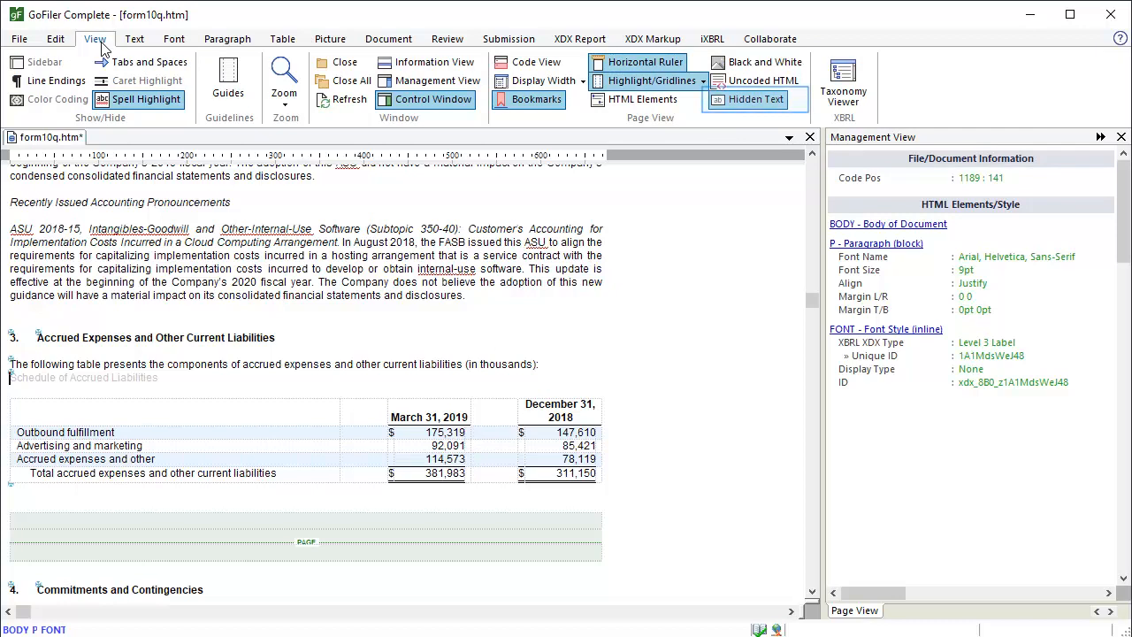
{"action": "left_click", "coordinate": [755, 99]}
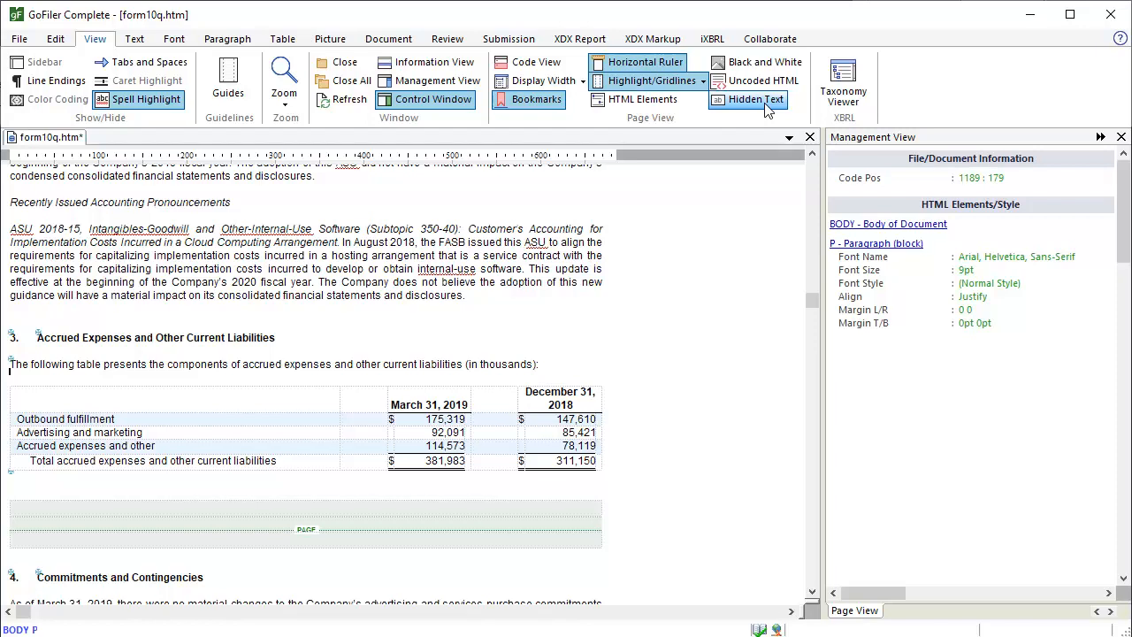
{"action": "left_click", "coordinate": [767, 107]}
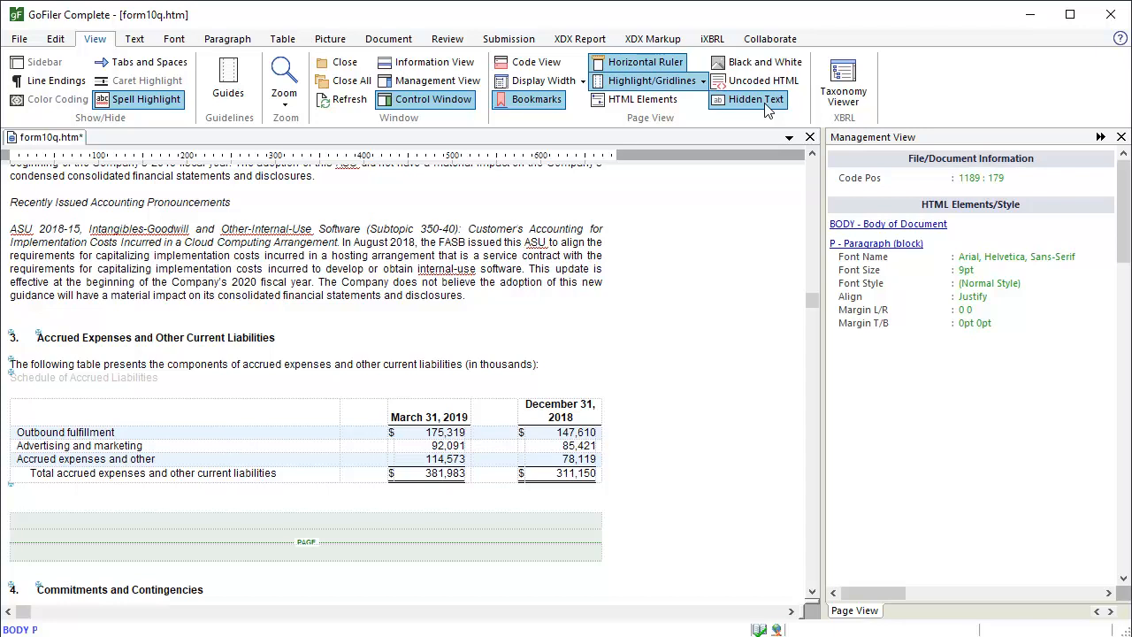
Split the paragraph above the operating leases table into two, breaking it before "The table below presents"
{"action": "left_click_drag", "start_coordinate": [814, 303], "coordinate": [815, 327]}
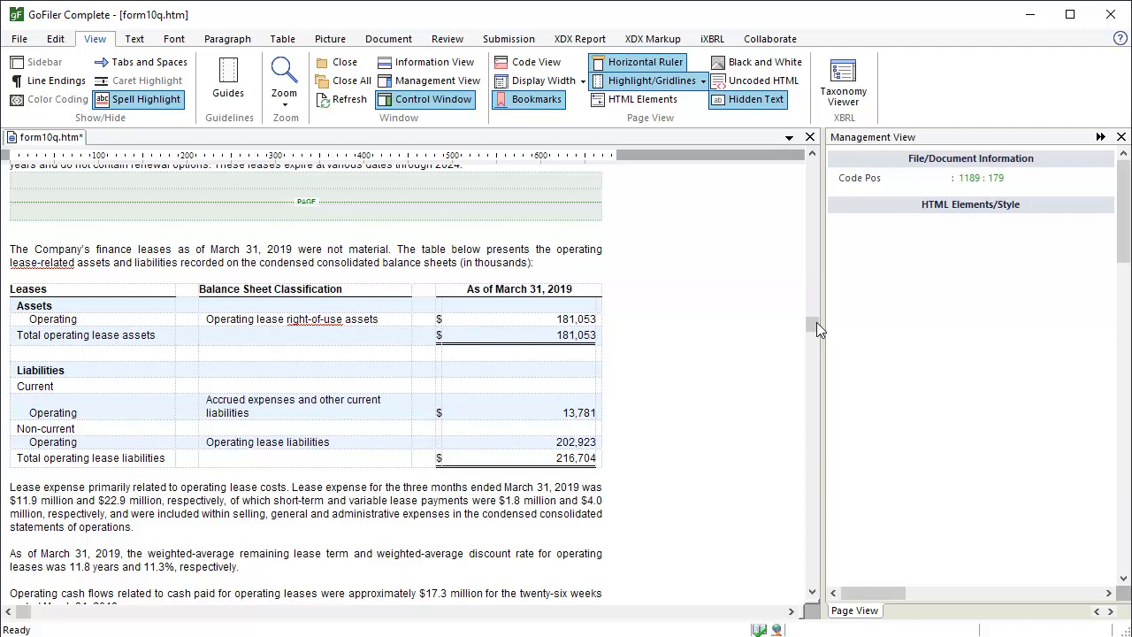
{"action": "left_click", "coordinate": [397, 251]}
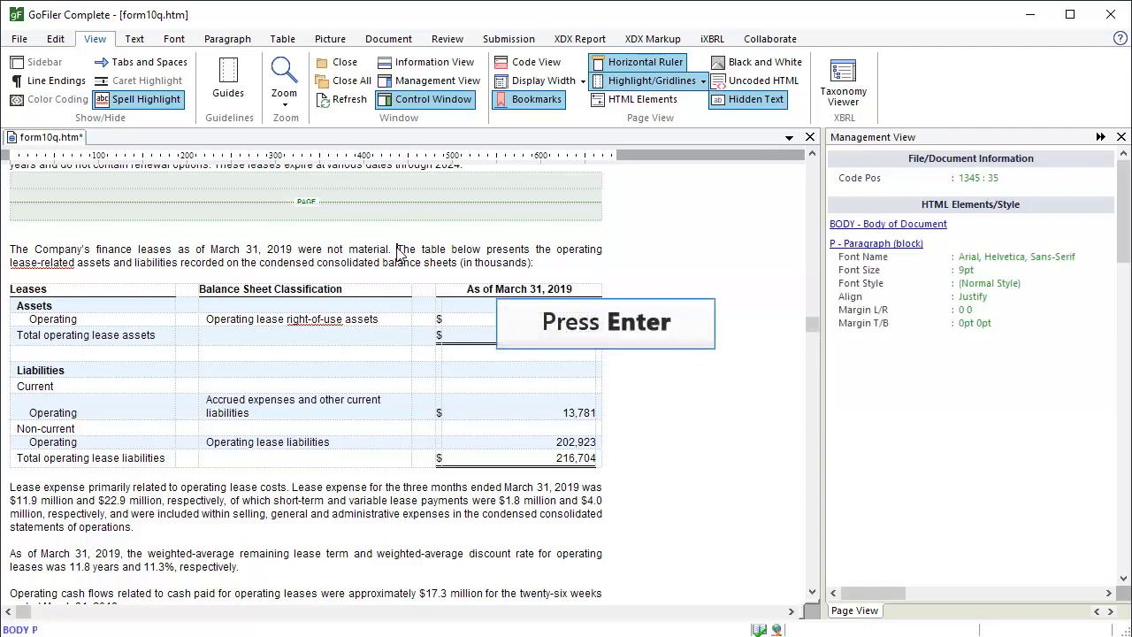
{"action": "key", "text": "Return"}
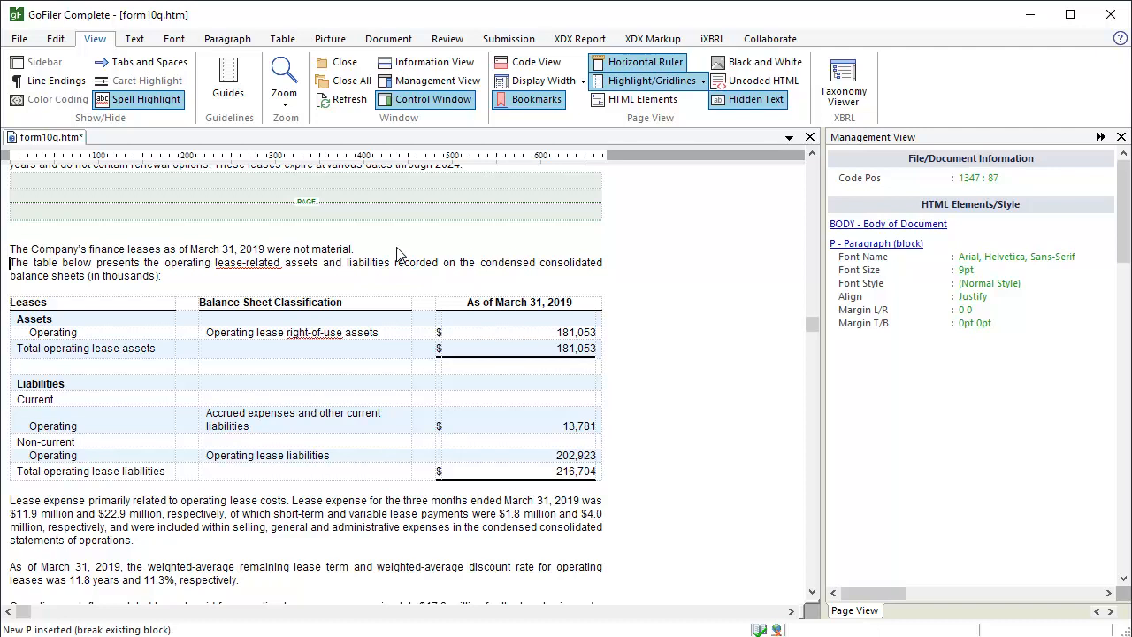
Set the display type of the paragraph "The Company's finance leases as of March 31, 2019 were not material." to Inline-Block
{"action": "left_click", "coordinate": [350, 249]}
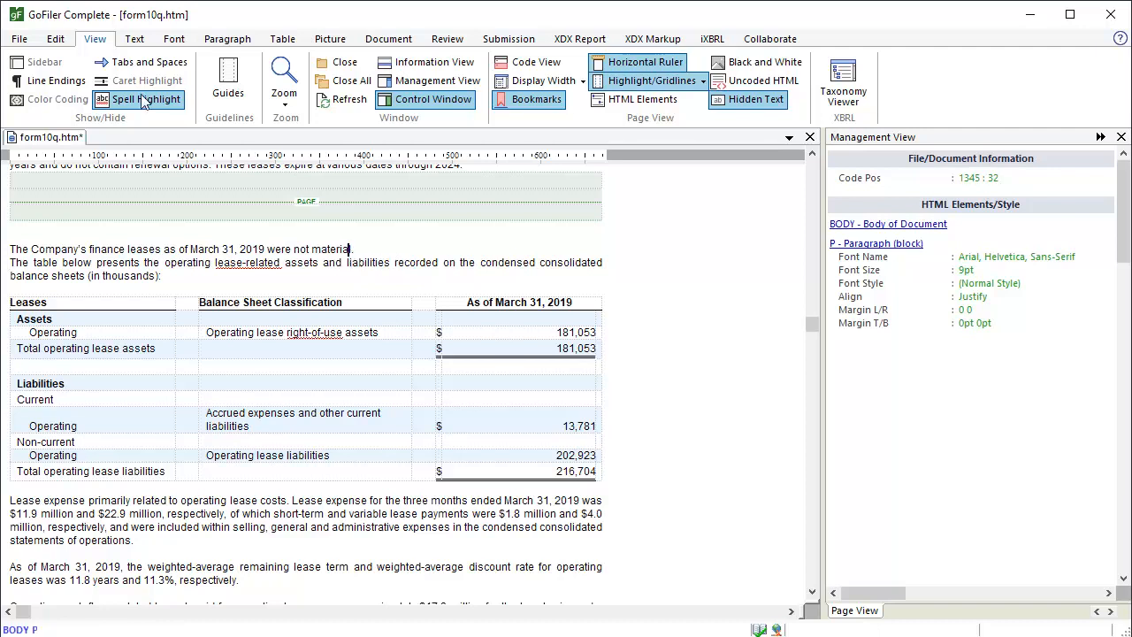
{"action": "left_click", "coordinate": [66, 44]}
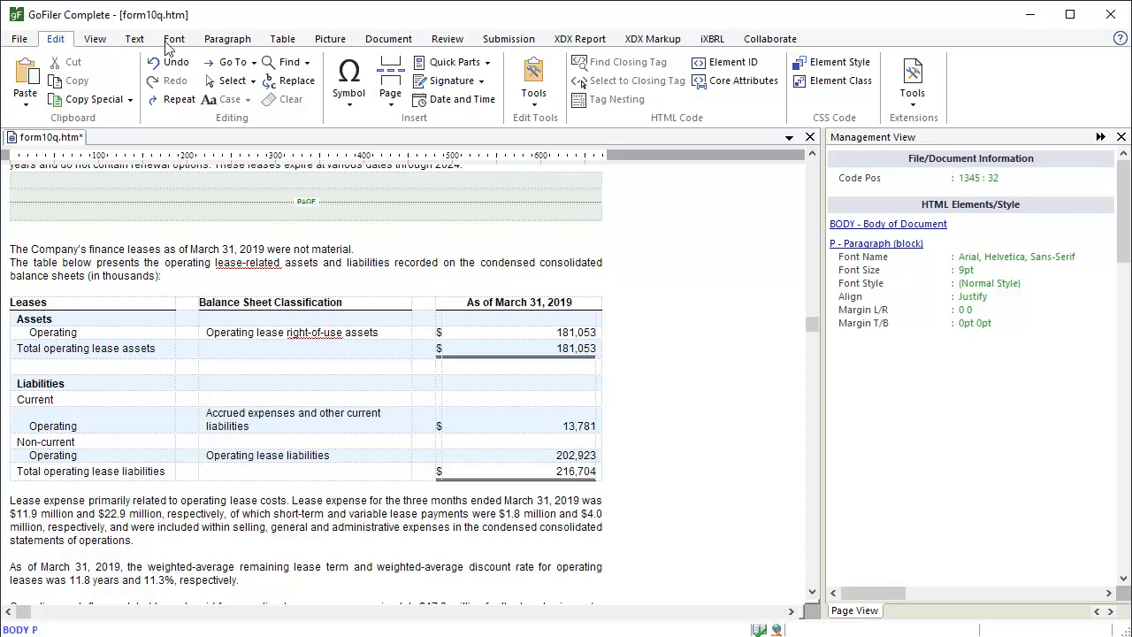
{"action": "left_click", "coordinate": [815, 67]}
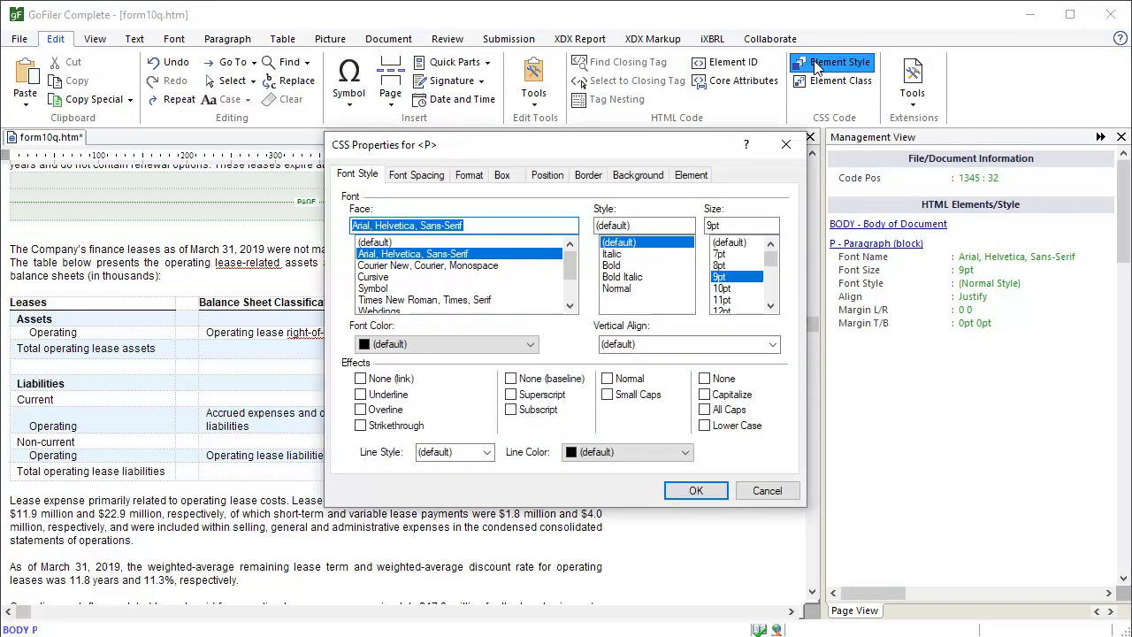
{"action": "left_click", "coordinate": [694, 179]}
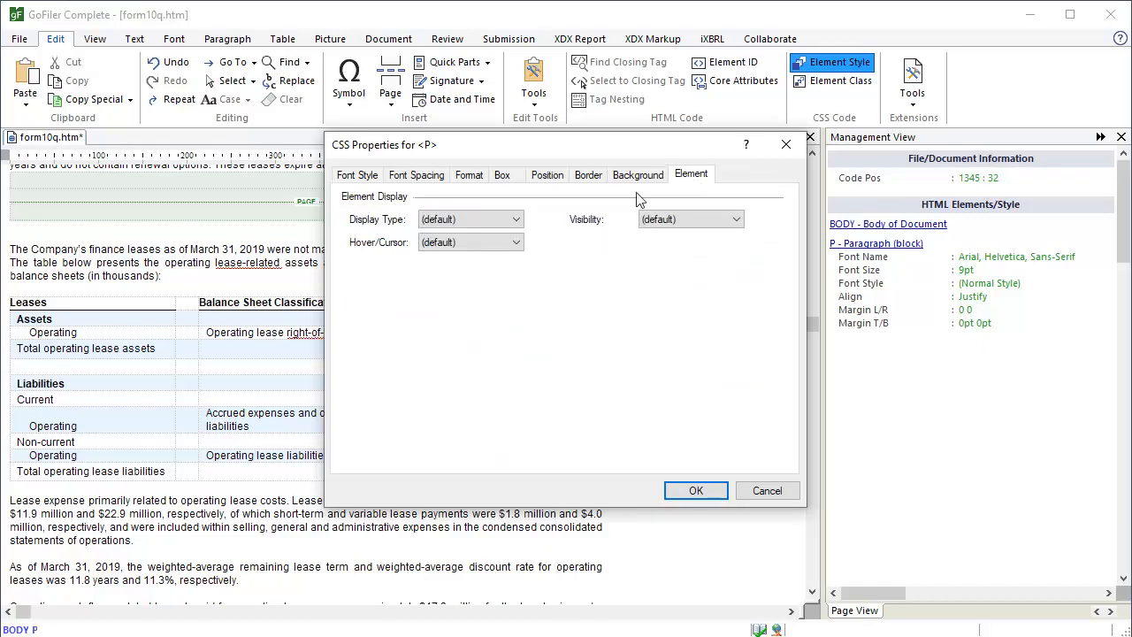
{"action": "left_click", "coordinate": [517, 221]}
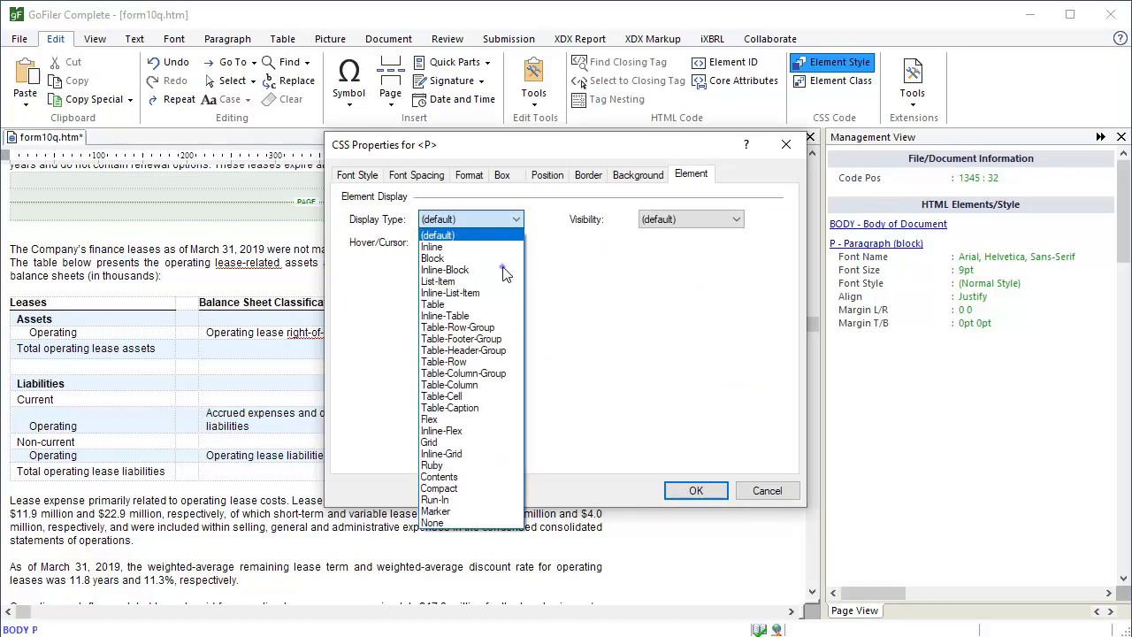
{"action": "left_click", "coordinate": [501, 270]}
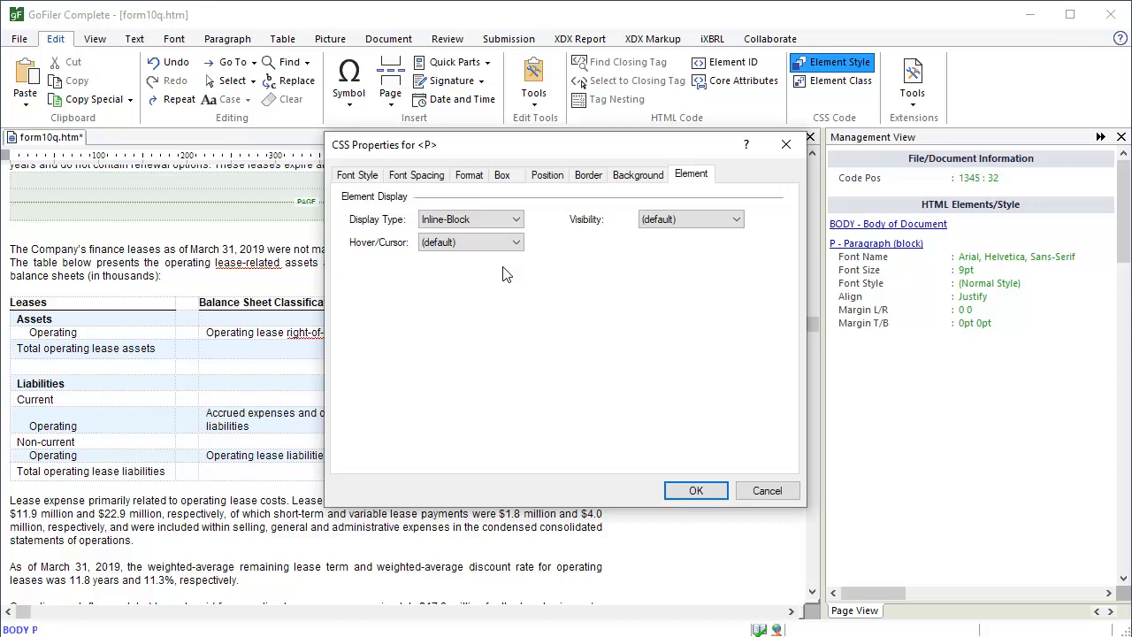
{"action": "left_click", "coordinate": [695, 490]}
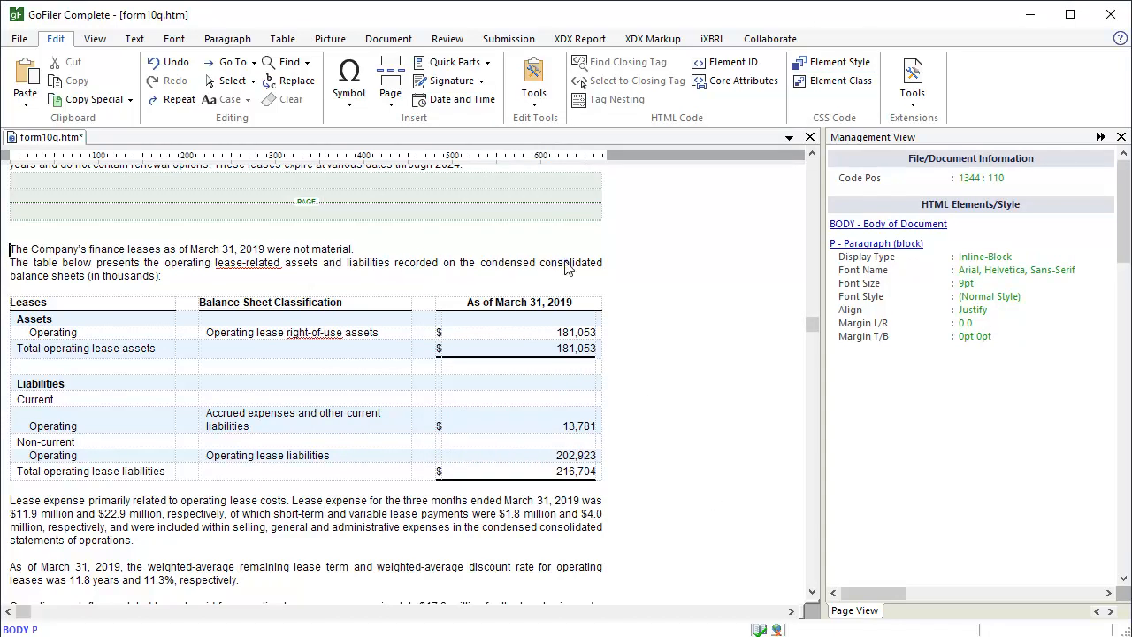
Set the display type of the paragraph beginning "The table below presents the operating lease-related assets" to Inline
{"action": "key", "text": "ctrl+z"}
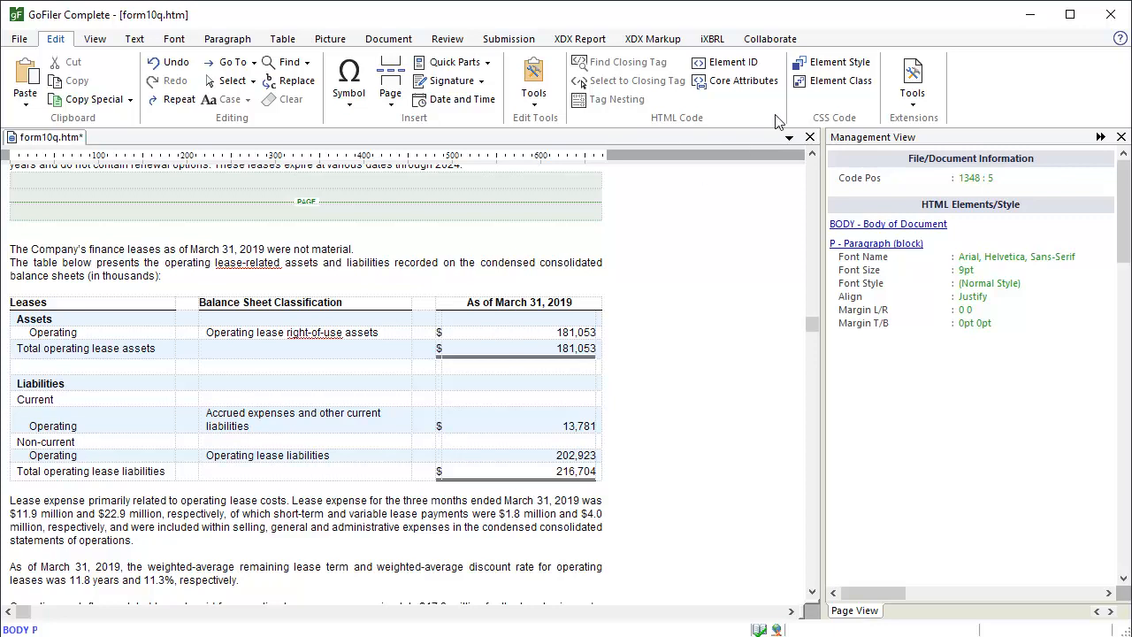
{"action": "left_click", "coordinate": [851, 64]}
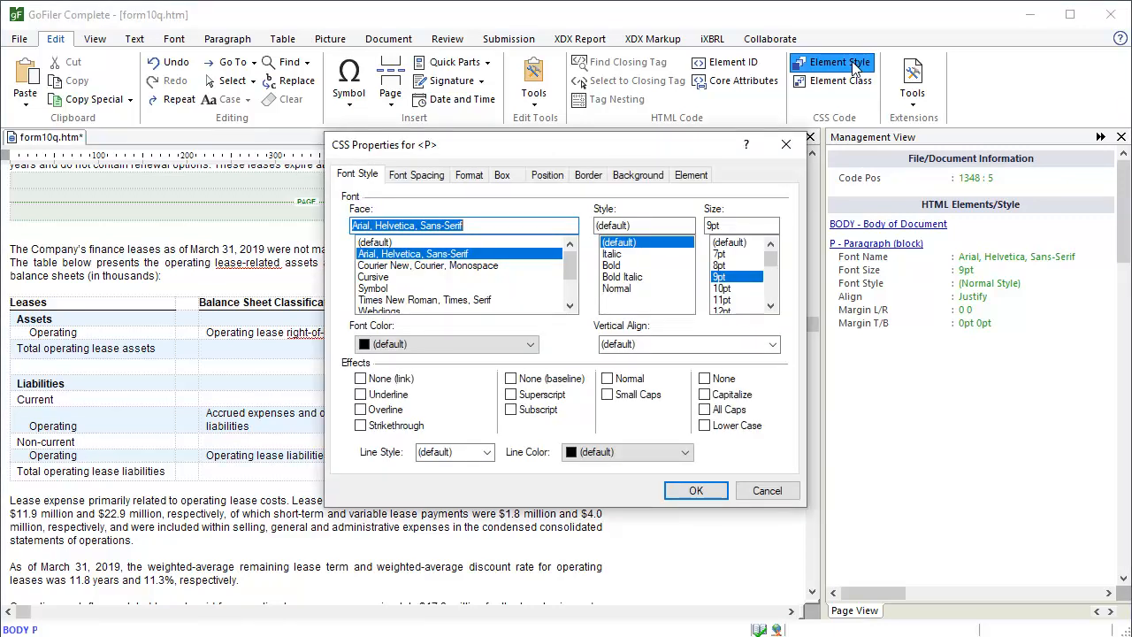
{"action": "left_click", "coordinate": [703, 176]}
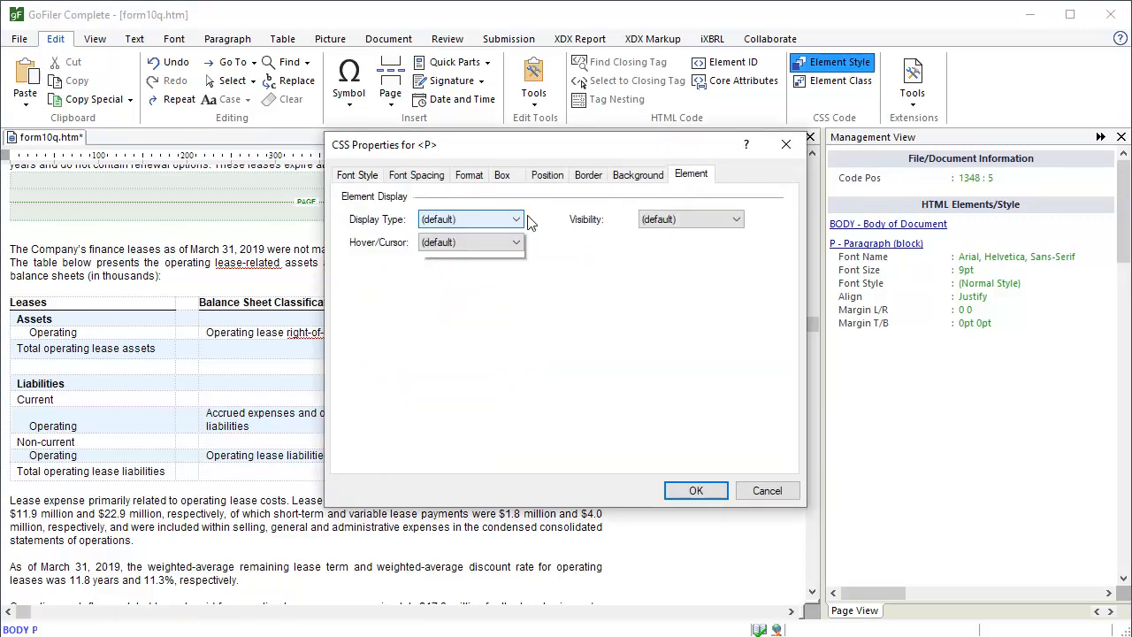
{"action": "left_click", "coordinate": [517, 221]}
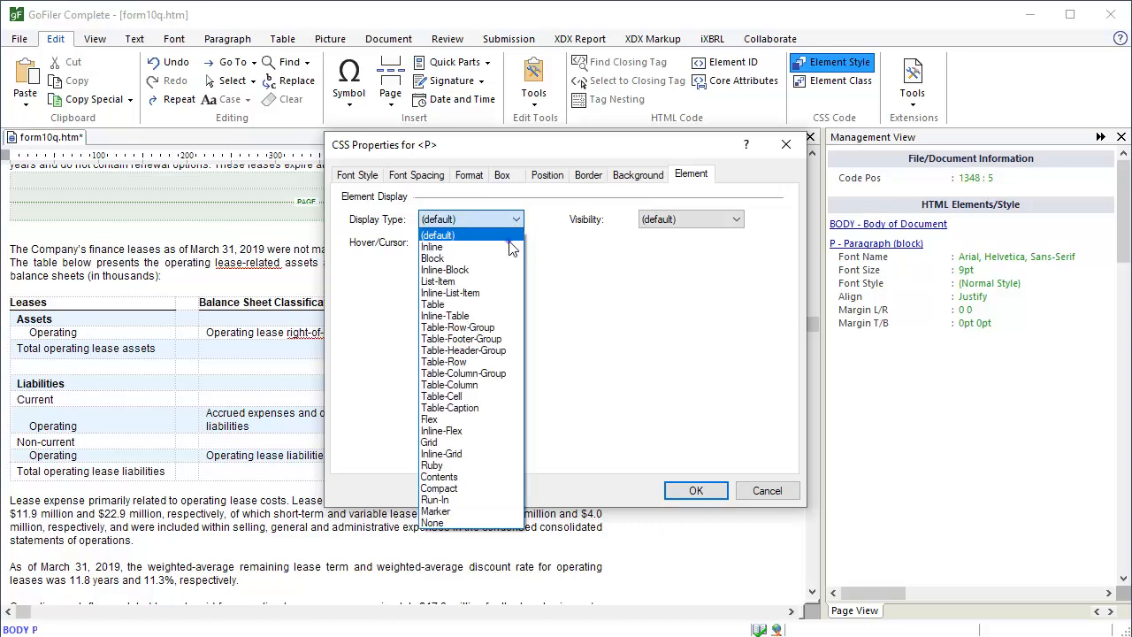
{"action": "left_click", "coordinate": [512, 244]}
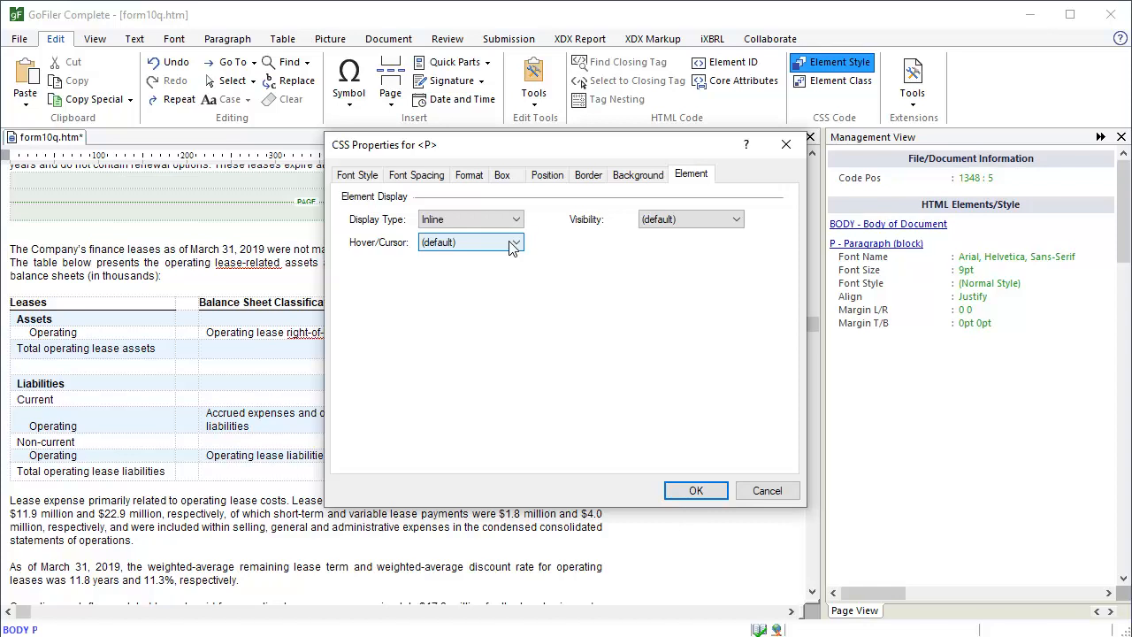
{"action": "left_click", "coordinate": [695, 491]}
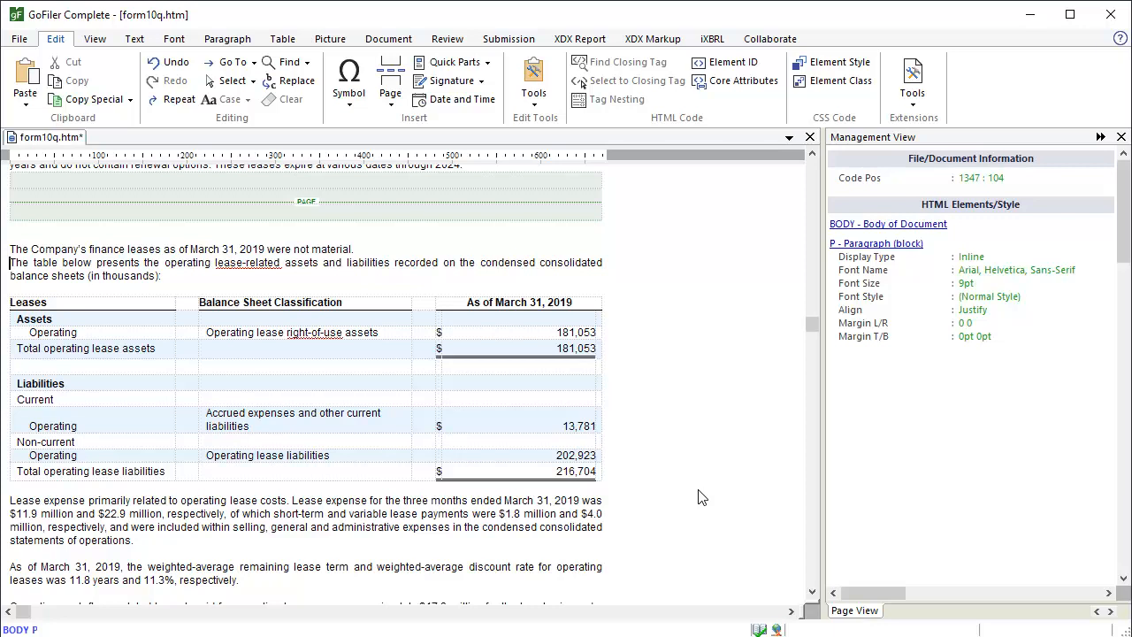
Proof the document in the default browser with revisions hidden, check the split sentences above the leases table, and return to GoFiler
{"action": "left_click", "coordinate": [20, 41]}
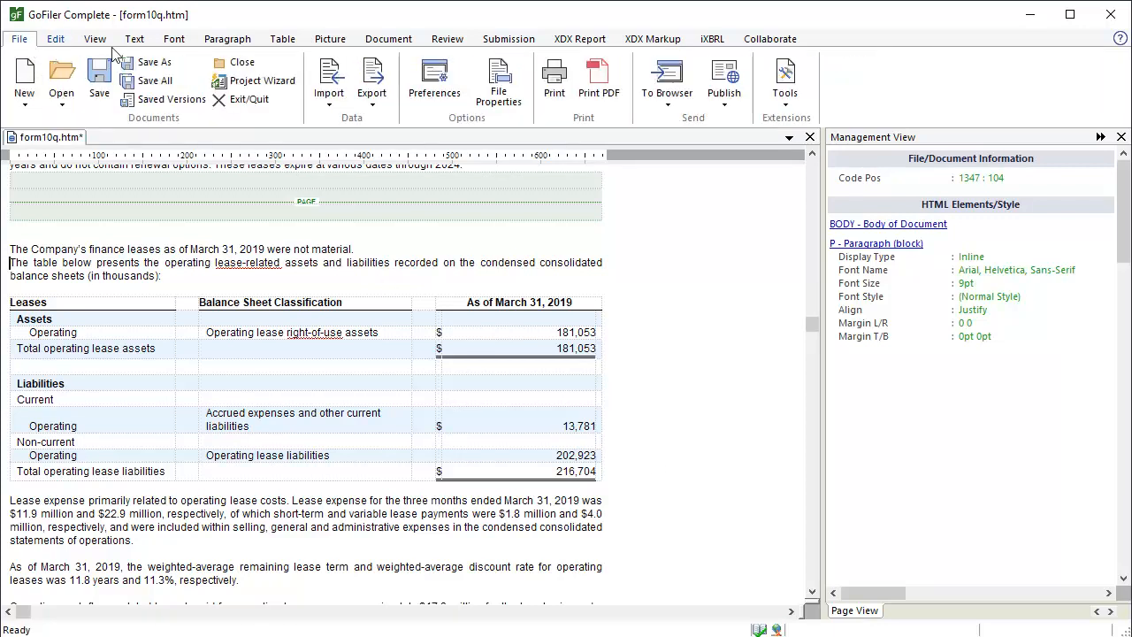
{"action": "left_click", "coordinate": [658, 93]}
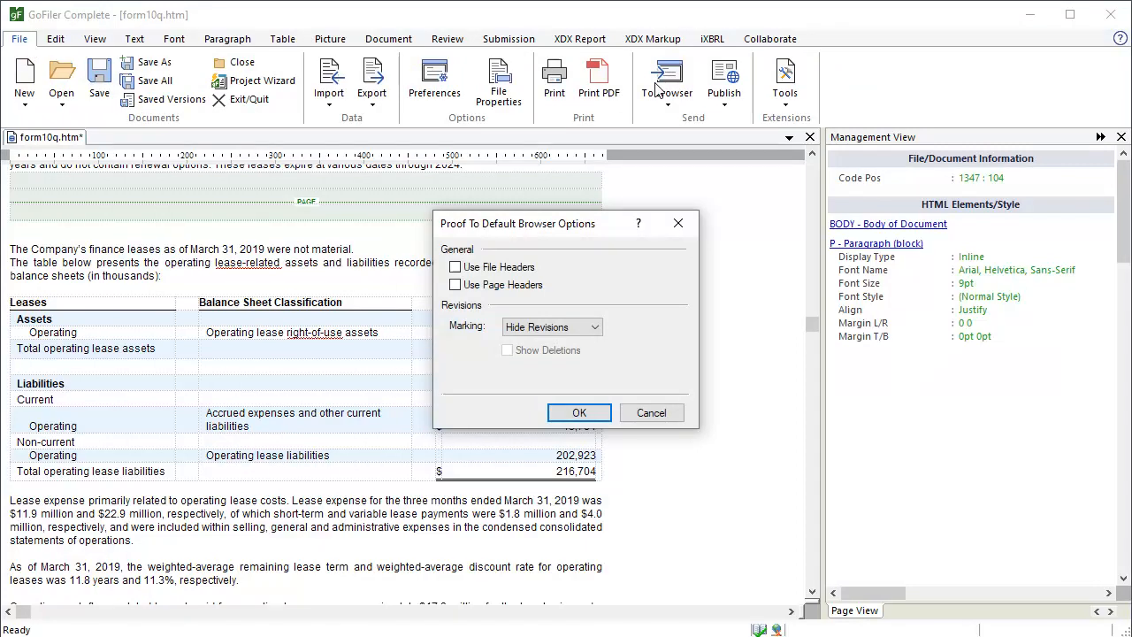
{"action": "left_click", "coordinate": [600, 416]}
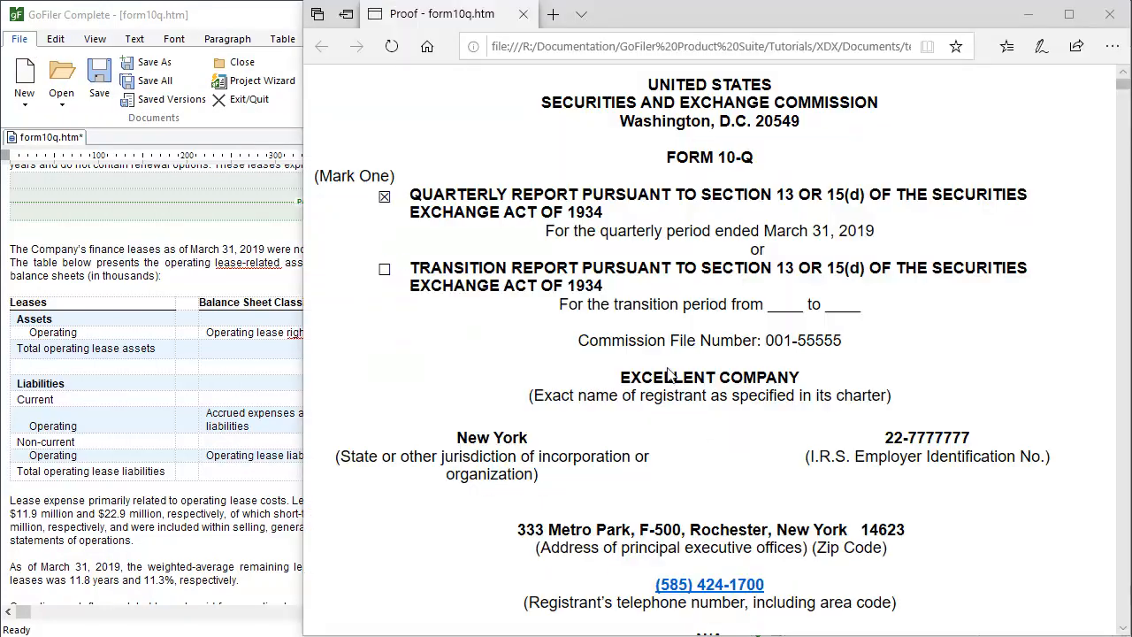
{"action": "left_click_drag", "start_coordinate": [1121, 93], "coordinate": [1125, 292]}
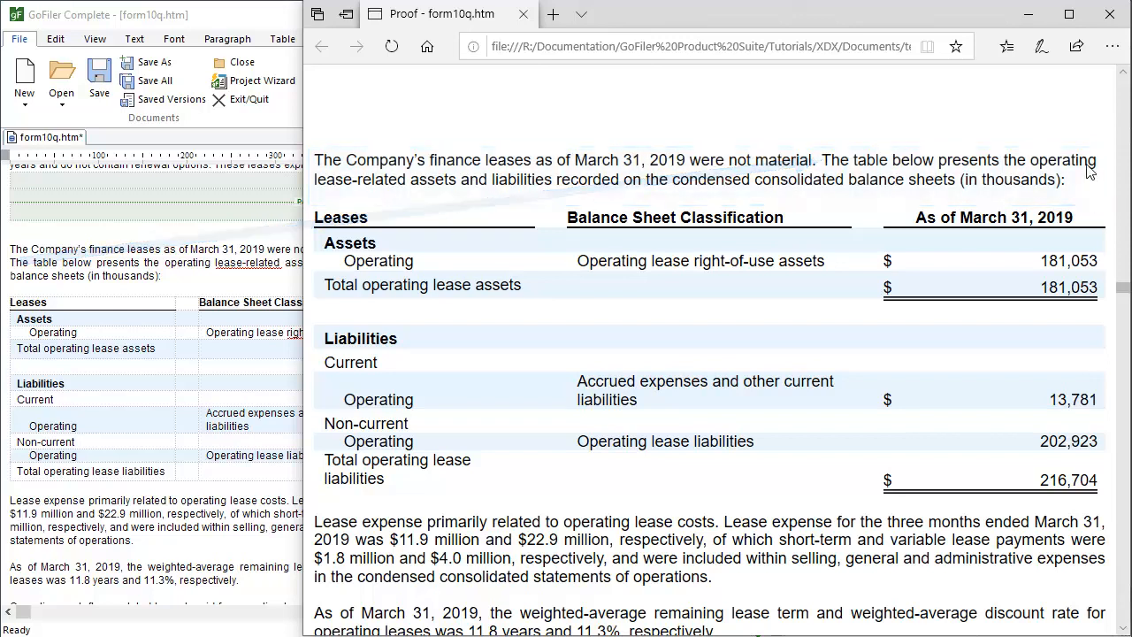
{"action": "left_click", "coordinate": [1038, 15]}
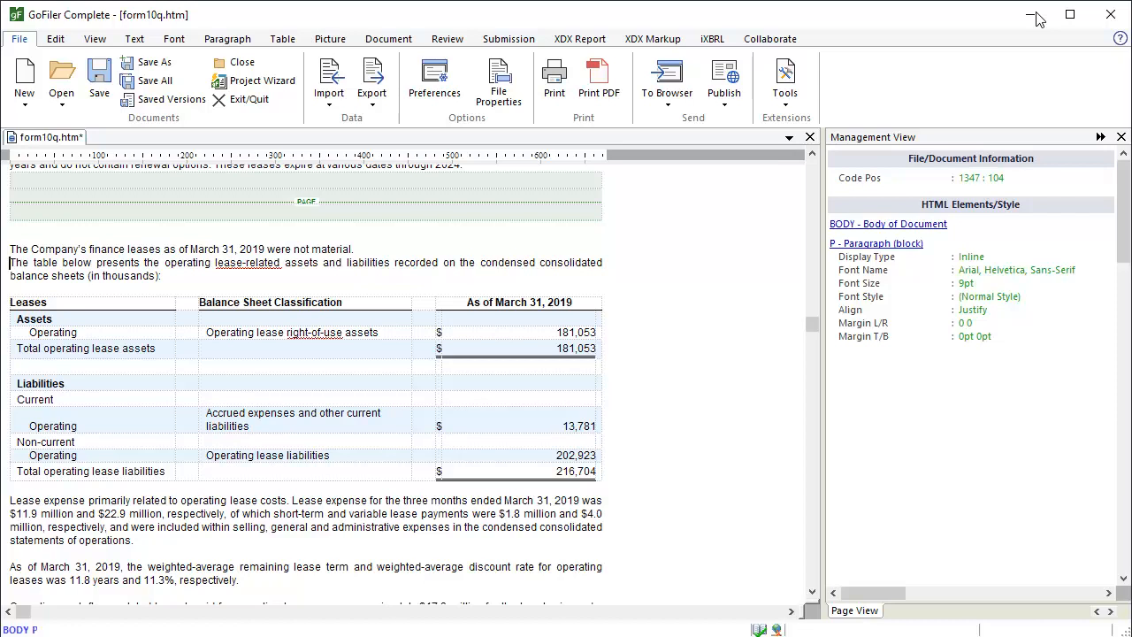
Mark the "The table below presents the operating lease-related assets" paragraph as Level 3 Disclosure Start with element AssetsAndLiabilitiesLesseeTableTextBlock
{"action": "left_click", "coordinate": [163, 278]}
{"action": "left_click", "coordinate": [650, 43]}
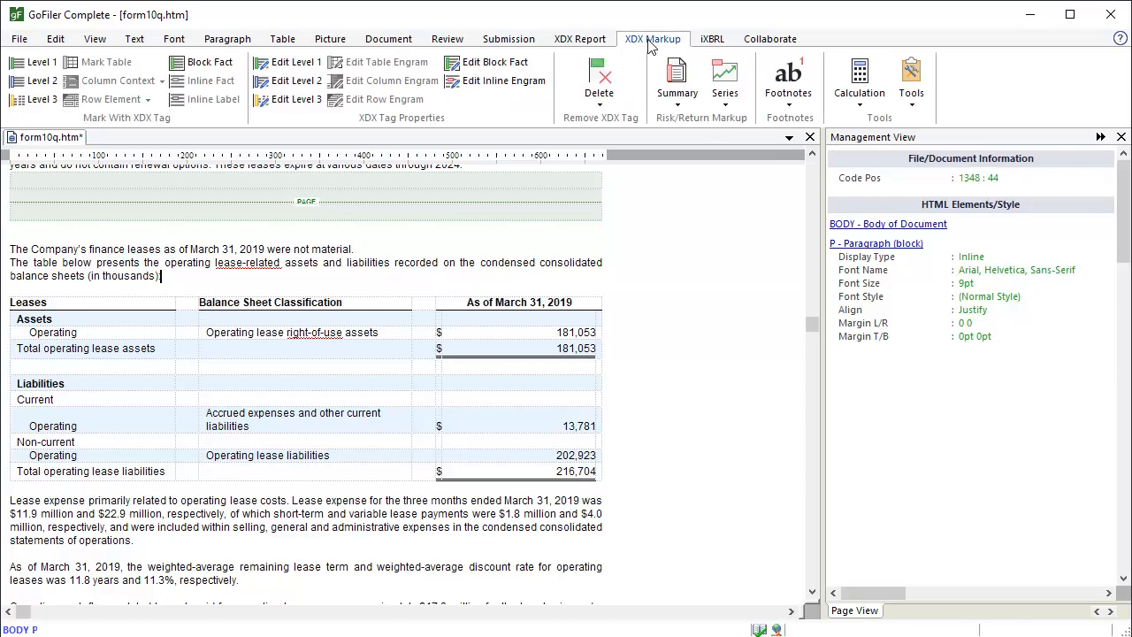
{"action": "left_click", "coordinate": [44, 102]}
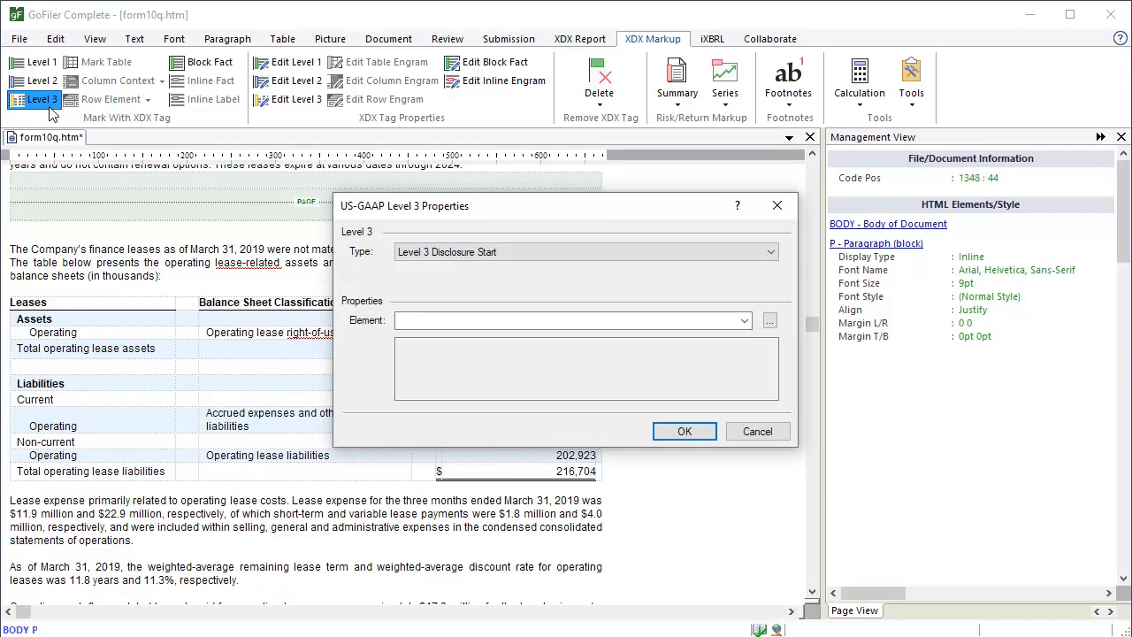
{"action": "key", "text": "shift+Tab"}
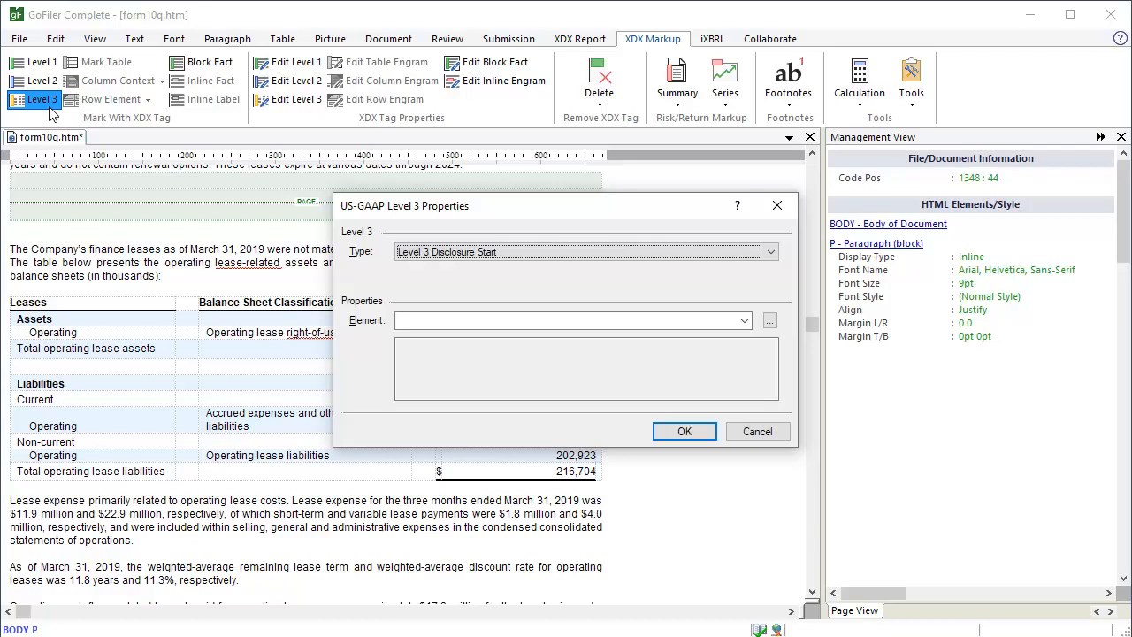
{"action": "left_click", "coordinate": [404, 321]}
{"action": "type", "text": "AssetsAndLiabilitiesLesseeTableTextBlock"}
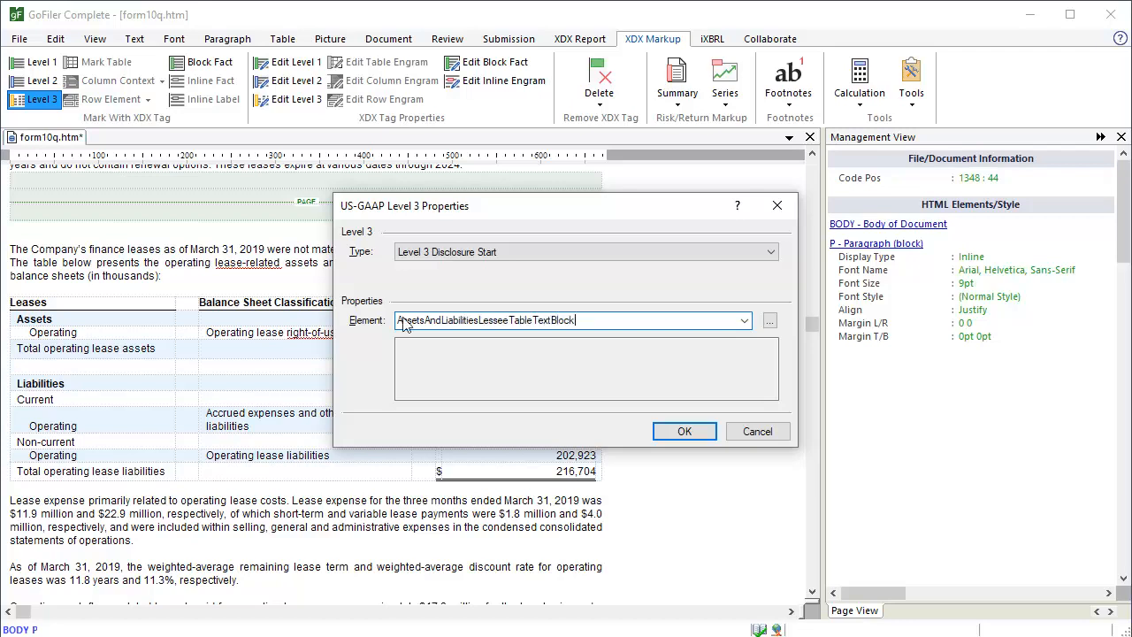
{"action": "left_click", "coordinate": [685, 431]}
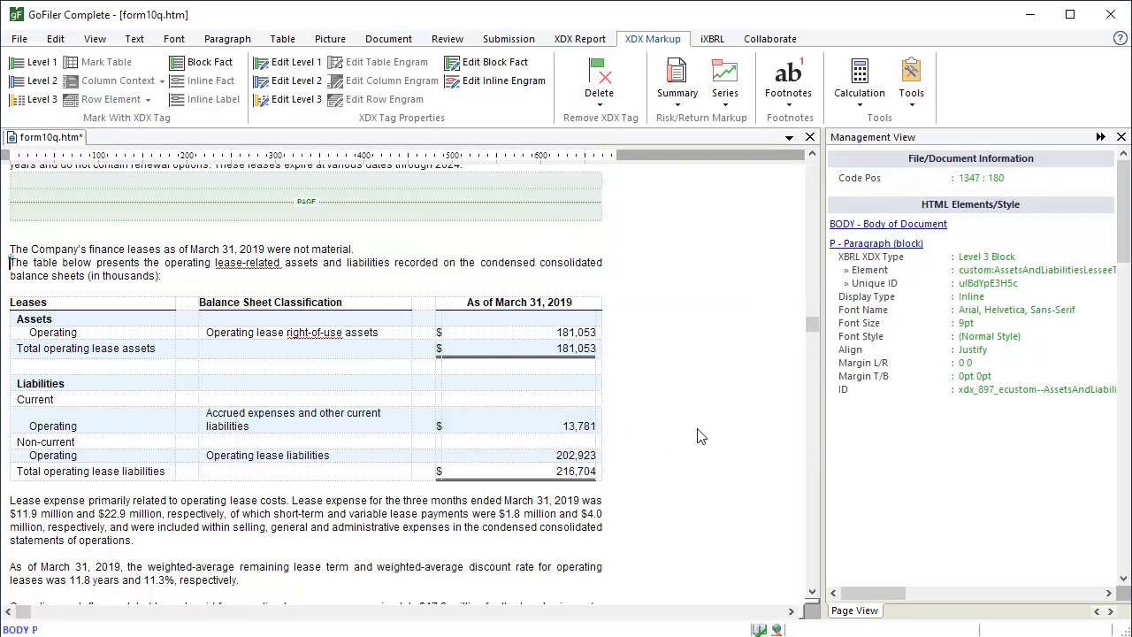
Add a new line reading "Assets and Liabilities, Lessee" between the introductory paragraph and the operating leases table
{"action": "left_click", "coordinate": [168, 280]}
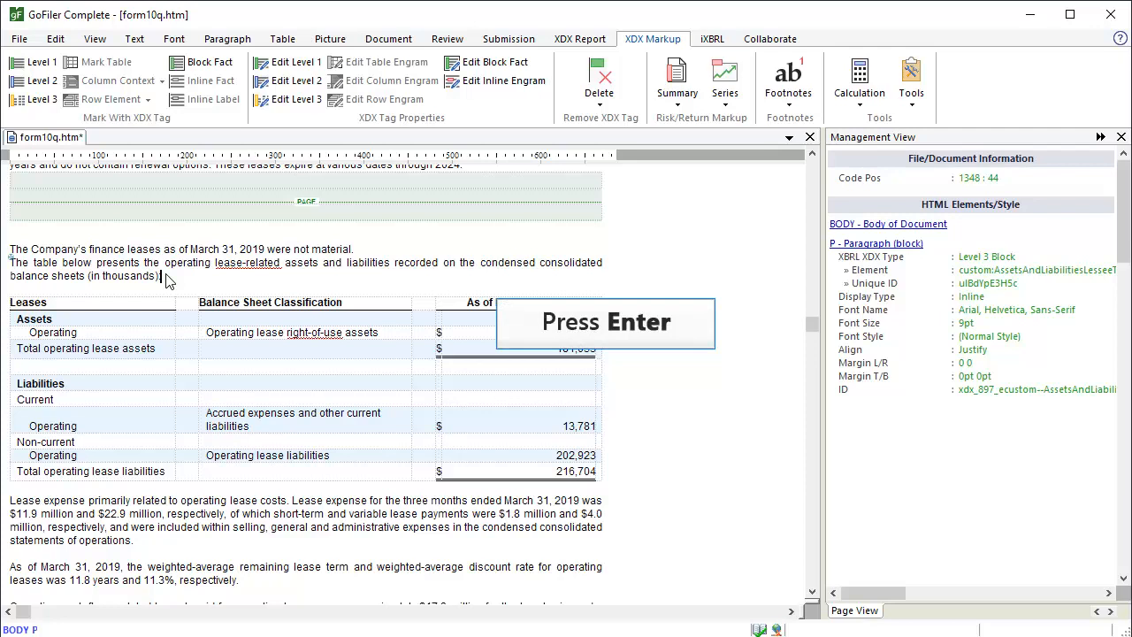
{"action": "key", "text": "Return"}
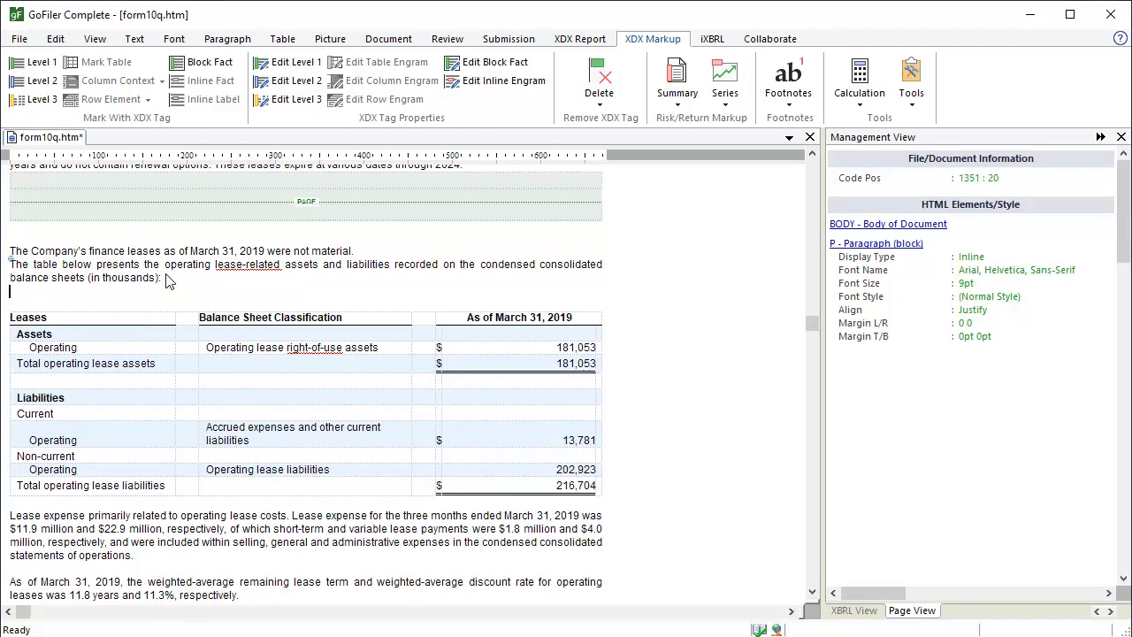
{"action": "type", "text": "Assets and Liabilities, "}
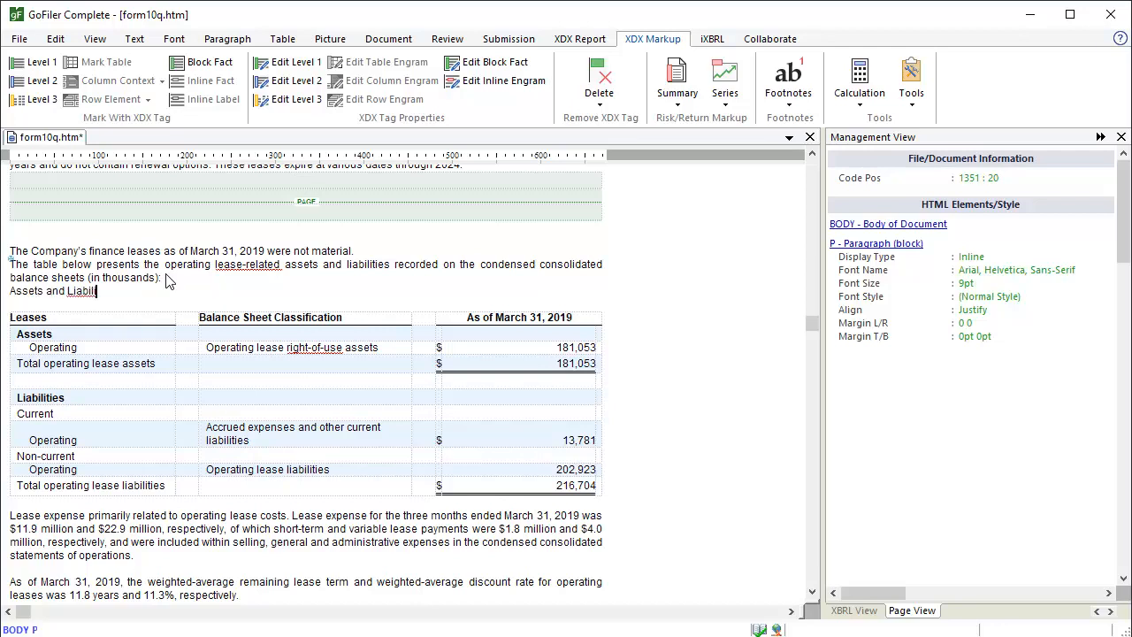
{"action": "type", "text": "Lessee"}
Tag the whole text "Assets and Liabilities, Lessee" as a Level 3 Disclosure Label
{"action": "key", "text": "ctrl+shift+Left"}
{"action": "key", "text": "ctrl+shift+Left"}
{"action": "key", "text": "ctrl+shift+Left"}
{"action": "key", "text": "ctrl+shift+Left"}
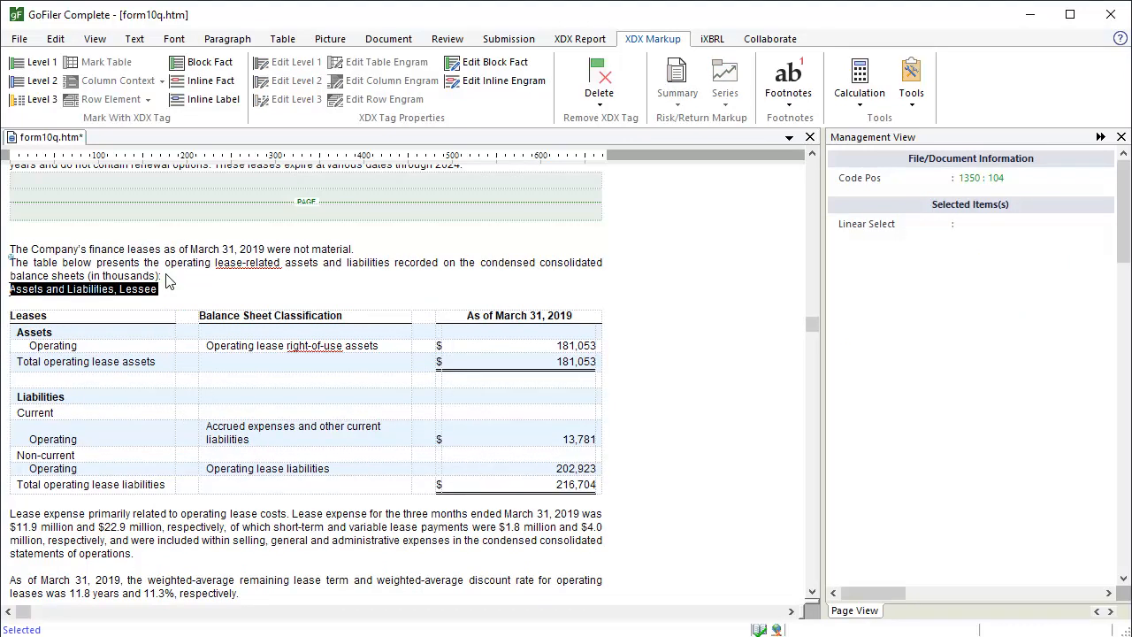
{"action": "left_click", "coordinate": [51, 101]}
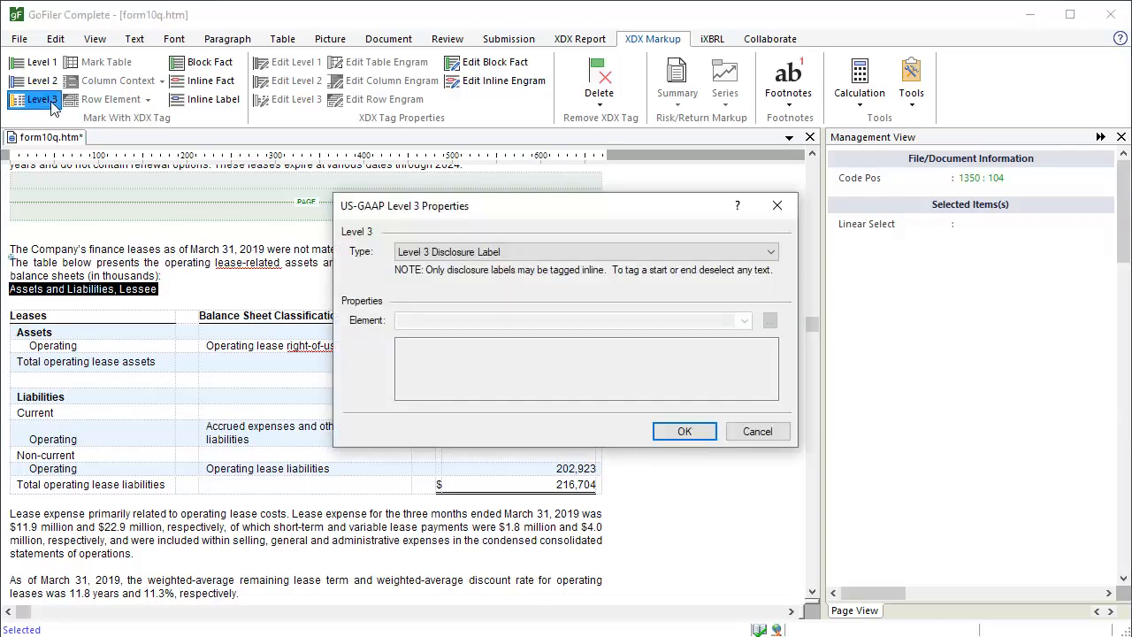
{"action": "left_click", "coordinate": [683, 431]}
Set the display type of the "Assets and Liabilities, Lessee" label paragraph to None
{"action": "left_click", "coordinate": [162, 298]}
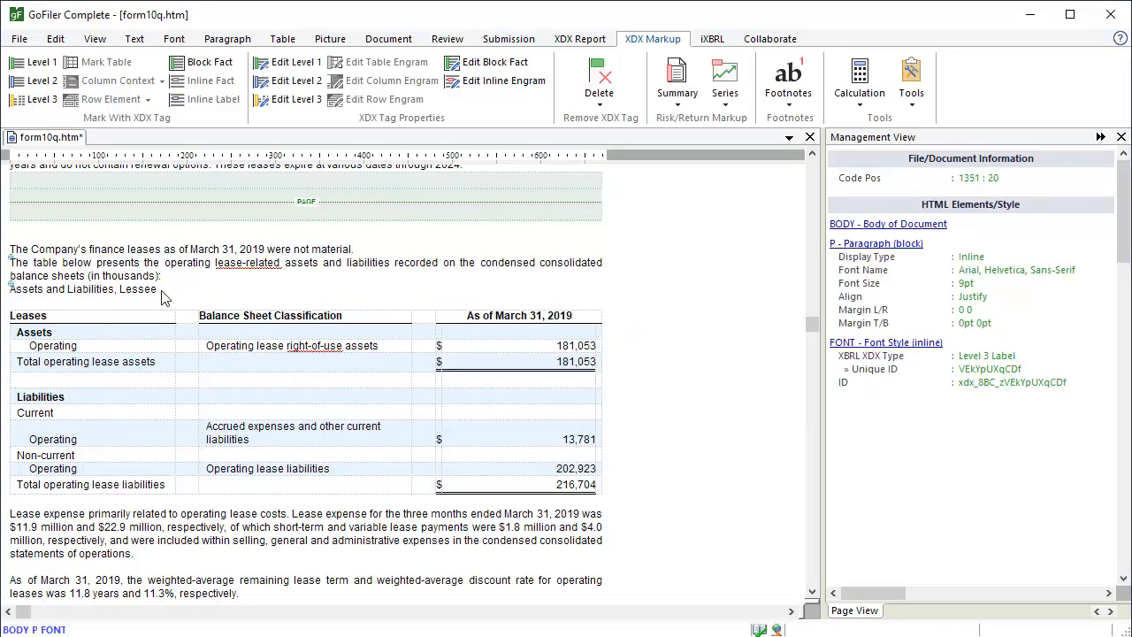
{"action": "left_click", "coordinate": [971, 258]}
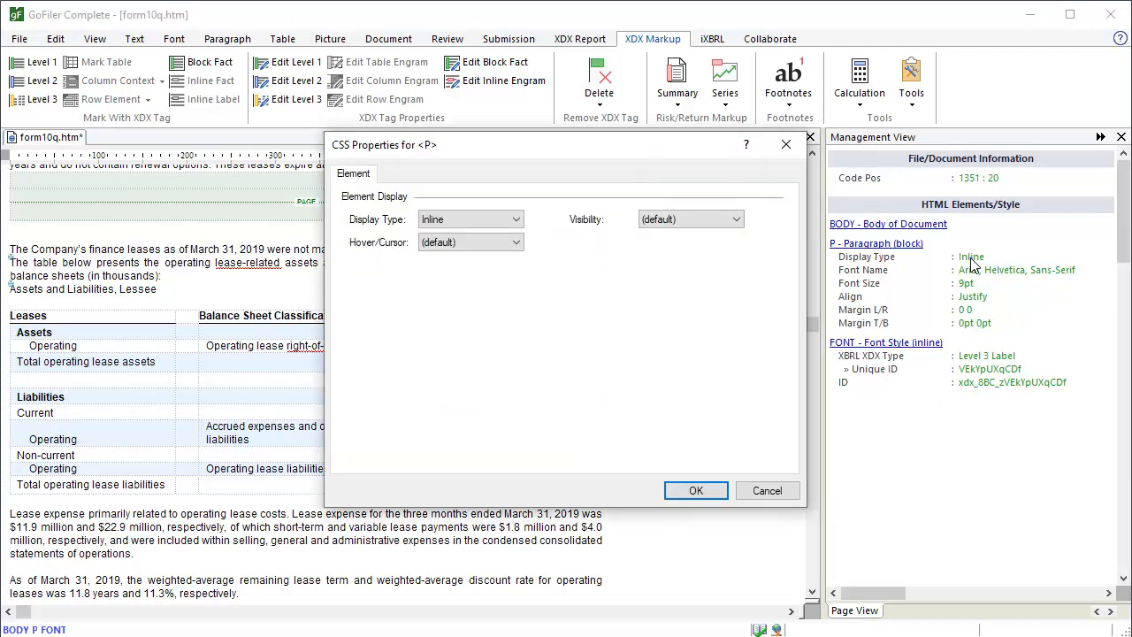
{"action": "left_click", "coordinate": [518, 221]}
{"action": "left_click", "coordinate": [491, 523]}
{"action": "left_click", "coordinate": [686, 491]}
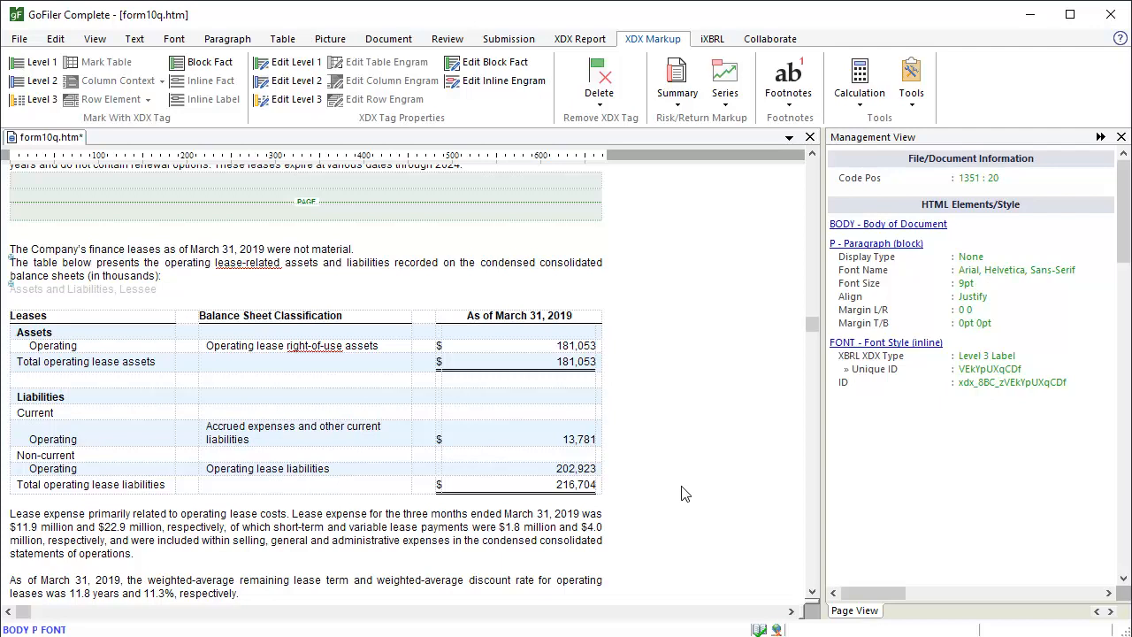
Mark the empty paragraph directly below the operating lease assets and liabilities table as Level 3 Disclosure End
{"action": "left_click", "coordinate": [13, 502]}
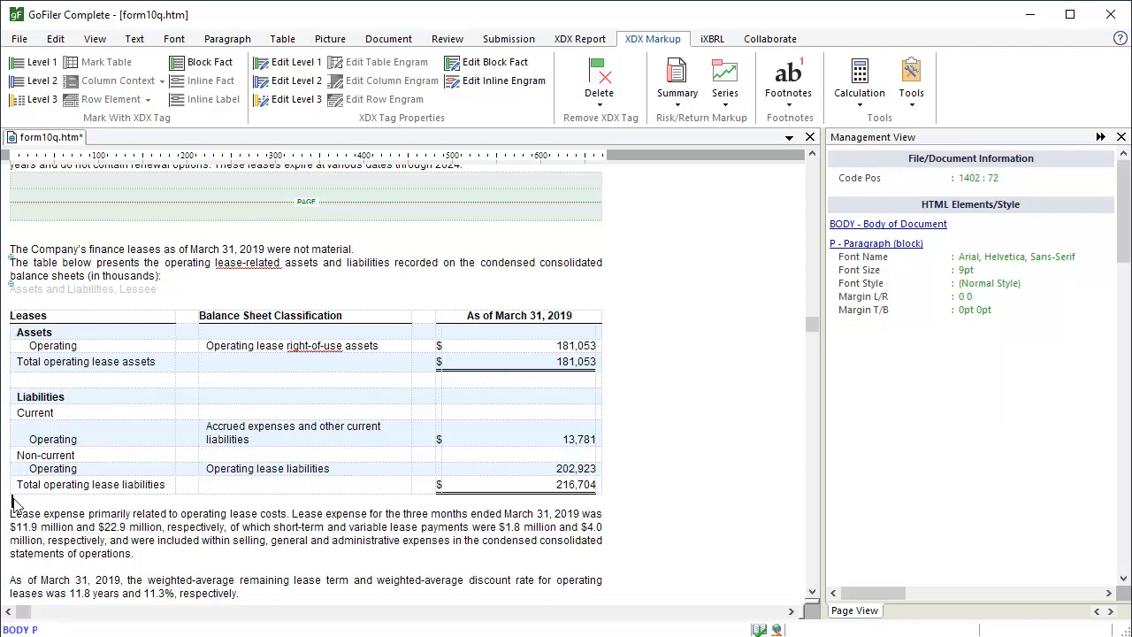
{"action": "left_click", "coordinate": [43, 101]}
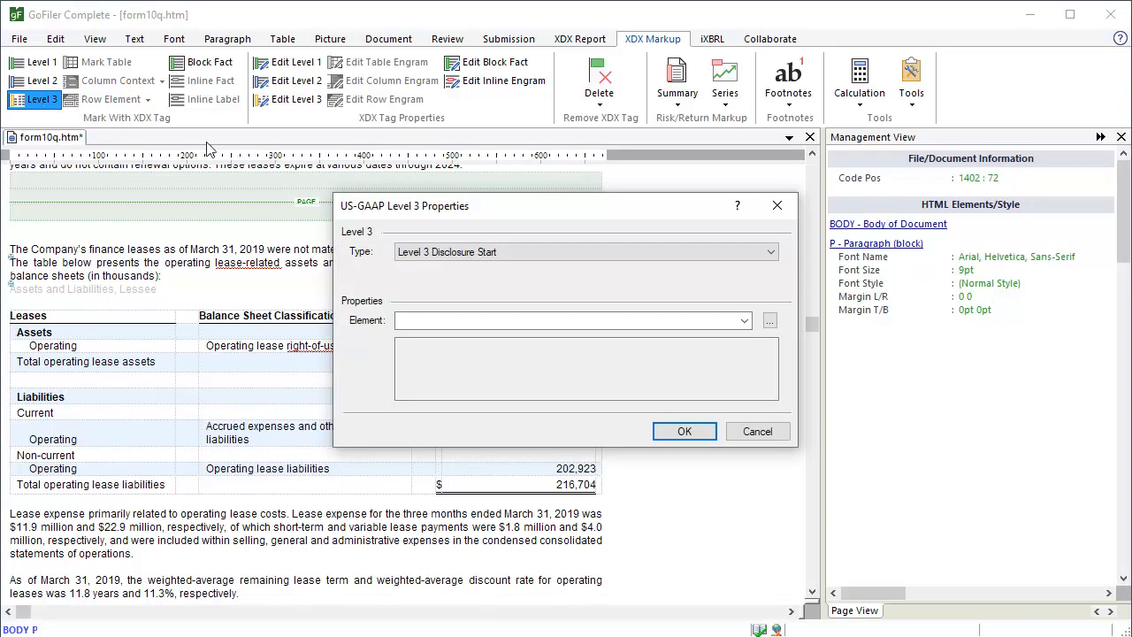
{"action": "left_click", "coordinate": [657, 251]}
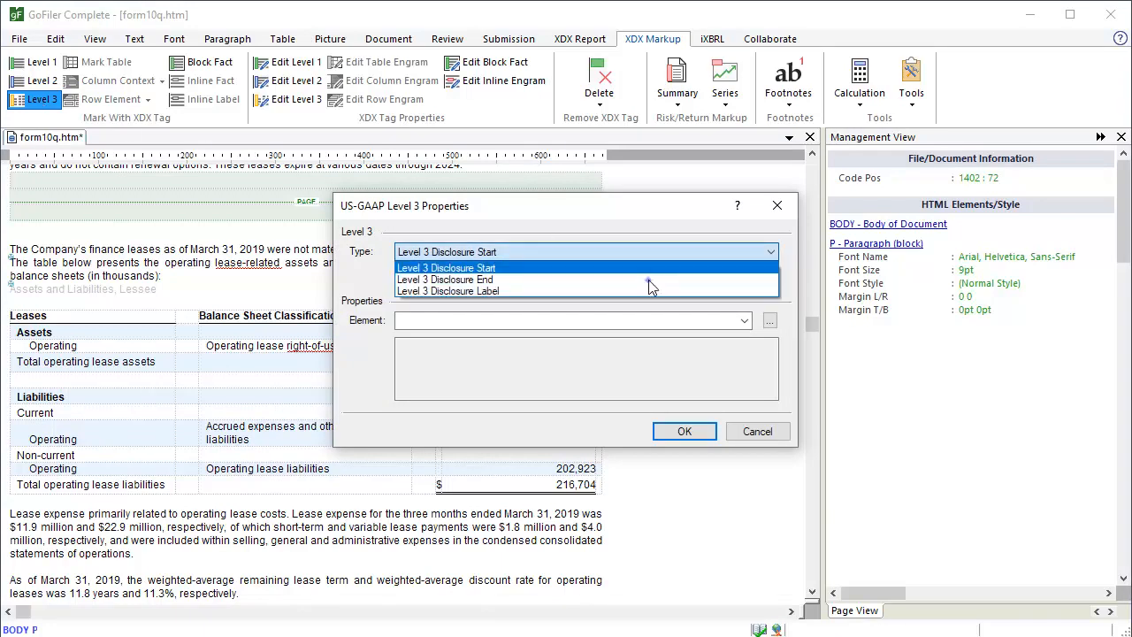
{"action": "left_click", "coordinate": [650, 280]}
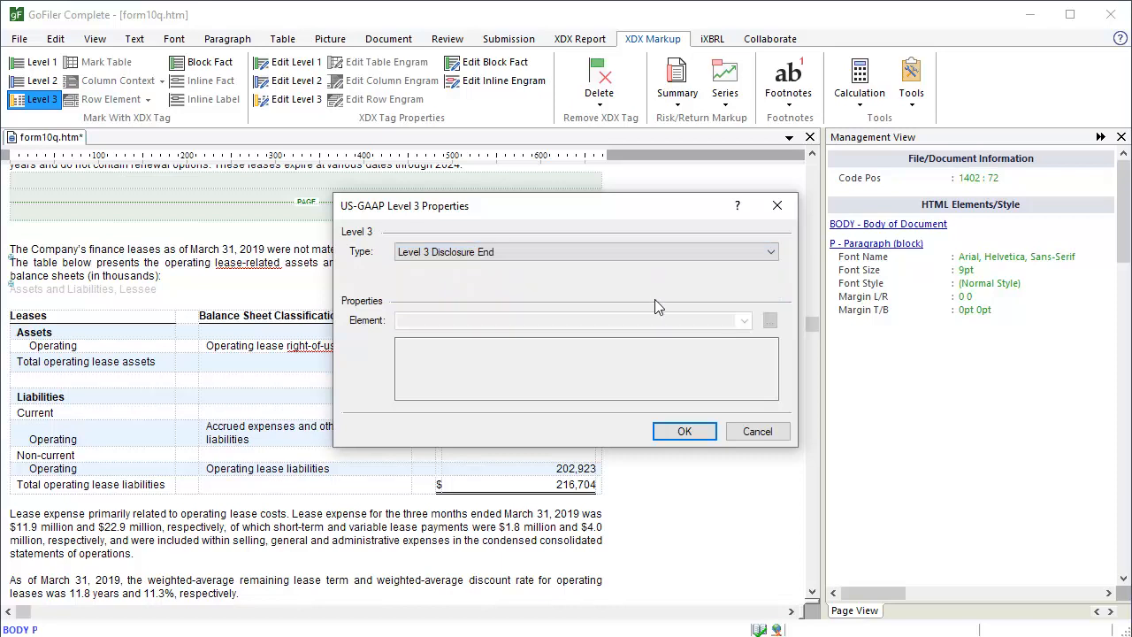
{"action": "left_click", "coordinate": [685, 432]}
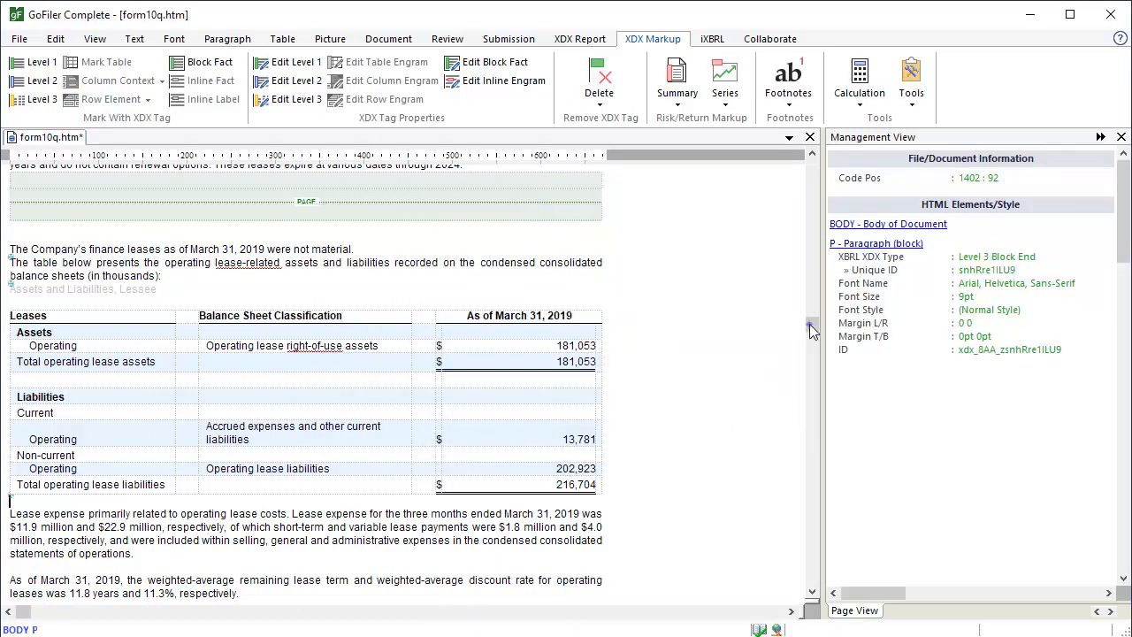
Mark the maturity of lease liabilities paragraph as Level 3 Disclosure Start, searching "maturity of lease liabilities" and choosing LesseeOperatingLeaseLiabilityMaturityTableTextBlock
{"action": "left_click_drag", "start_coordinate": [812, 329], "coordinate": [813, 335]}
{"action": "scroll", "coordinate": [813, 338], "scroll_direction": "down", "scroll_amount": 2}
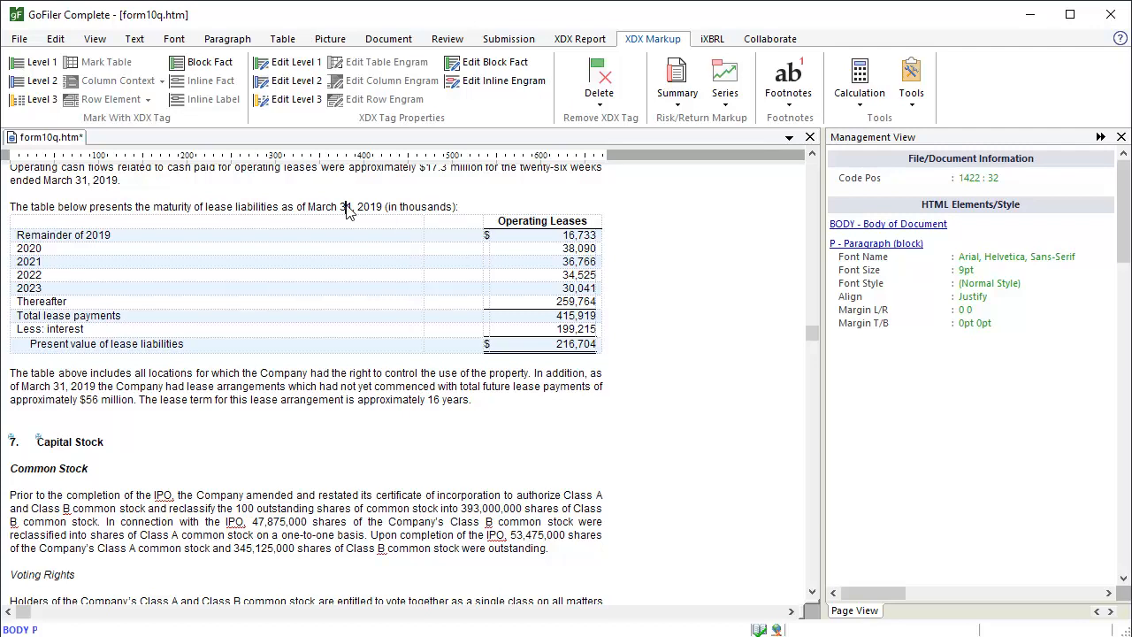
{"action": "left_click", "coordinate": [48, 101]}
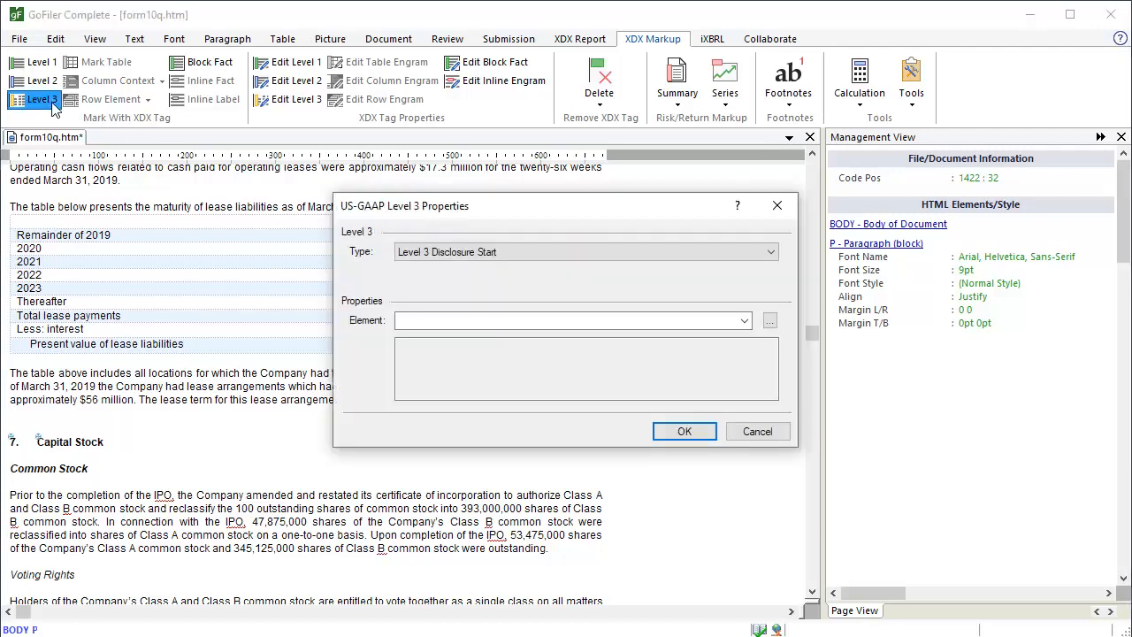
{"action": "left_click", "coordinate": [770, 322]}
{"action": "type", "text": "mat"}
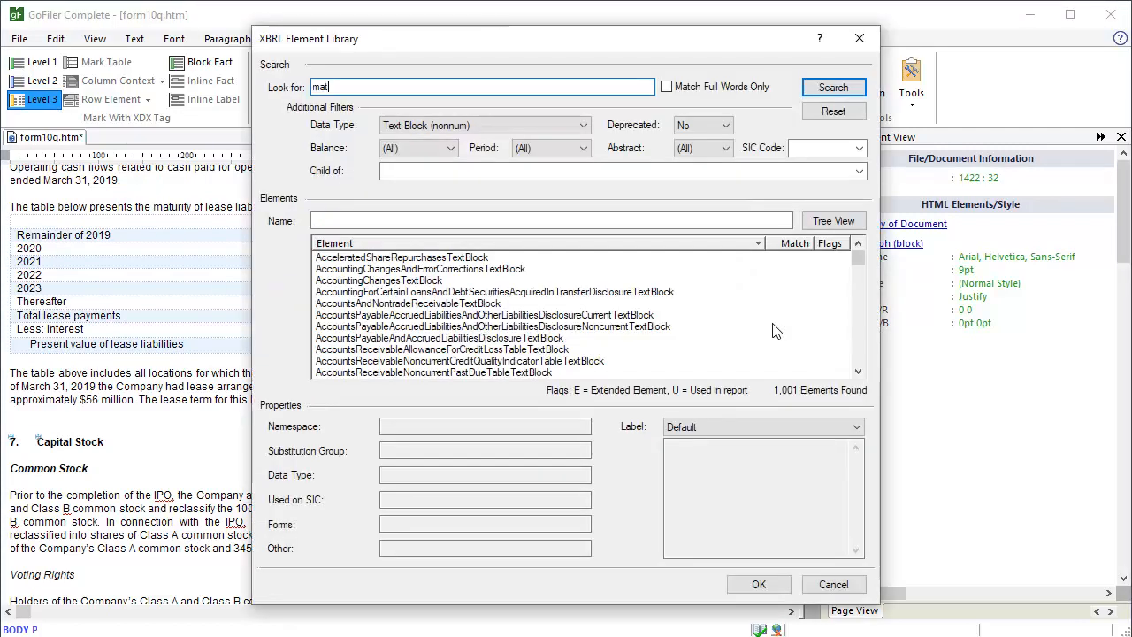
{"action": "type", "text": "urity of lease liabilities"}
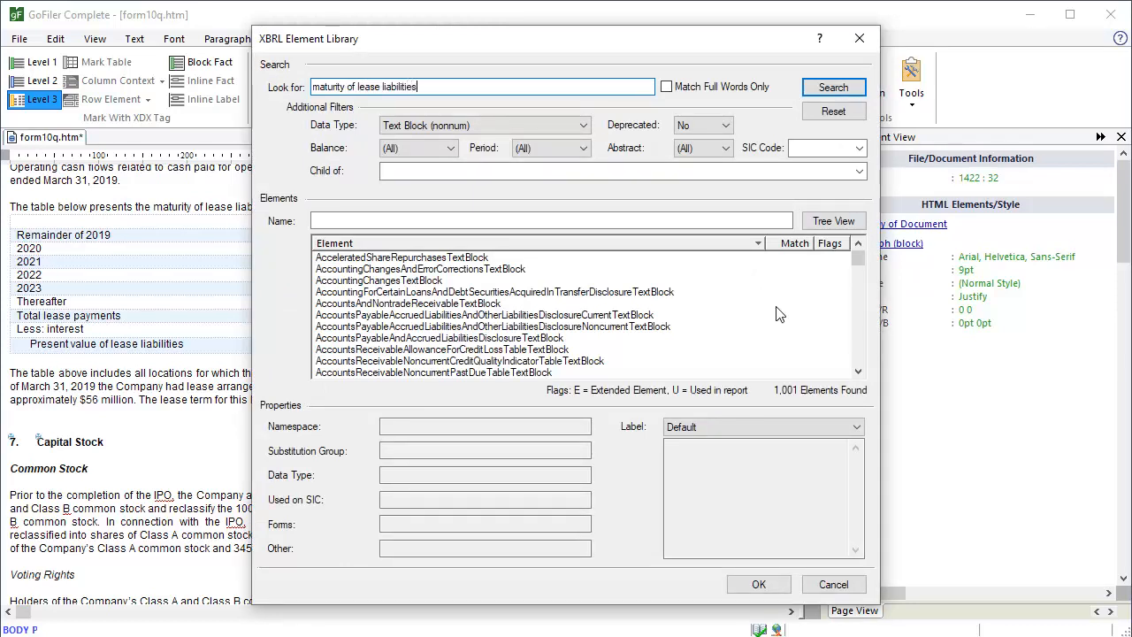
{"action": "left_click", "coordinate": [831, 87]}
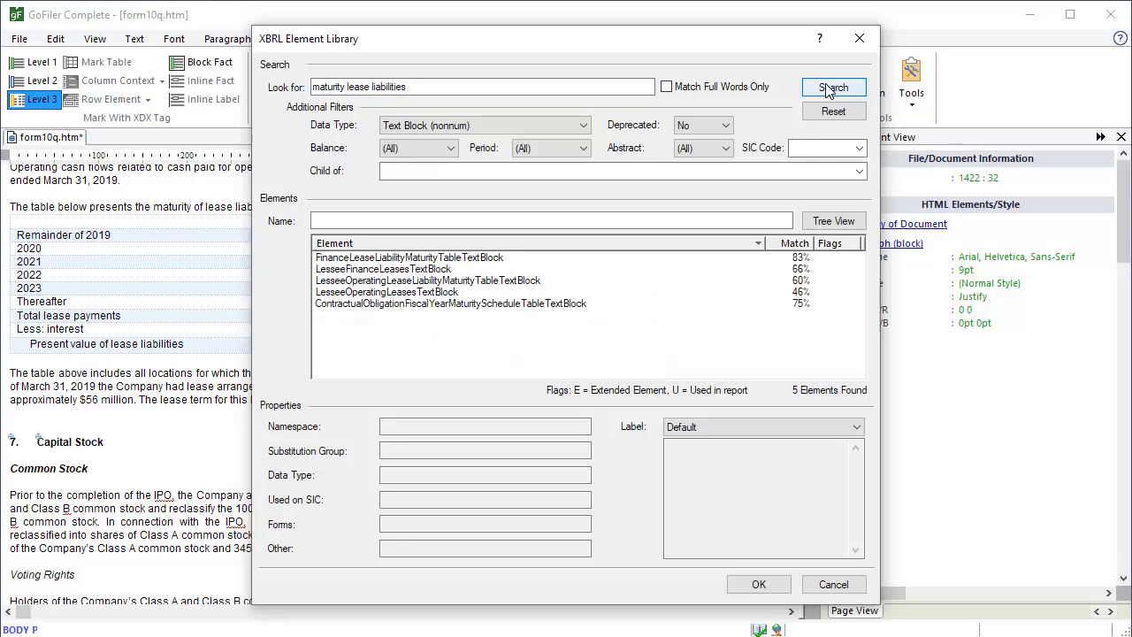
{"action": "left_click", "coordinate": [536, 281]}
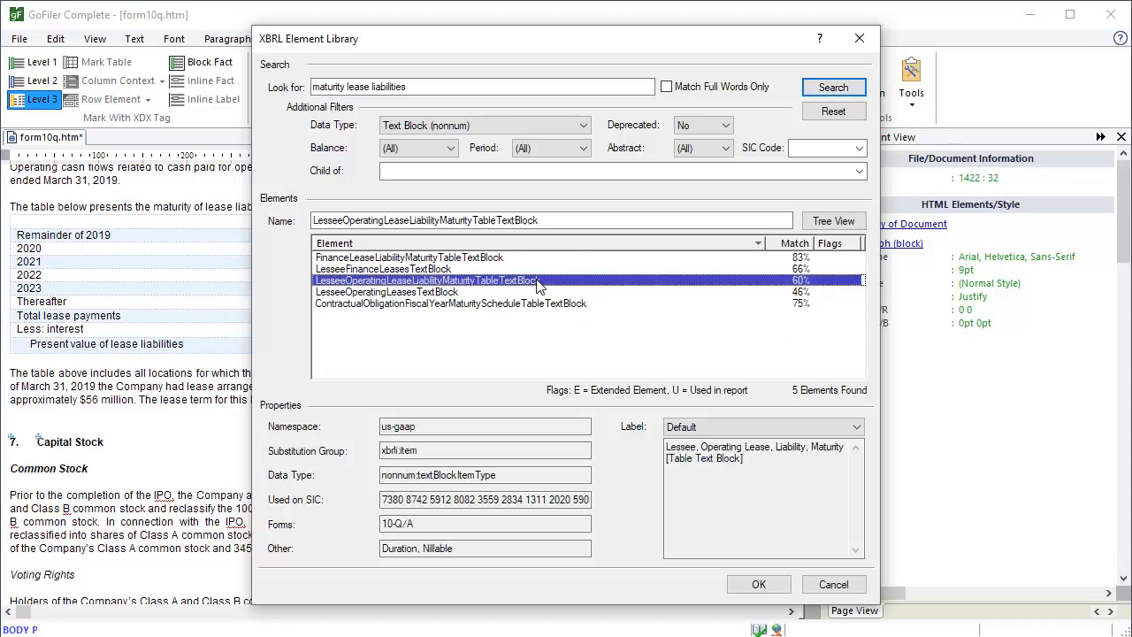
{"action": "left_click", "coordinate": [783, 586]}
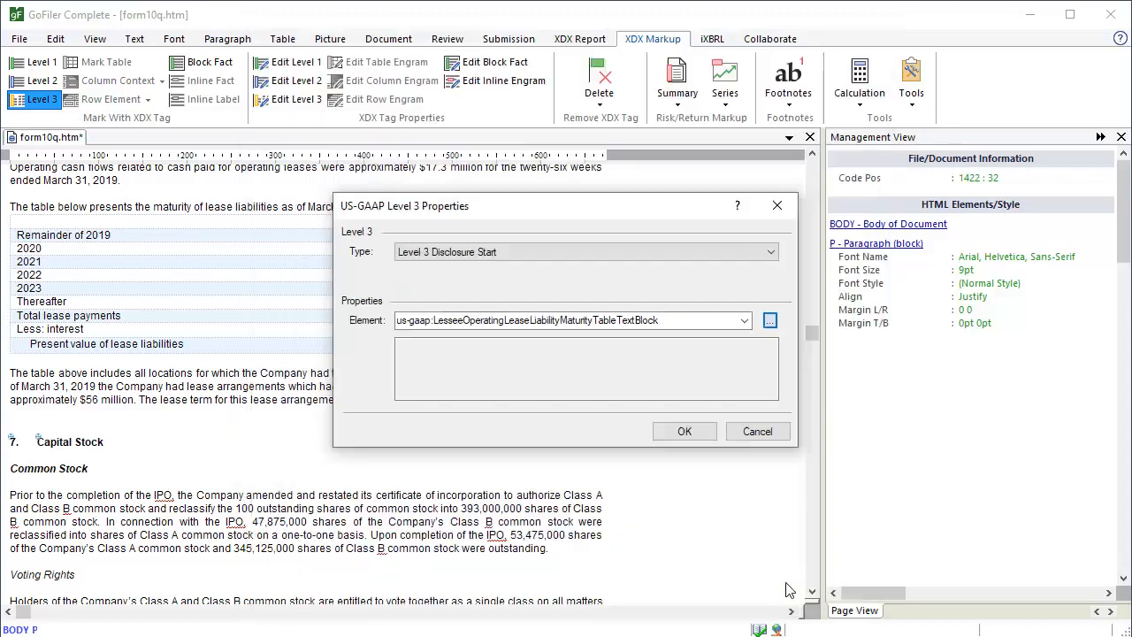
{"action": "left_click", "coordinate": [685, 430]}
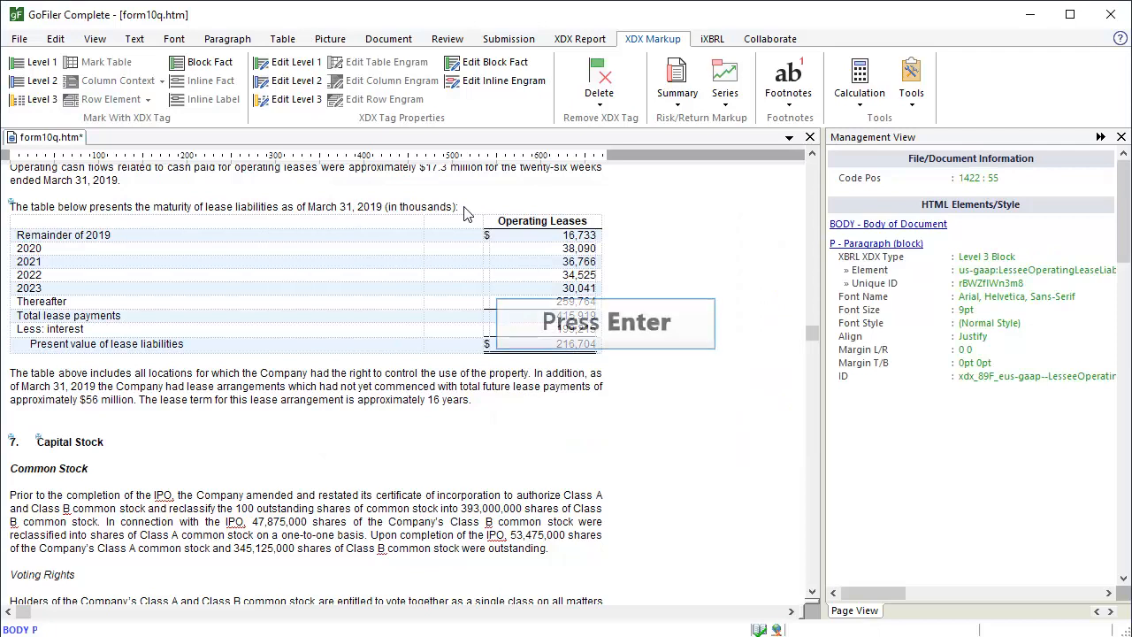
Add a new line reading "Lessee, Operating Lease, Liability, Maturity" above the lease maturity table
{"action": "key", "text": "Return"}
{"action": "type", "text": "Lessee, Operating Lease  Liability"}
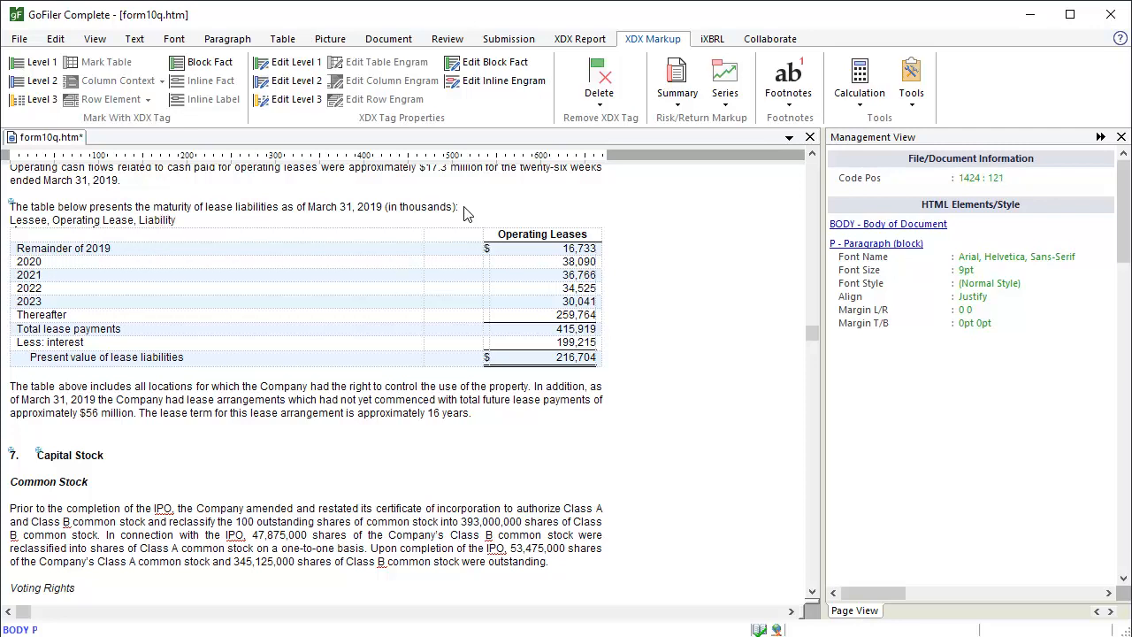
{"action": "type", "text": ", Maturity"}
Tag the whole text "Lessee, Operating Lease, Liability, Maturity" as a Level 3 Disclosure Label
{"action": "key", "text": "ctrl+shift+Left"}
{"action": "key", "text": "ctrl+shift+Left"}
{"action": "key", "text": "ctrl+shift+Left"}
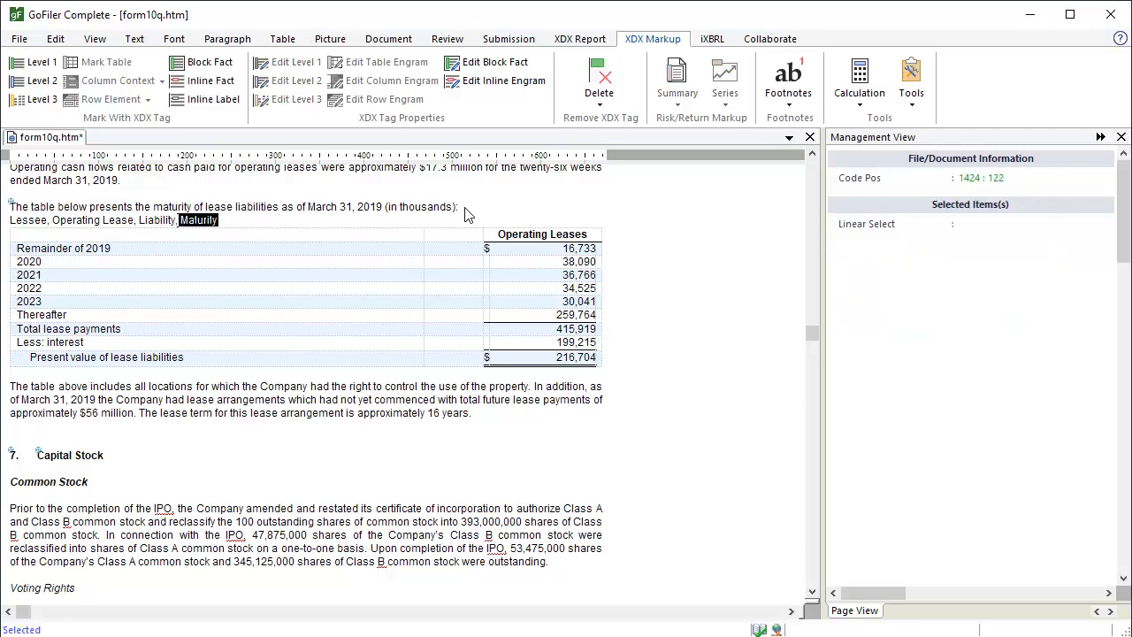
{"action": "key", "text": "ctrl+shift+Left"}
{"action": "key", "text": "ctrl+shift+Left"}
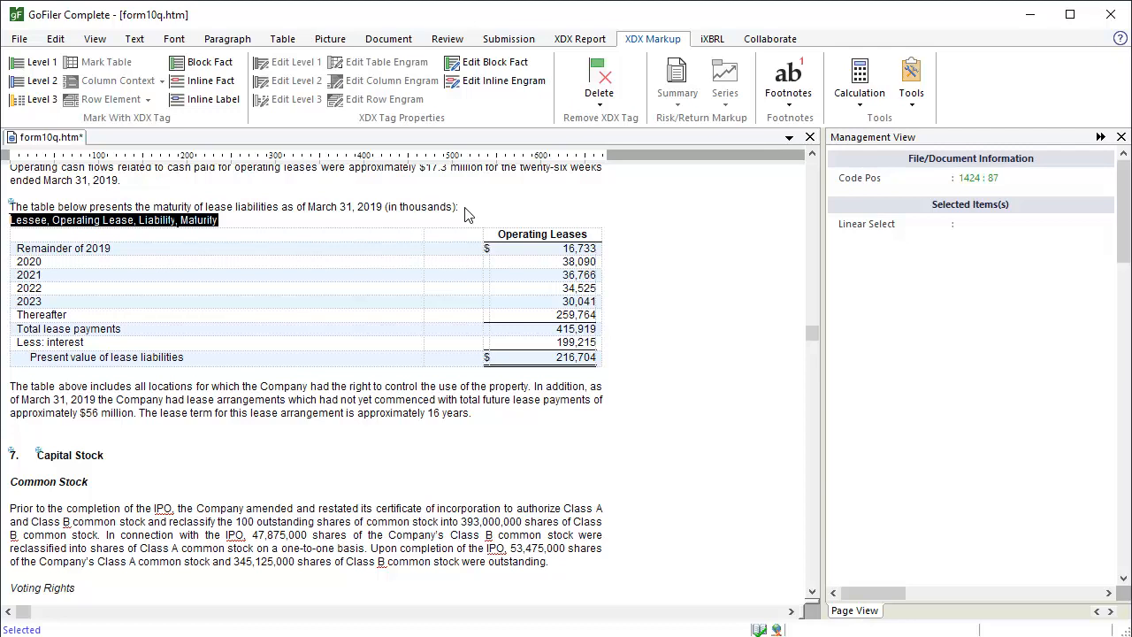
{"action": "left_click", "coordinate": [41, 99]}
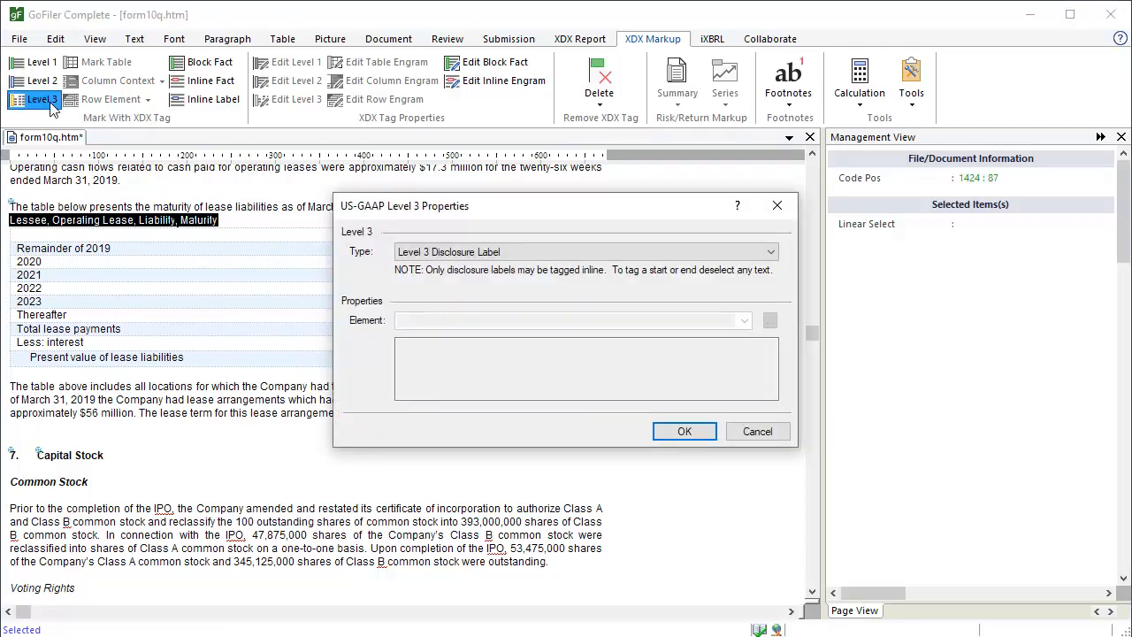
{"action": "left_click", "coordinate": [683, 431]}
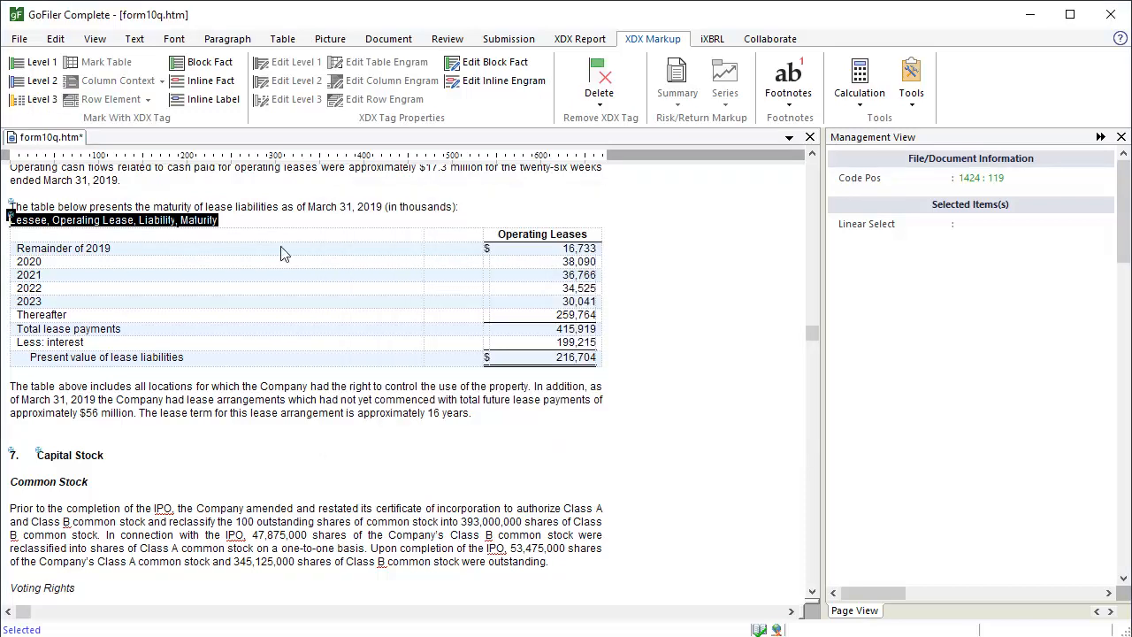
Hide the "Lessee, Operating Lease, Liability, Maturity" label paragraph by setting its CSS display type to None
{"action": "left_click", "coordinate": [220, 223]}
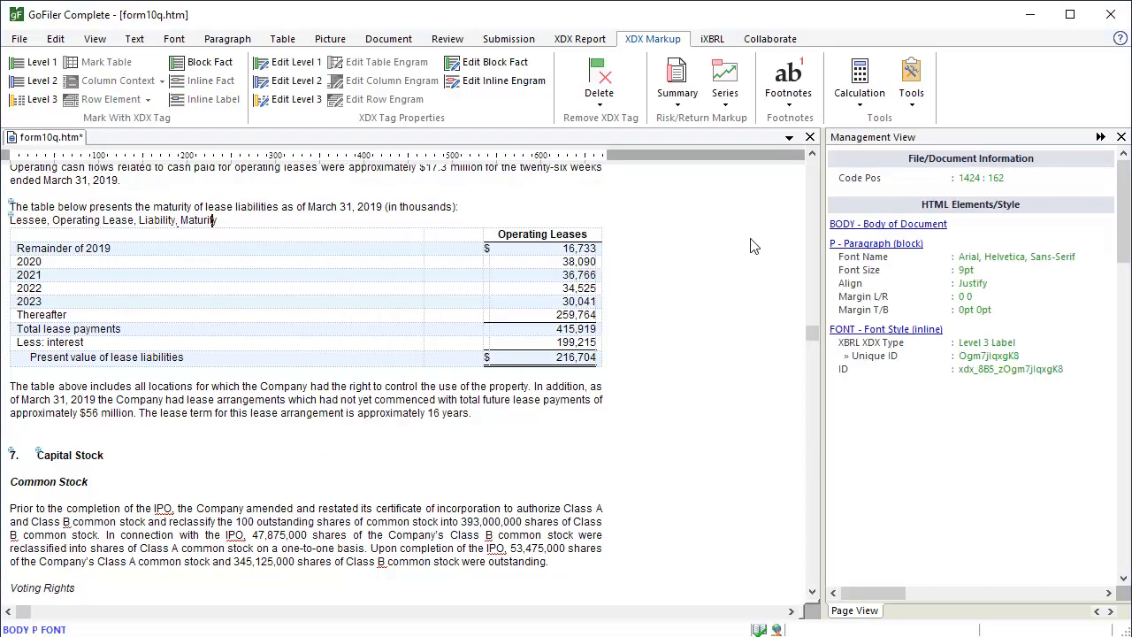
{"action": "right_click", "coordinate": [884, 252]}
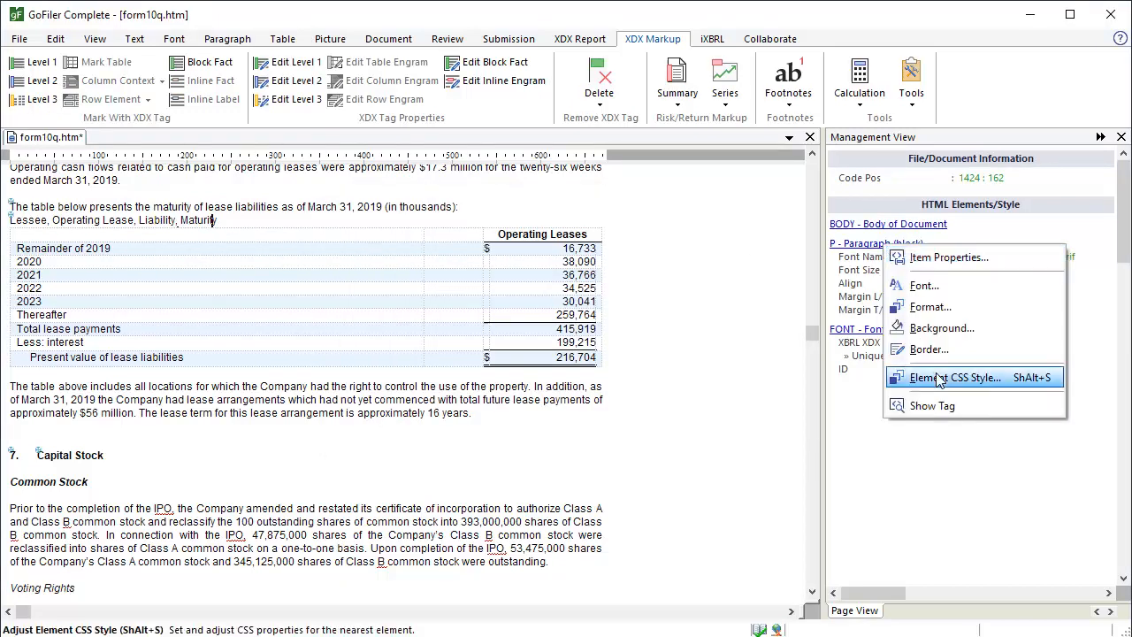
{"action": "left_click", "coordinate": [937, 375]}
{"action": "left_click", "coordinate": [691, 174]}
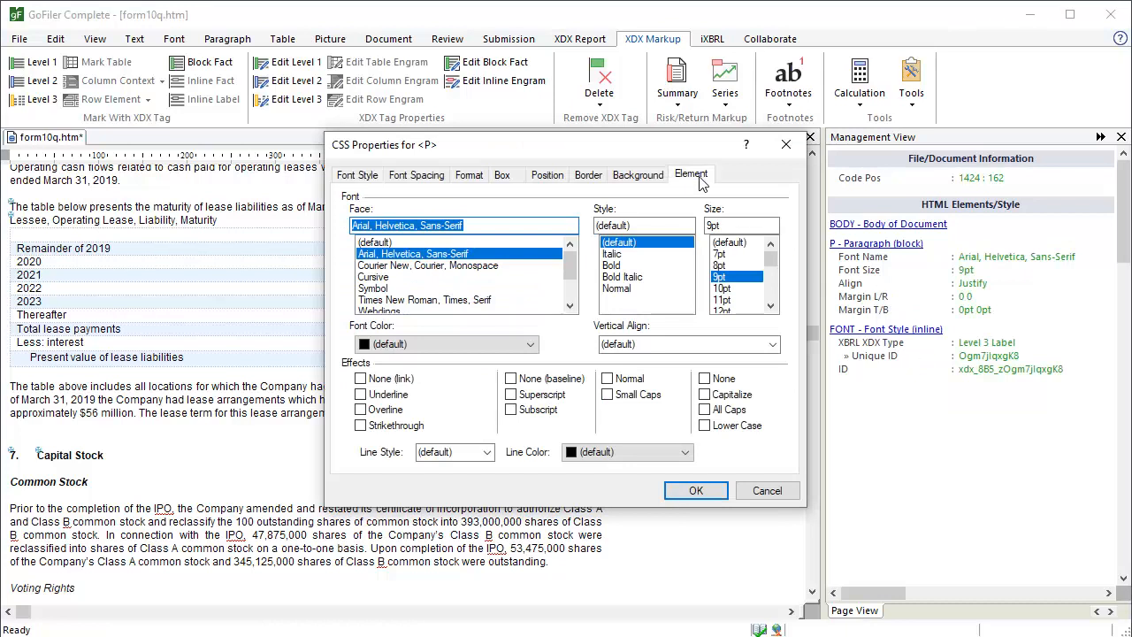
{"action": "left_click", "coordinate": [516, 220]}
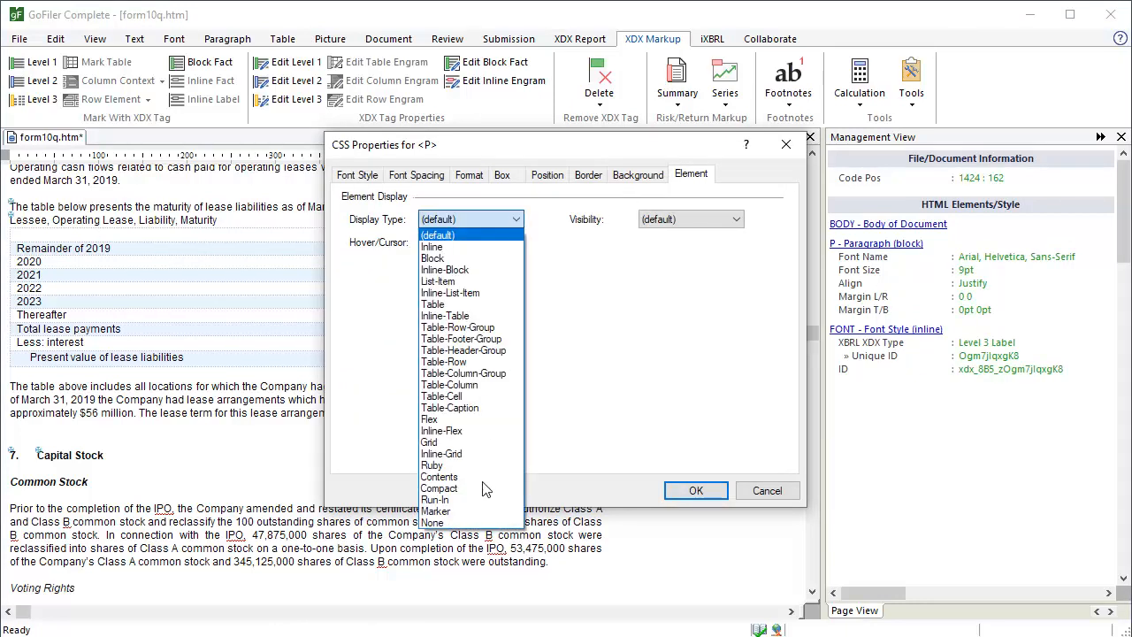
{"action": "left_click", "coordinate": [473, 523]}
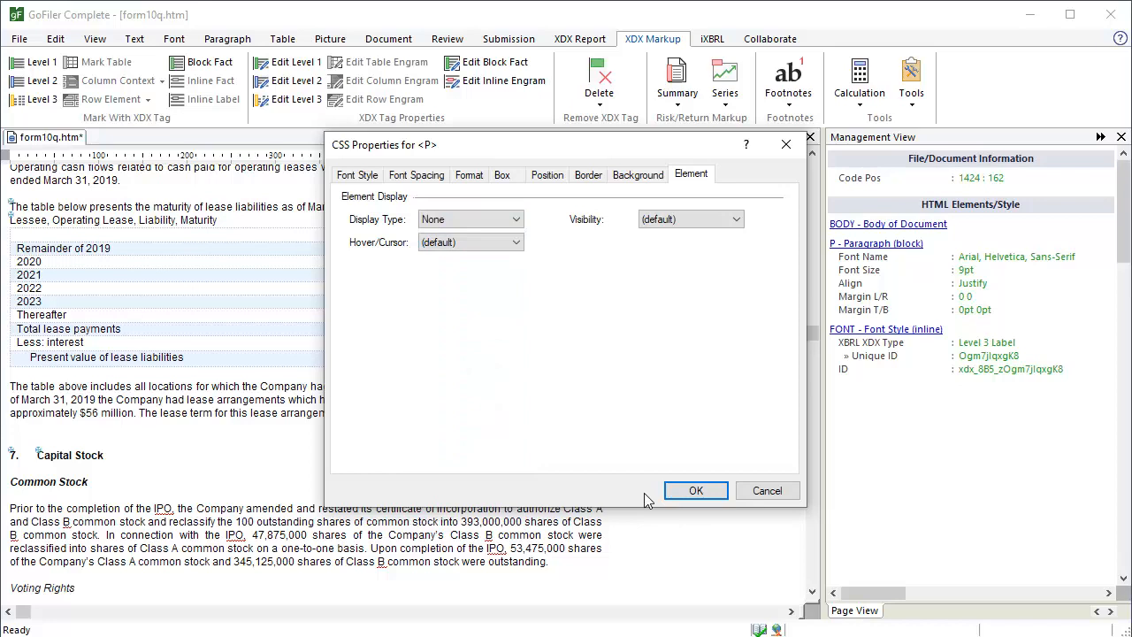
{"action": "left_click", "coordinate": [694, 491]}
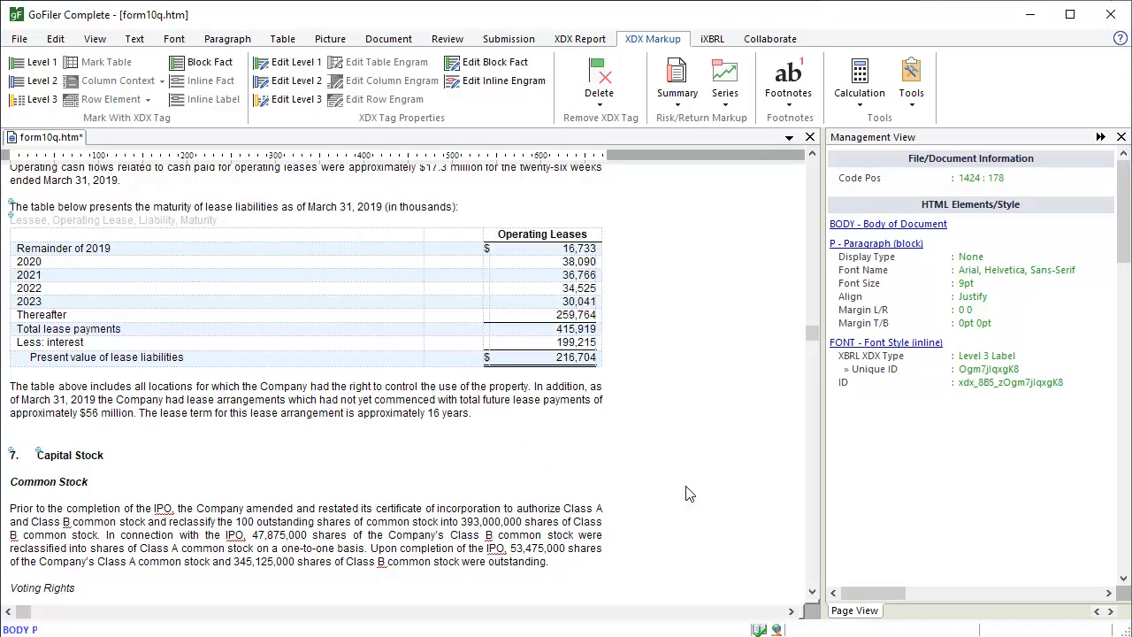
Mark the empty paragraph directly below the lease maturity table as Level 3 Disclosure End
{"action": "left_click", "coordinate": [12, 380]}
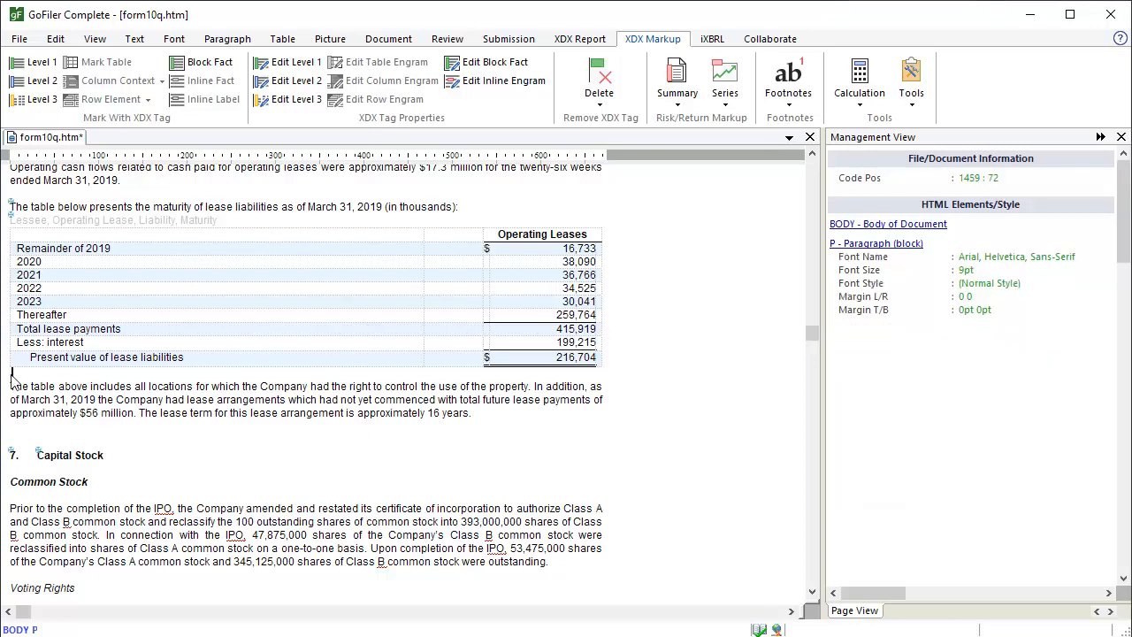
{"action": "left_click", "coordinate": [39, 99]}
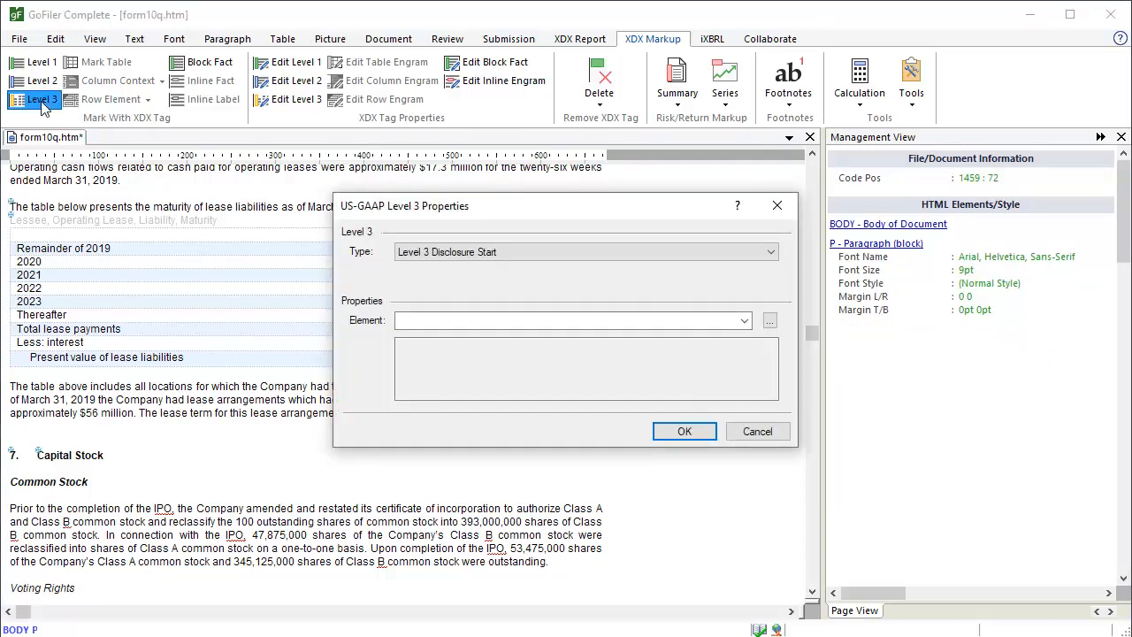
{"action": "left_click", "coordinate": [771, 253]}
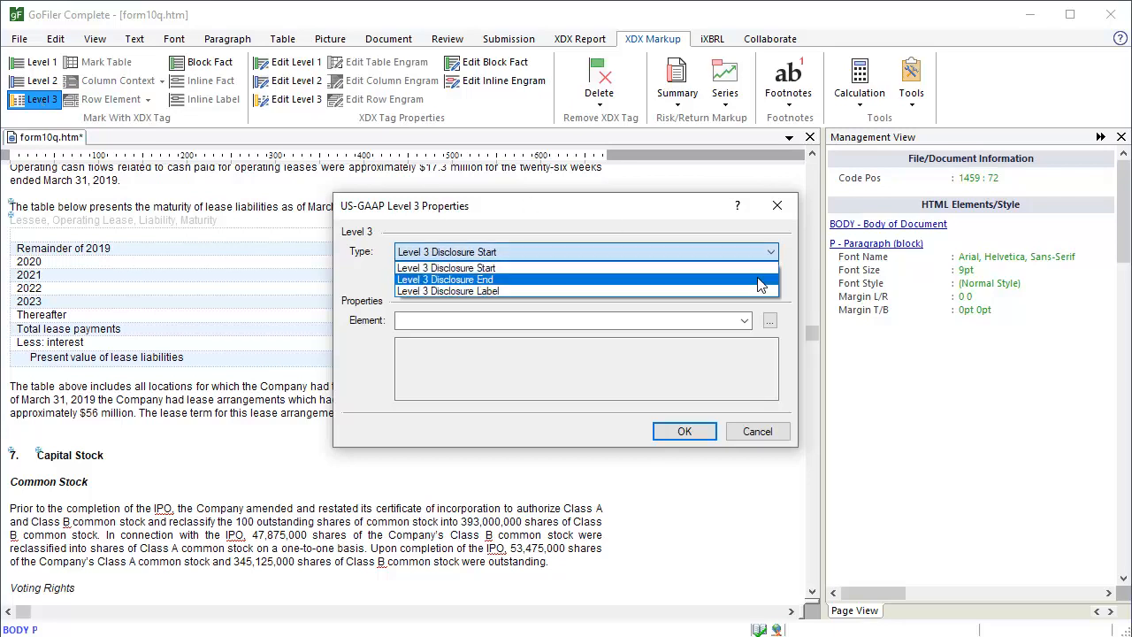
{"action": "left_click", "coordinate": [761, 280]}
{"action": "left_click", "coordinate": [700, 431]}
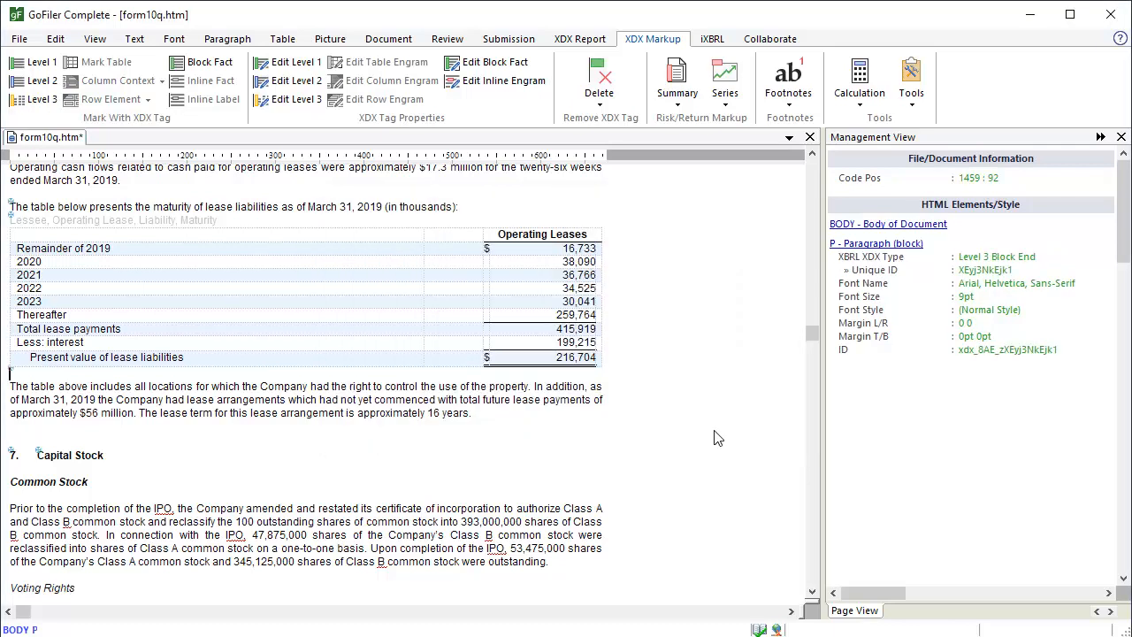
Mark the paragraph introducing the RSU activity table as Level 3 Disclosure Start, searching "restricted stock units activity" and choosing ScheduleOfNonvestedRestrictedStockUnitsActivityTableTextBlock
{"action": "left_click_drag", "start_coordinate": [811, 337], "coordinate": [816, 364]}
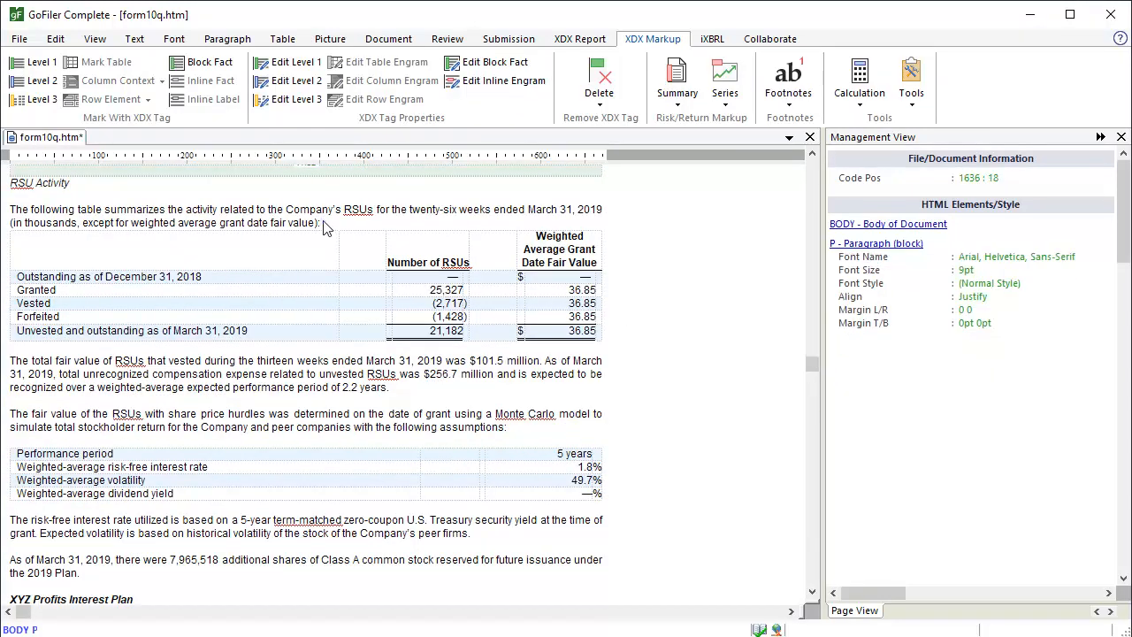
{"action": "left_click", "coordinate": [42, 101]}
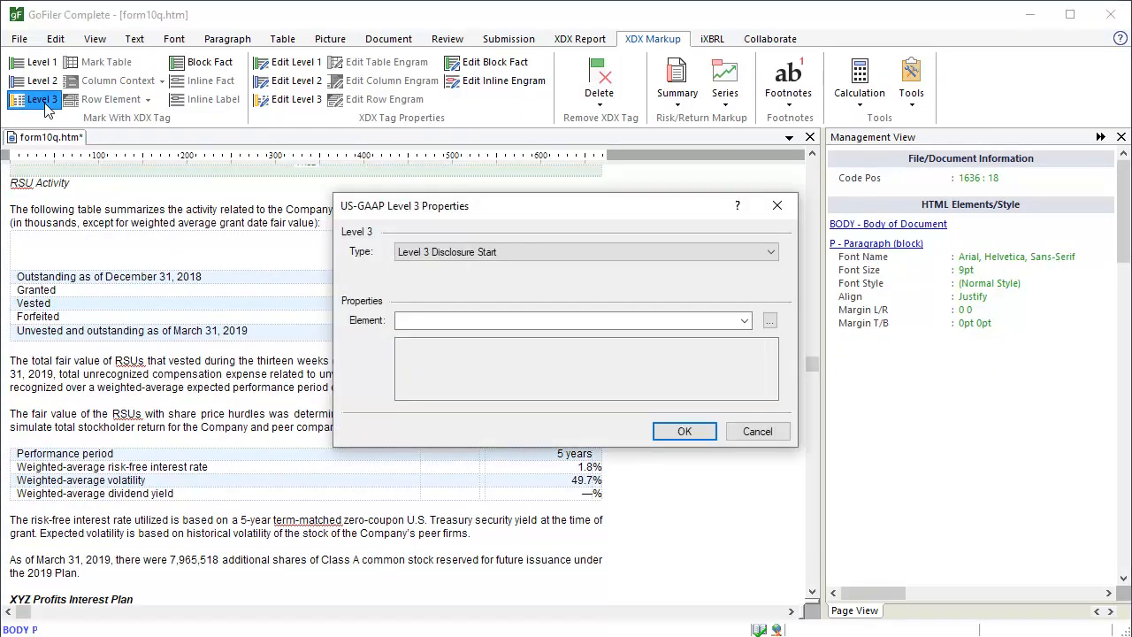
{"action": "left_click", "coordinate": [769, 320]}
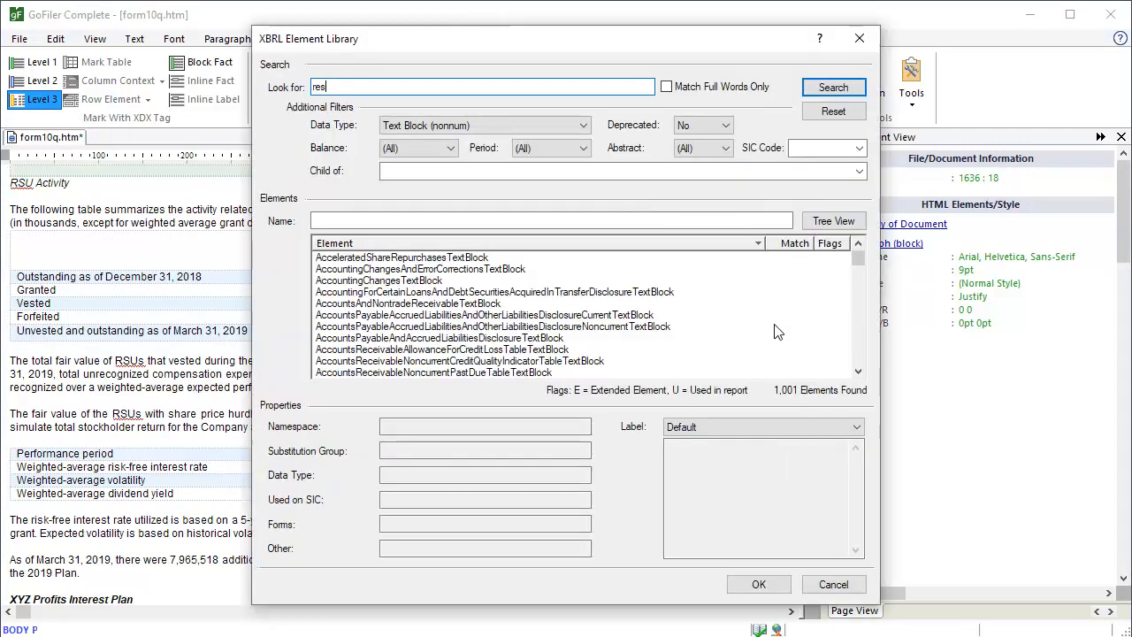
{"action": "type", "text": "restricted stock units activity"}
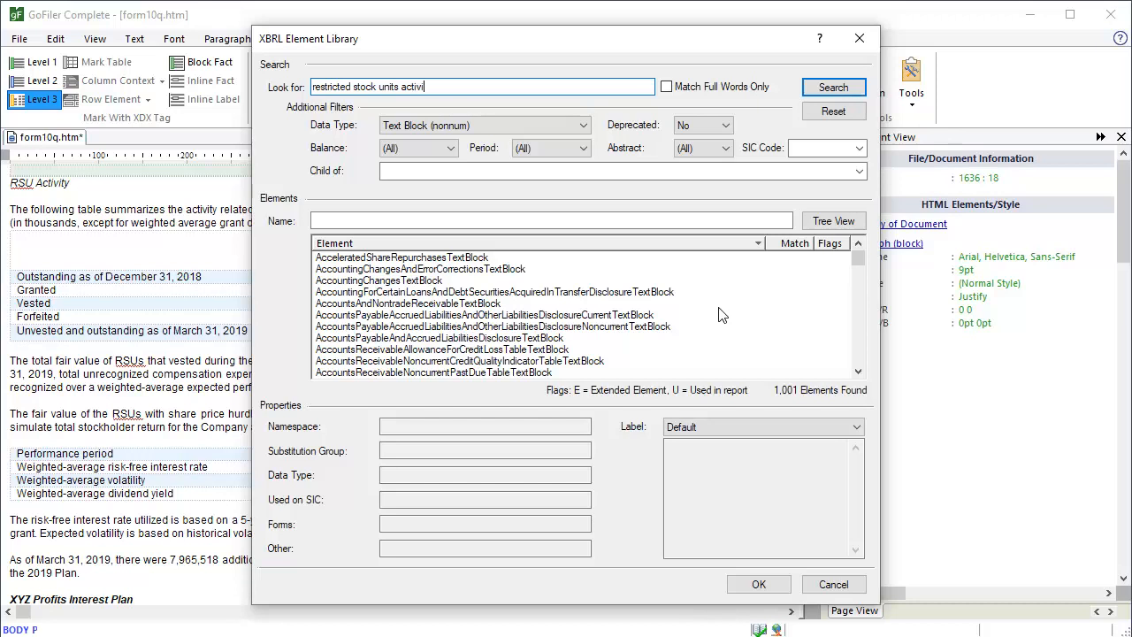
{"action": "left_click", "coordinate": [821, 89]}
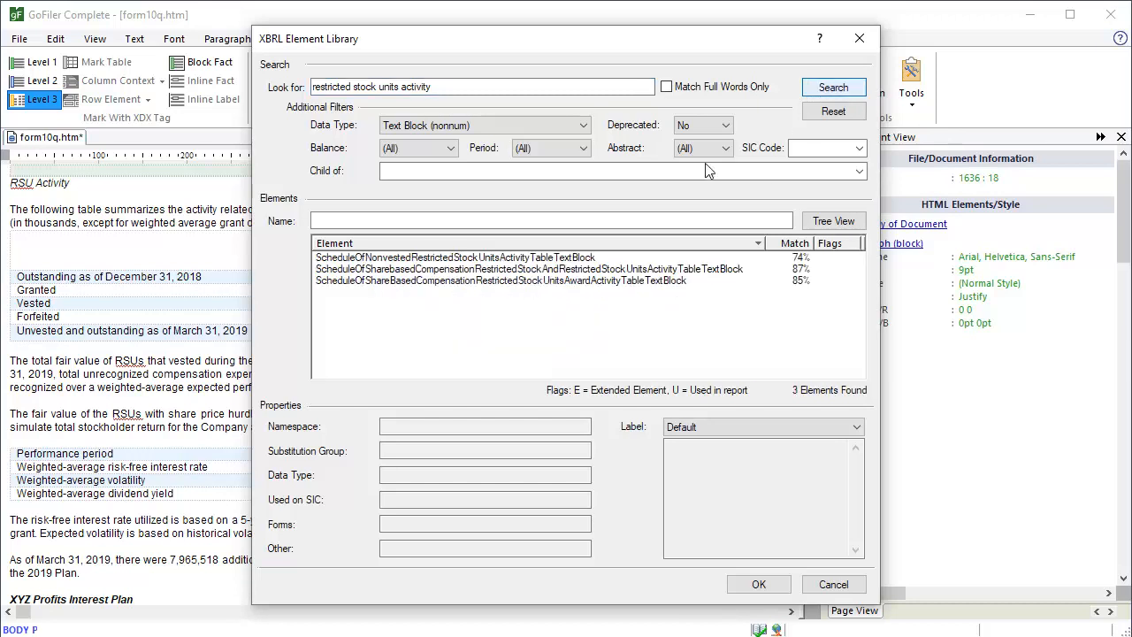
{"action": "left_click", "coordinate": [579, 261]}
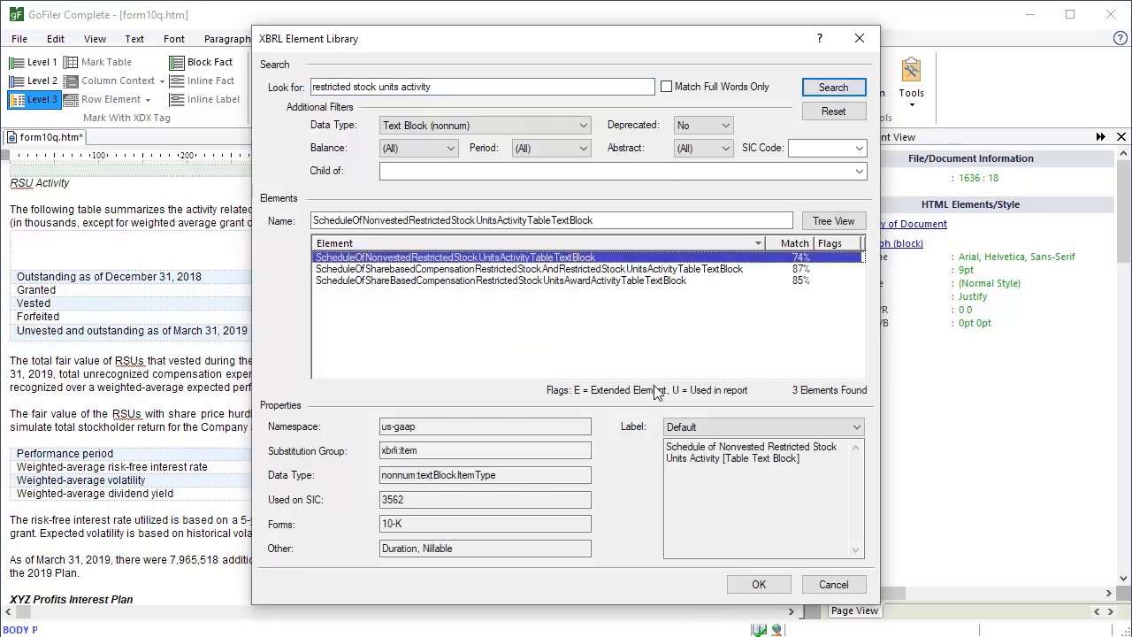
{"action": "left_click", "coordinate": [761, 584]}
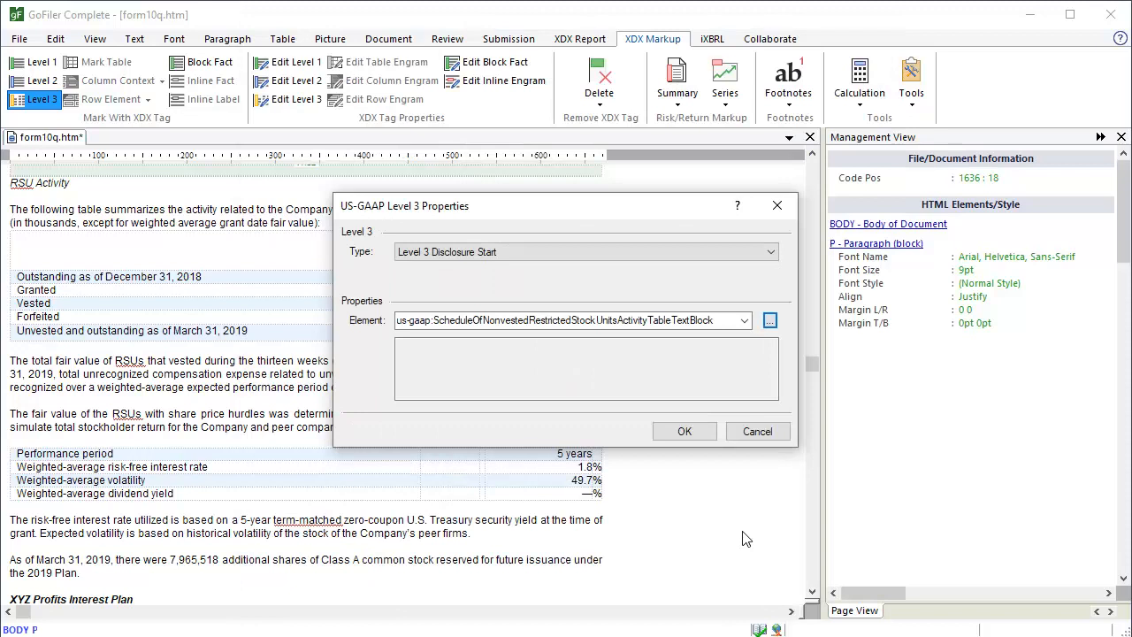
{"action": "left_click", "coordinate": [688, 432]}
Add a new line reading "Schedule of Nonvested Restricted Stock Units Activity" above the RSU activity table
{"action": "left_click", "coordinate": [324, 228]}
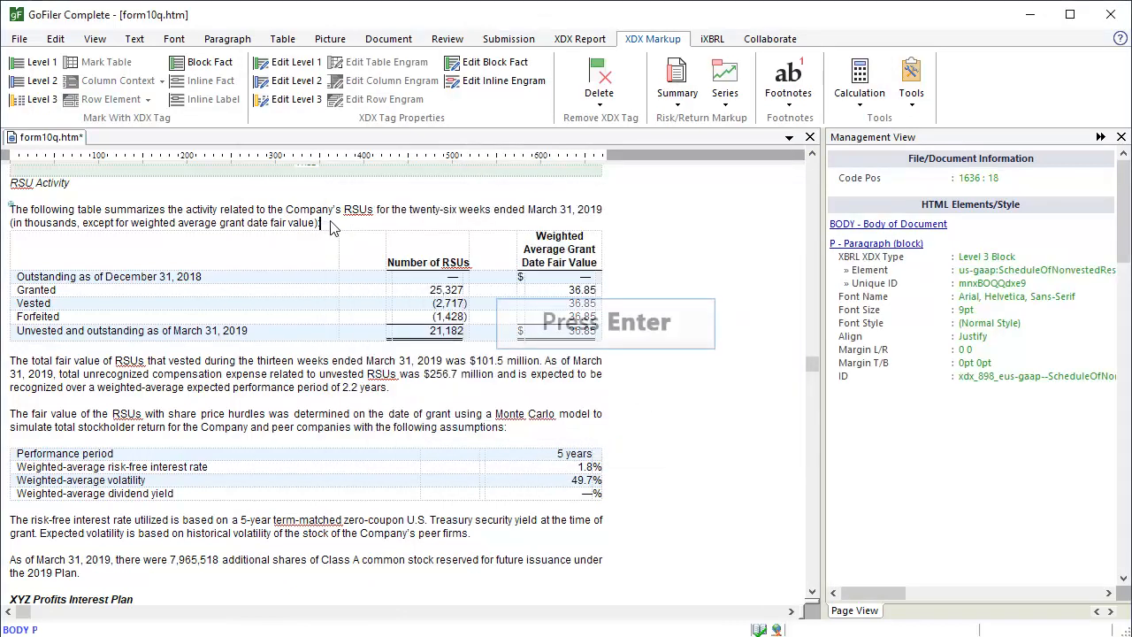
{"action": "key", "text": "Return"}
{"action": "type", "text": "Sched"}
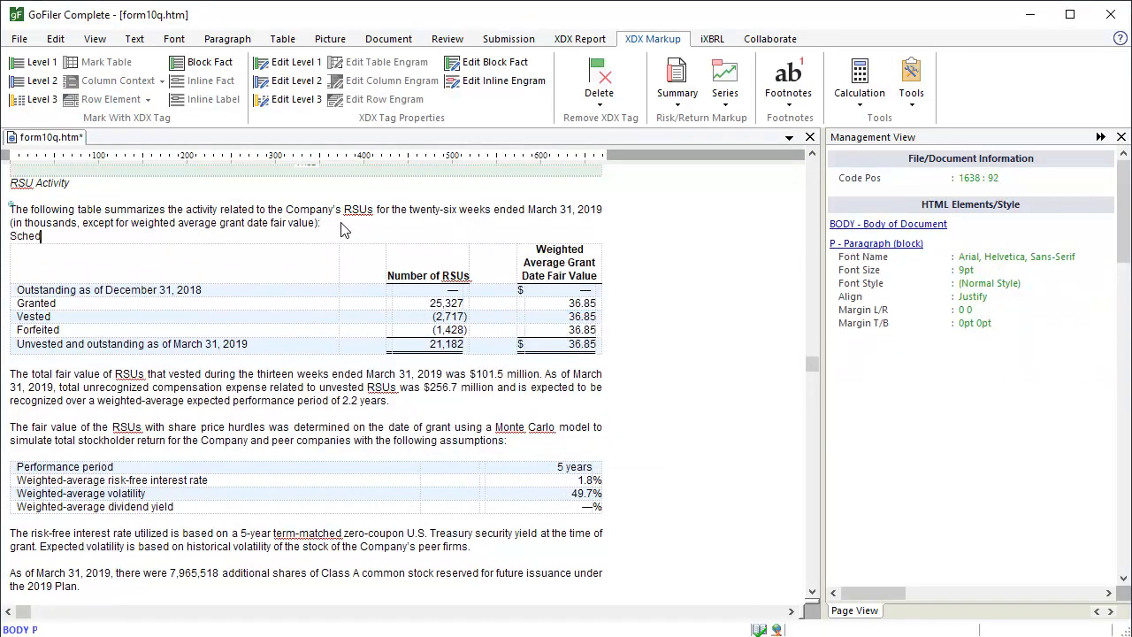
{"action": "type", "text": "ule of Nonvested Res"}
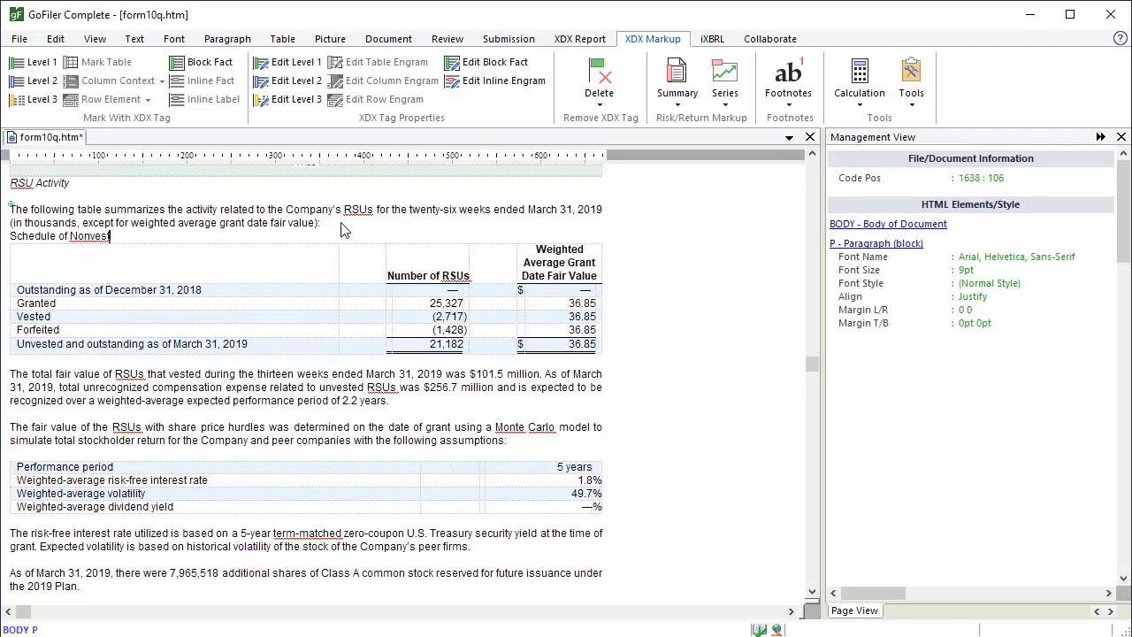
{"action": "type", "text": "tricted Stock Units "}
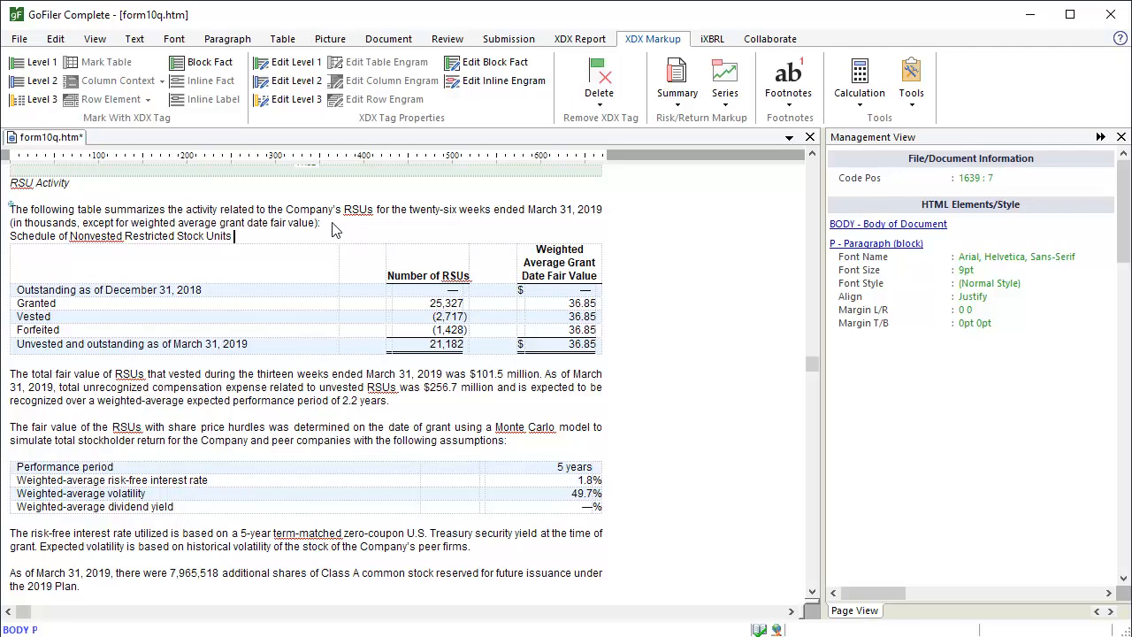
{"action": "type", "text": "Activity"}
Tag the whole text "Schedule of Nonvested Restricted Stock Units Activity" as a Level 3 Disclosure Label
{"action": "key", "text": "ctrl+shift+Left"}
{"action": "key", "text": "ctrl+shift+Left"}
{"action": "key", "text": "ctrl+shift+Left"}
{"action": "key", "text": "ctrl+shift+Left"}
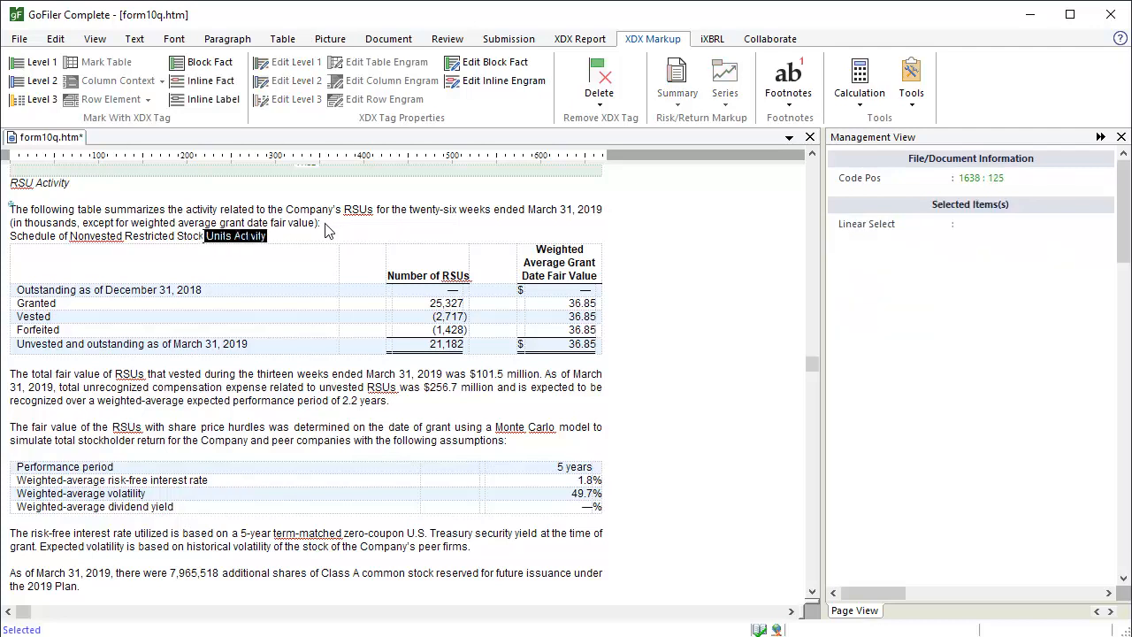
{"action": "key", "text": "ctrl+shift+Left"}
{"action": "key", "text": "ctrl+shift+Left"}
{"action": "key", "text": "ctrl+shift+Left"}
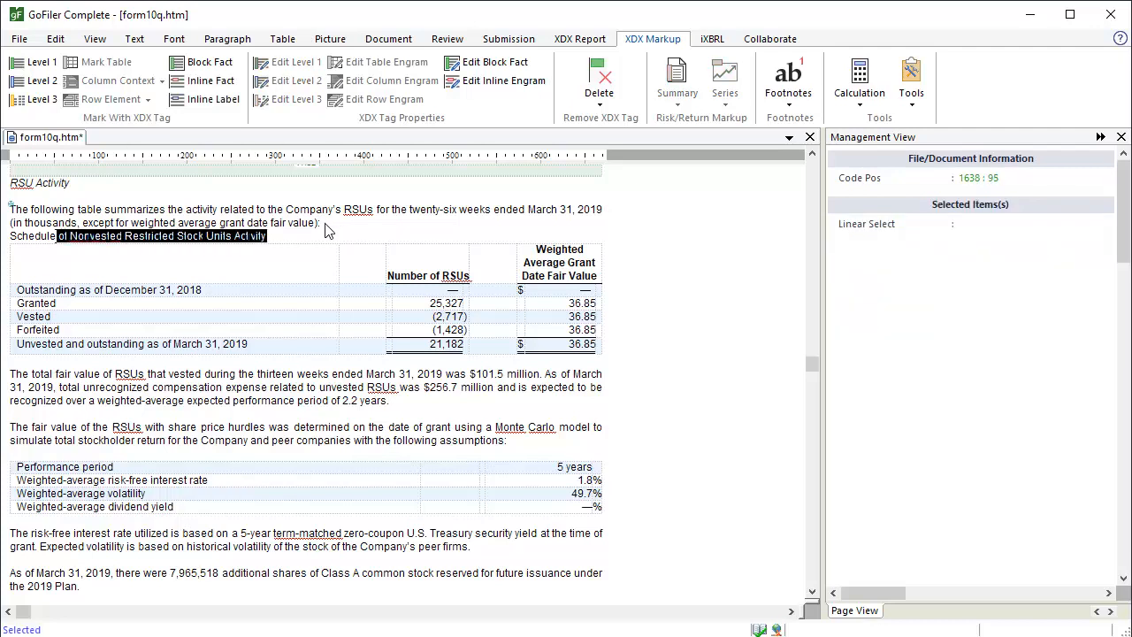
{"action": "left_click", "coordinate": [42, 101]}
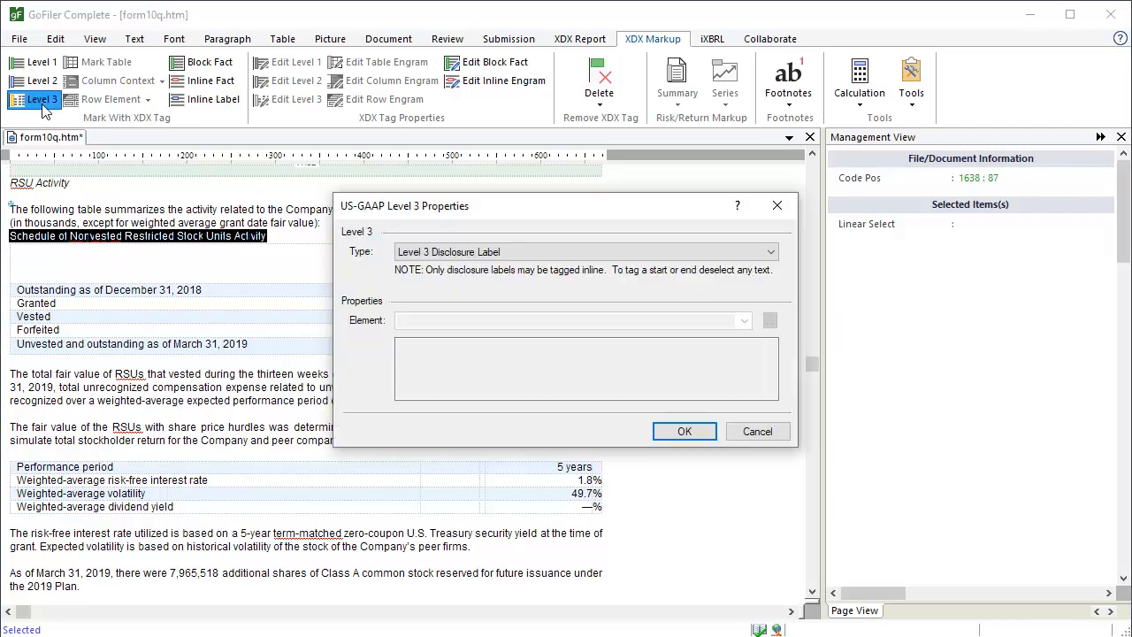
{"action": "left_click", "coordinate": [684, 431]}
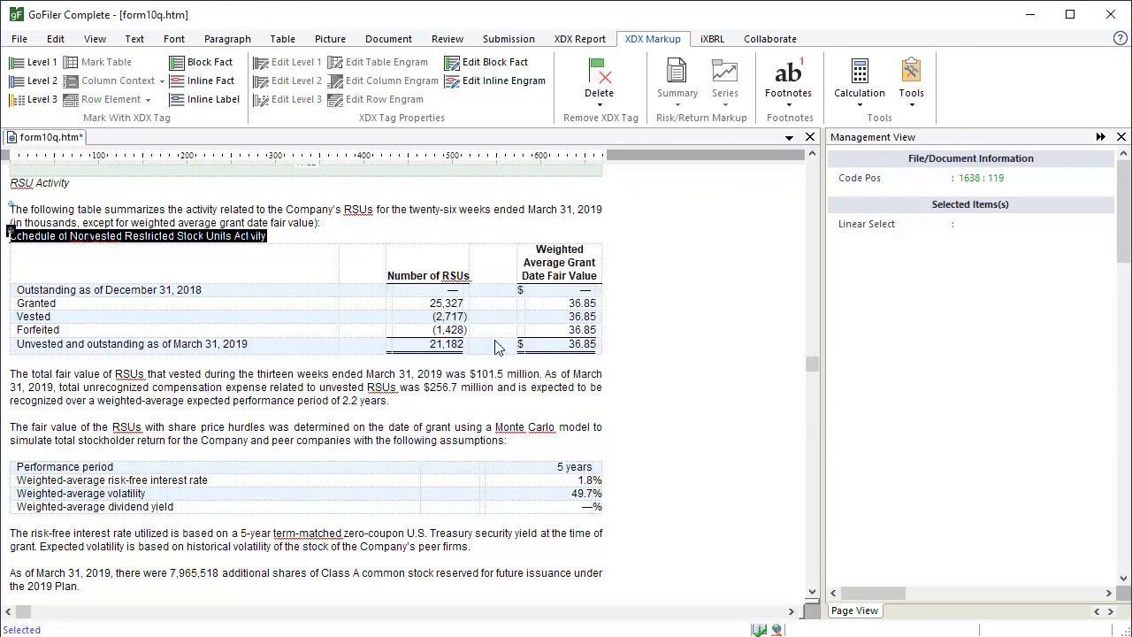
Hide the "Schedule of Nonvested Restricted Stock Units Activity" label paragraph by setting its CSS display type to None
{"action": "left_click", "coordinate": [272, 244]}
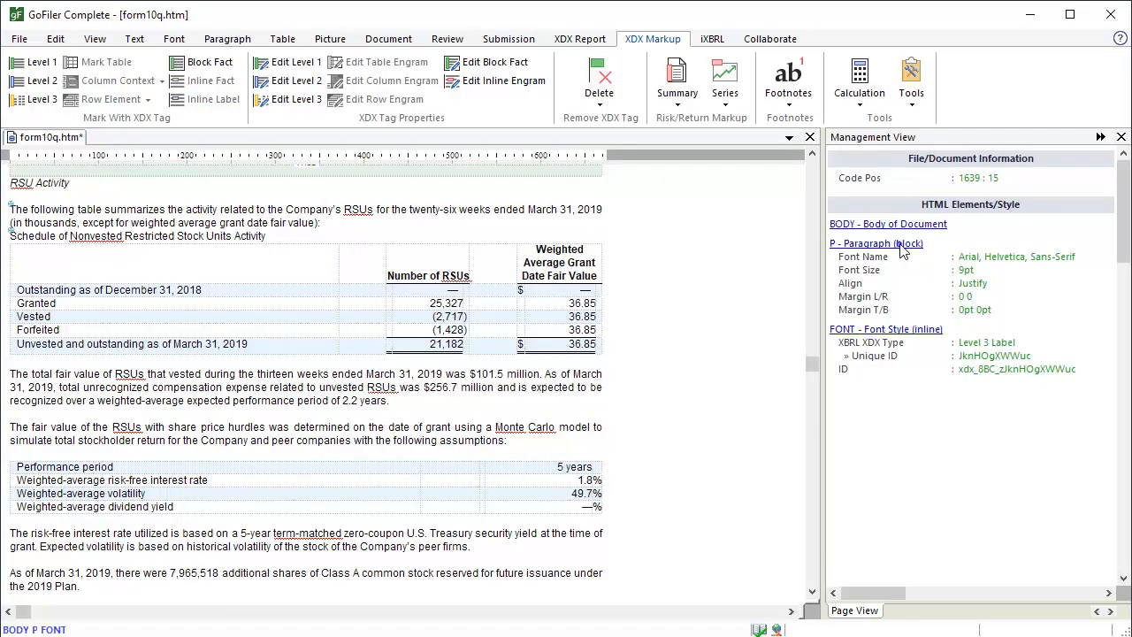
{"action": "right_click", "coordinate": [901, 251]}
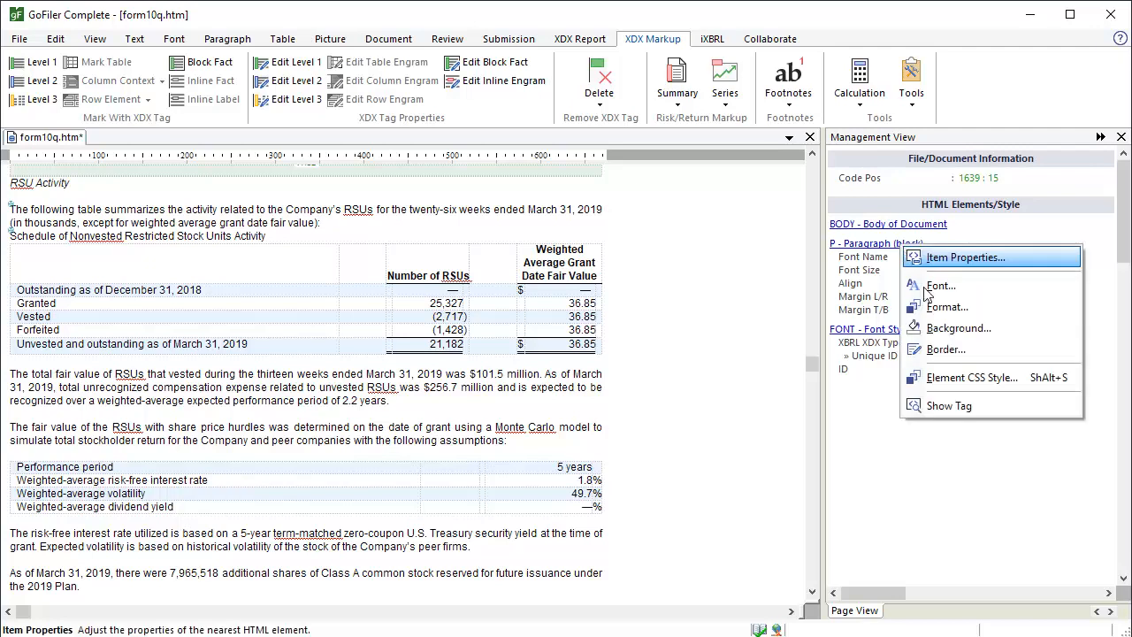
{"action": "left_click", "coordinate": [973, 380]}
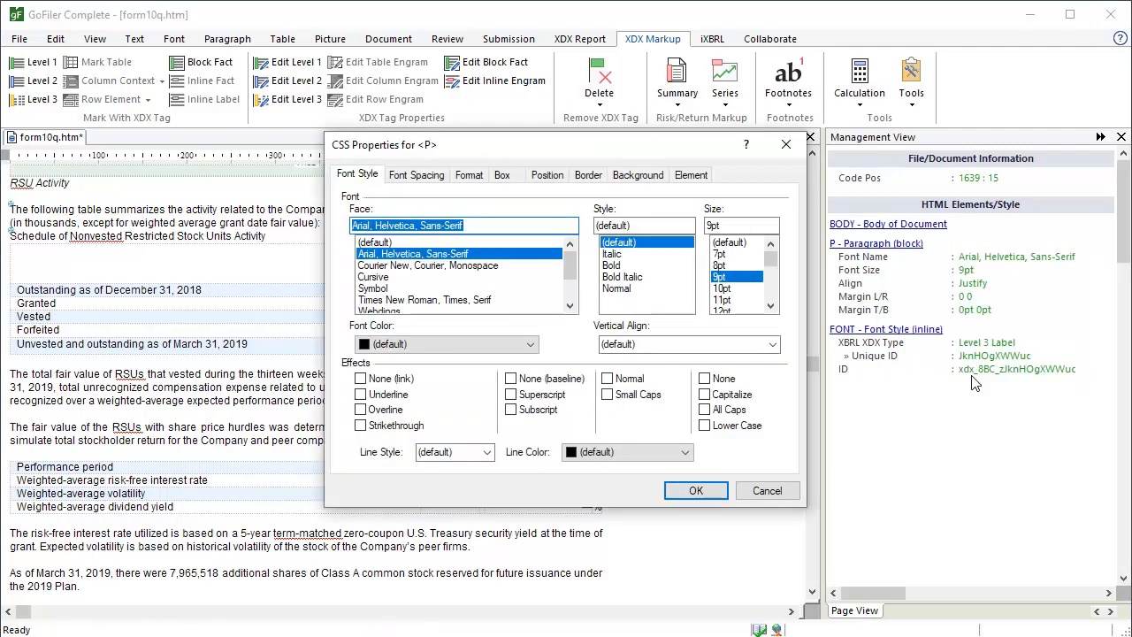
{"action": "left_click", "coordinate": [692, 175]}
{"action": "left_click", "coordinate": [514, 221]}
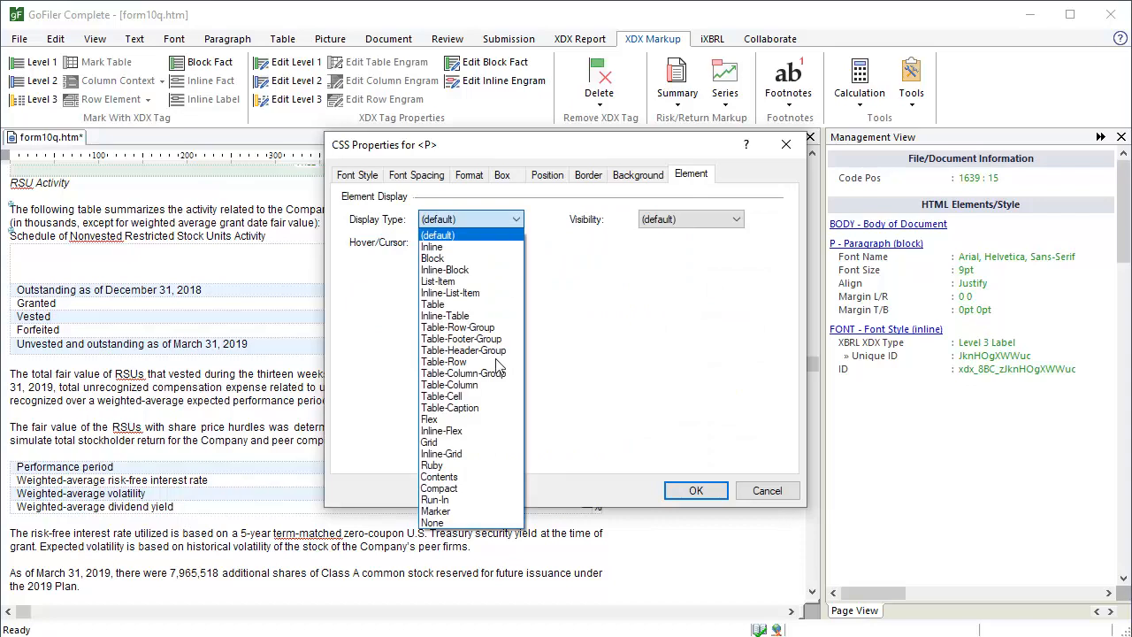
{"action": "left_click", "coordinate": [479, 523]}
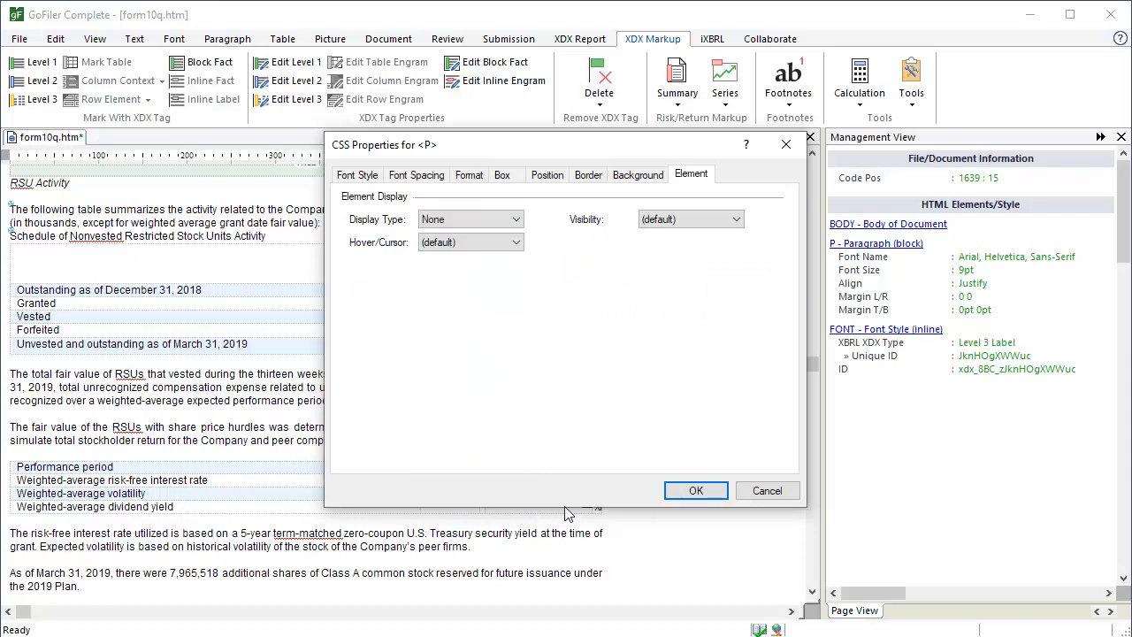
{"action": "left_click", "coordinate": [696, 492]}
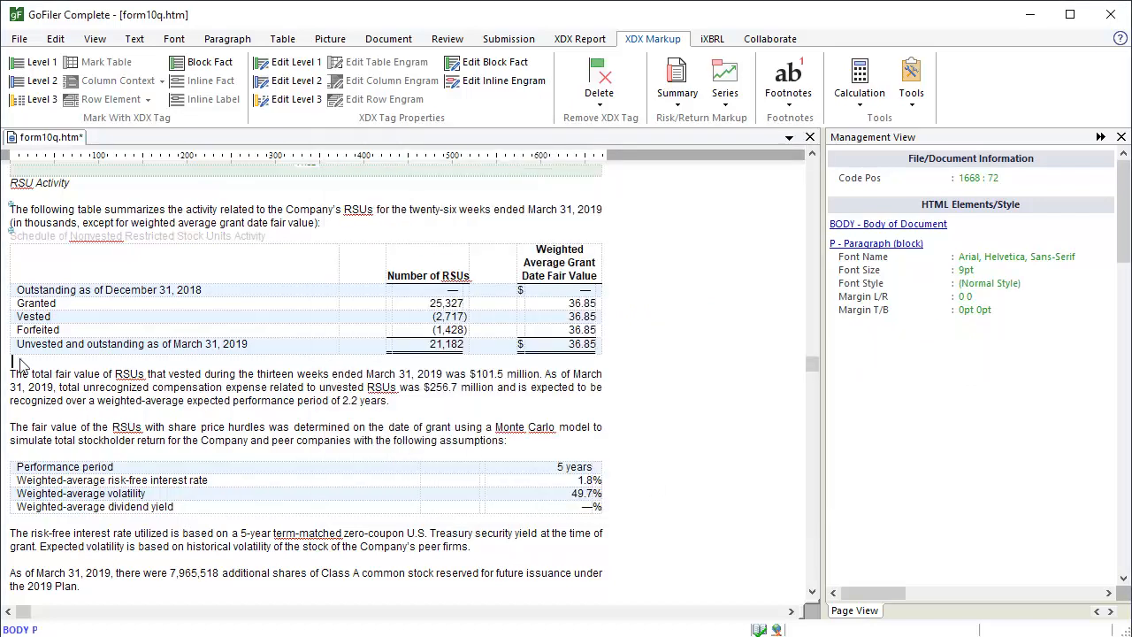
Mark the empty paragraph directly below the RSU activity table as Level 3 Disclosure End
{"action": "left_click", "coordinate": [42, 100]}
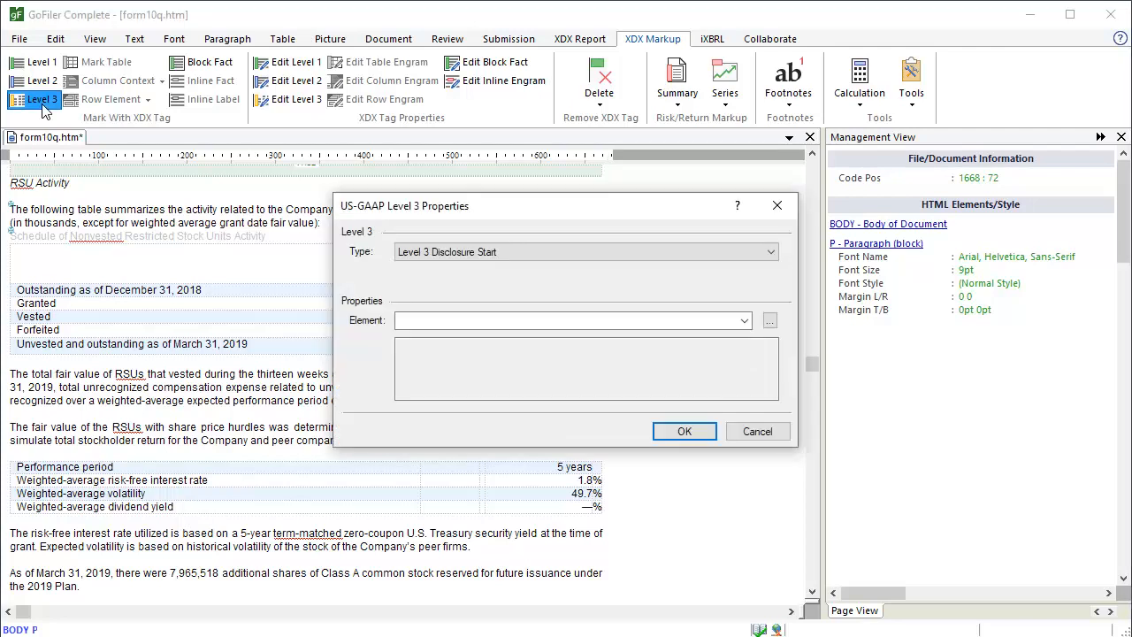
{"action": "left_click", "coordinate": [771, 253]}
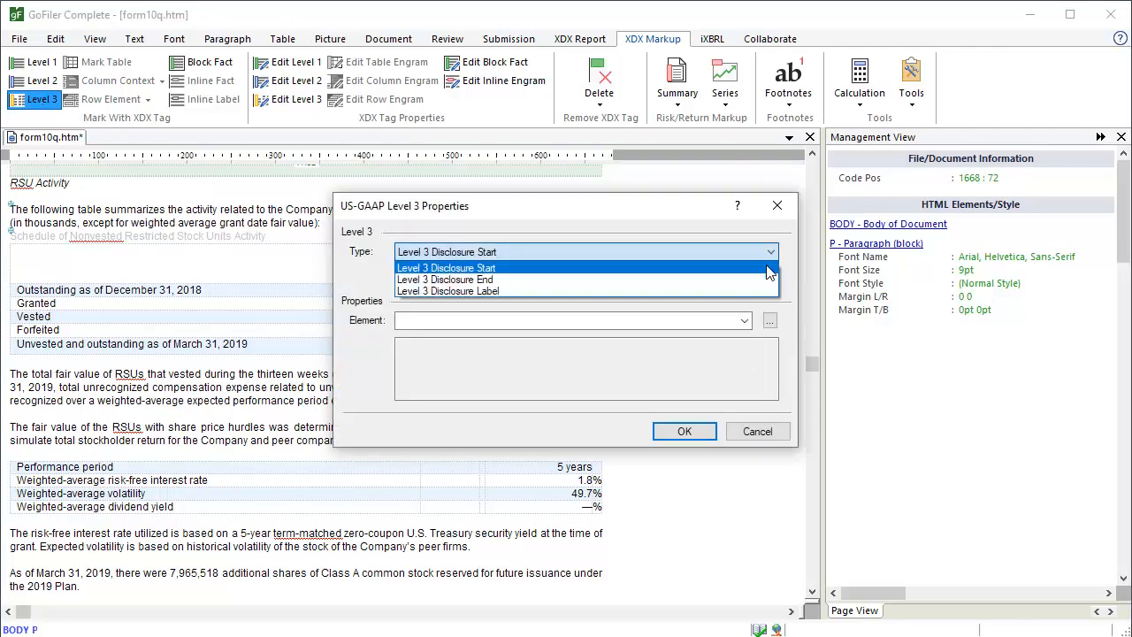
{"action": "left_click", "coordinate": [762, 280]}
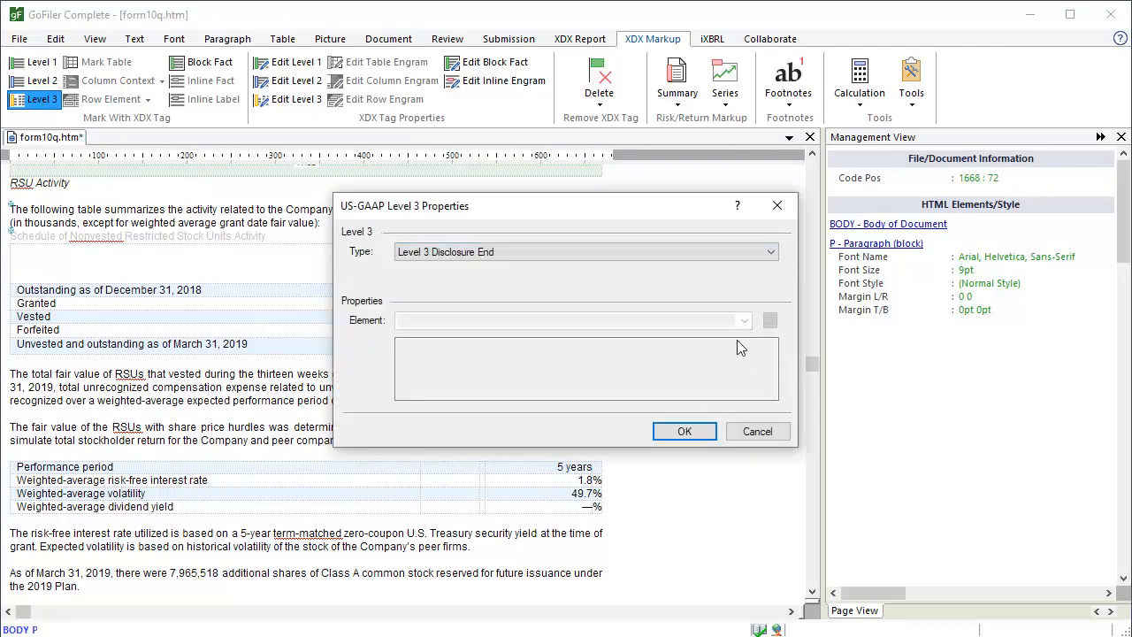
{"action": "left_click", "coordinate": [684, 432]}
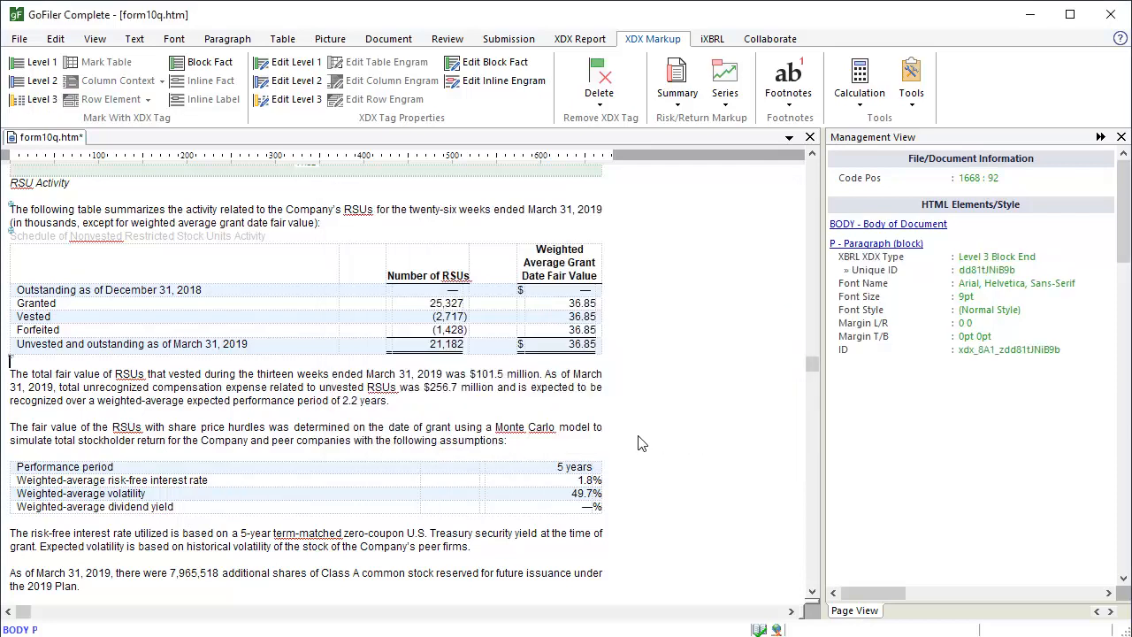
Mark the paragraph introducing the Monte Carlo assumptions as Level 3 Disclosure Start with element FairValueAssetsAndLiabilitiesMeasuredOnRecurringAndNonrecurringBasisValuationTechniquesTableTextBlock, found by searching "valuation technique"
{"action": "left_click", "coordinate": [510, 449]}
{"action": "left_click", "coordinate": [44, 101]}
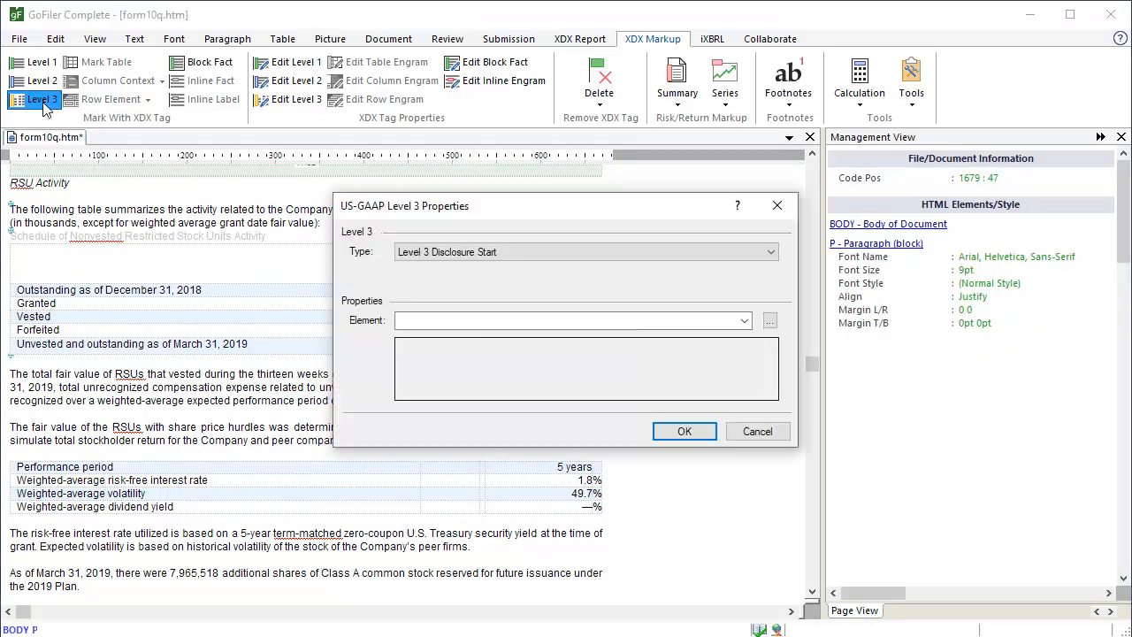
{"action": "left_click", "coordinate": [770, 322]}
{"action": "type", "text": "valuation technique"}
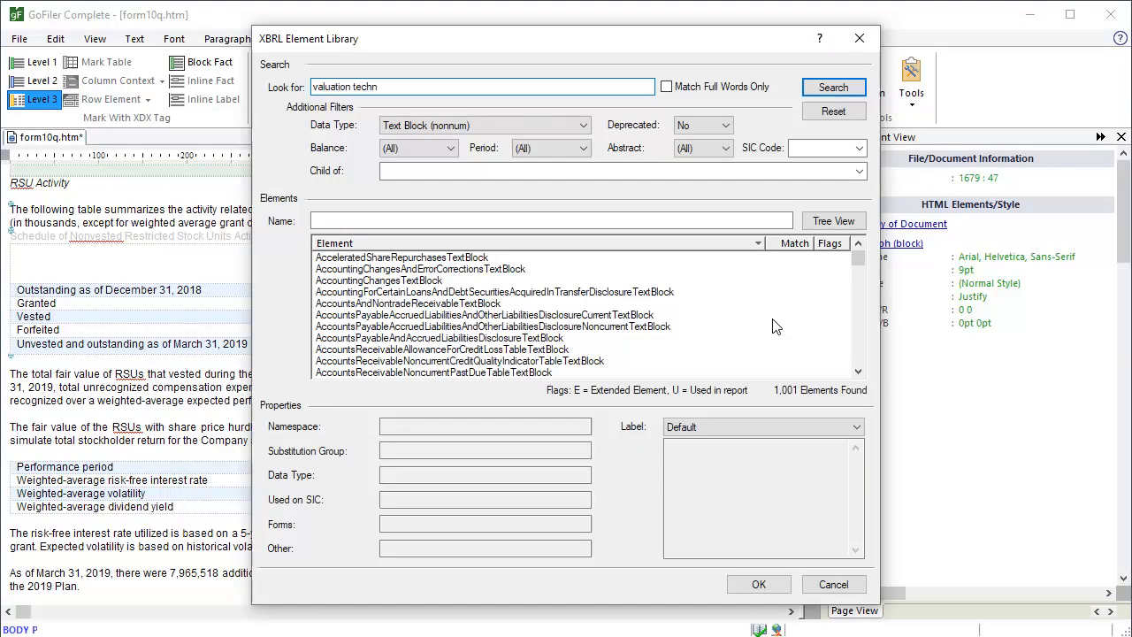
{"action": "left_click", "coordinate": [822, 89]}
{"action": "left_click", "coordinate": [692, 261]}
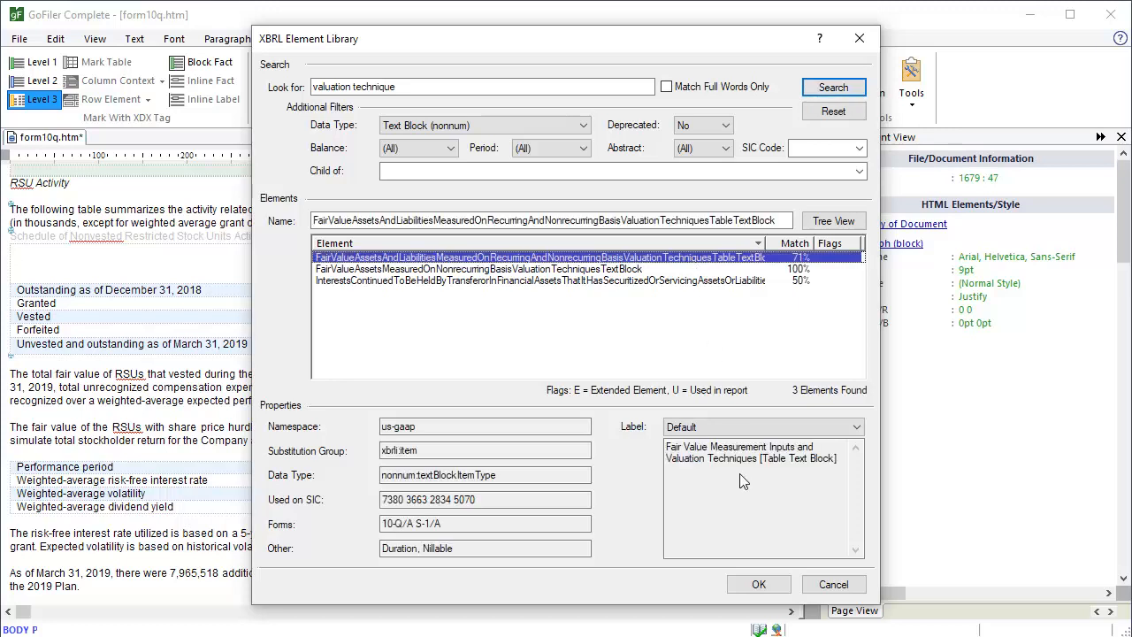
{"action": "left_click", "coordinate": [759, 584]}
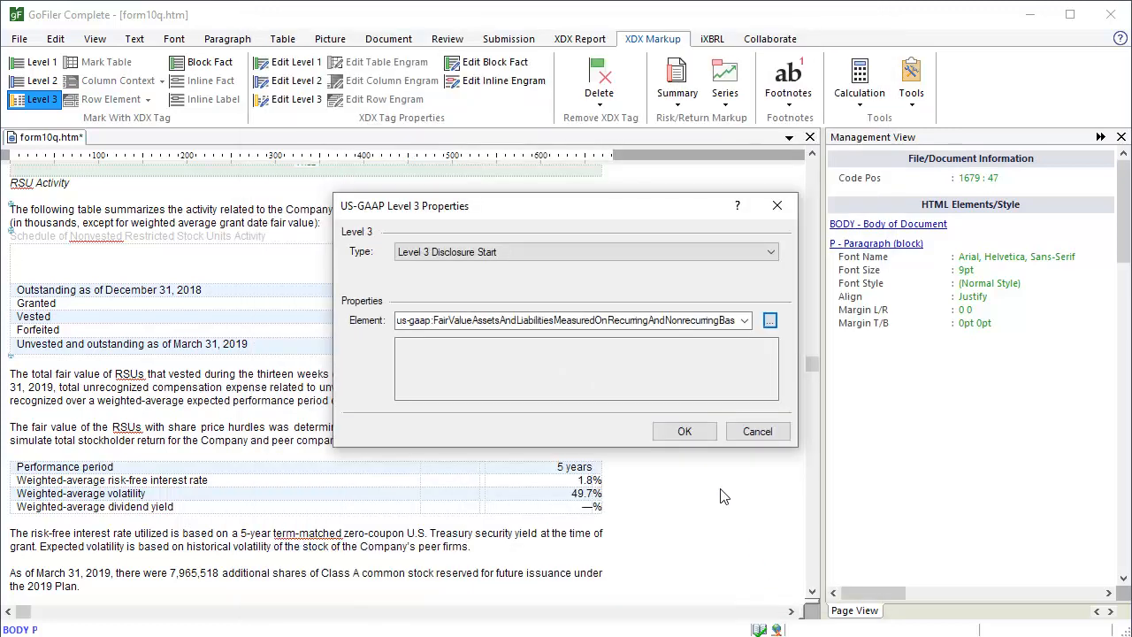
{"action": "left_click", "coordinate": [686, 431]}
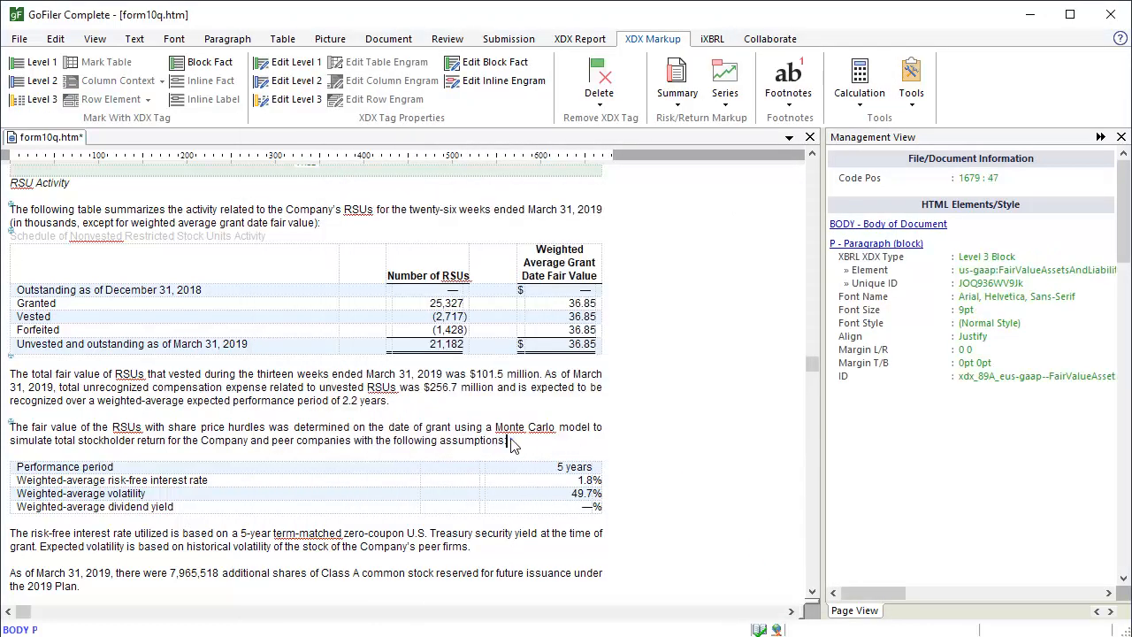
Add a line reading "Valuation Assumptions" above the performance period and volatility table and tag its text as a Level 3 Disclosure Label
{"action": "key", "text": "Return"}
{"action": "type", "text": "Valuation Assumptions"}
{"action": "key", "text": "ctrl+shift+Left"}
{"action": "key", "text": "ctrl+shift+Left"}
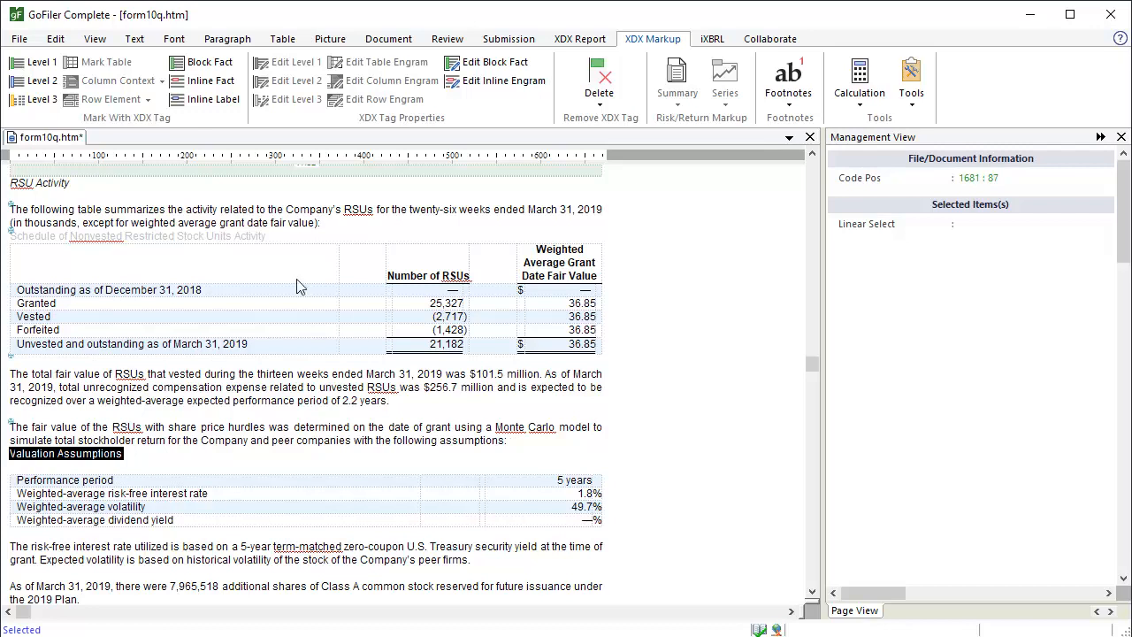
{"action": "left_click", "coordinate": [52, 101]}
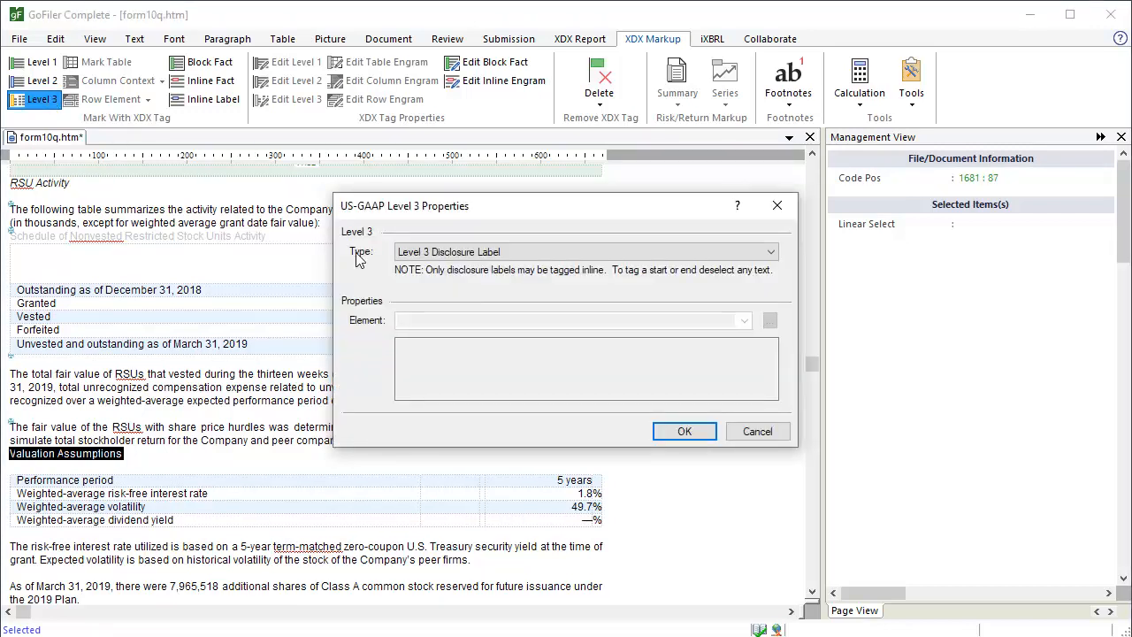
{"action": "left_click", "coordinate": [684, 431]}
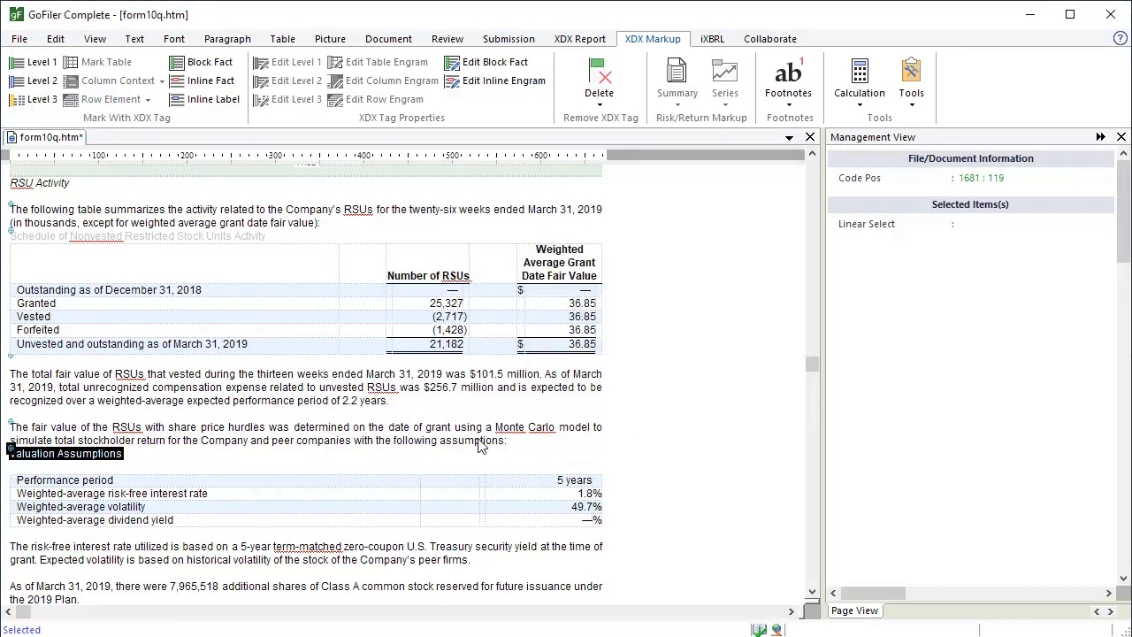
Hide the "Valuation Assumptions" label paragraph by setting its CSS display type to None
{"action": "left_click", "coordinate": [144, 461]}
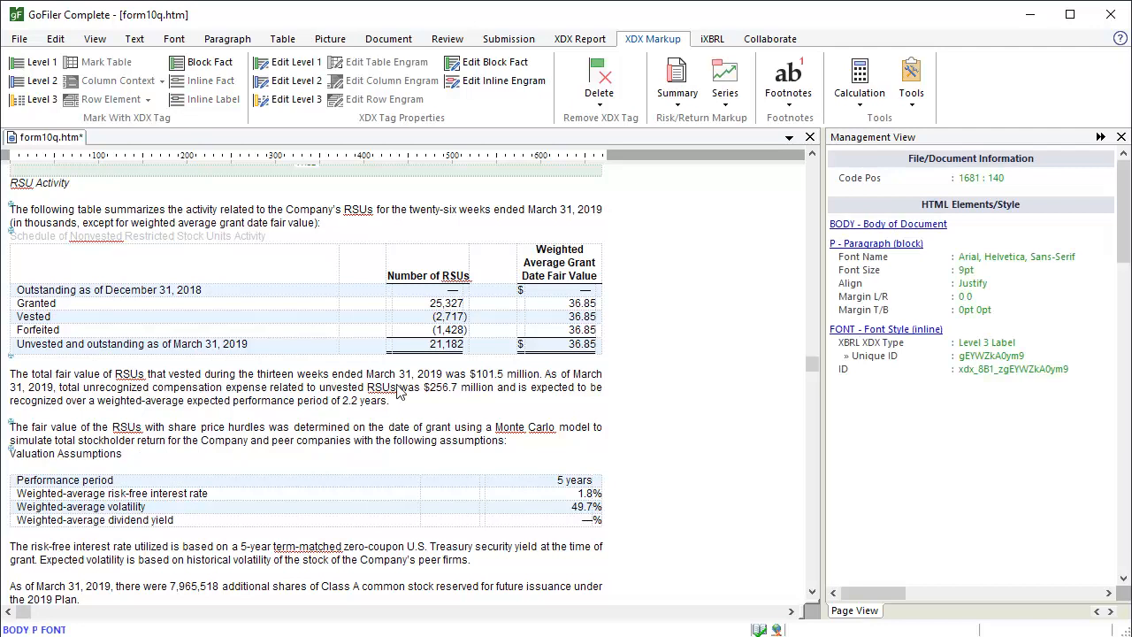
{"action": "right_click", "coordinate": [916, 252]}
{"action": "left_click", "coordinate": [996, 382]}
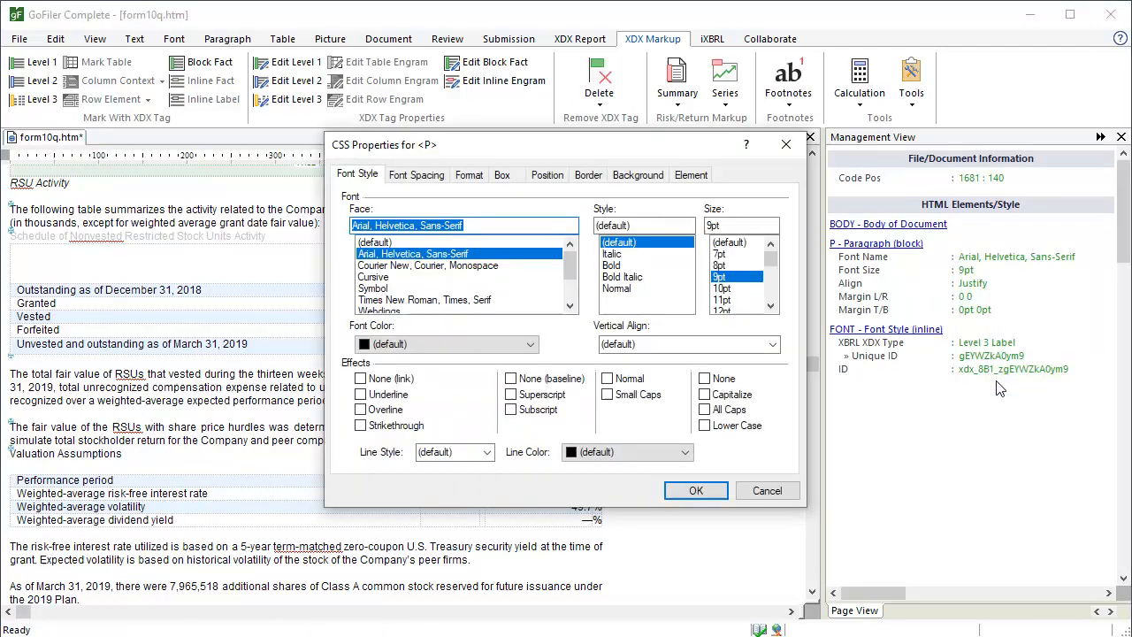
{"action": "left_click", "coordinate": [690, 176]}
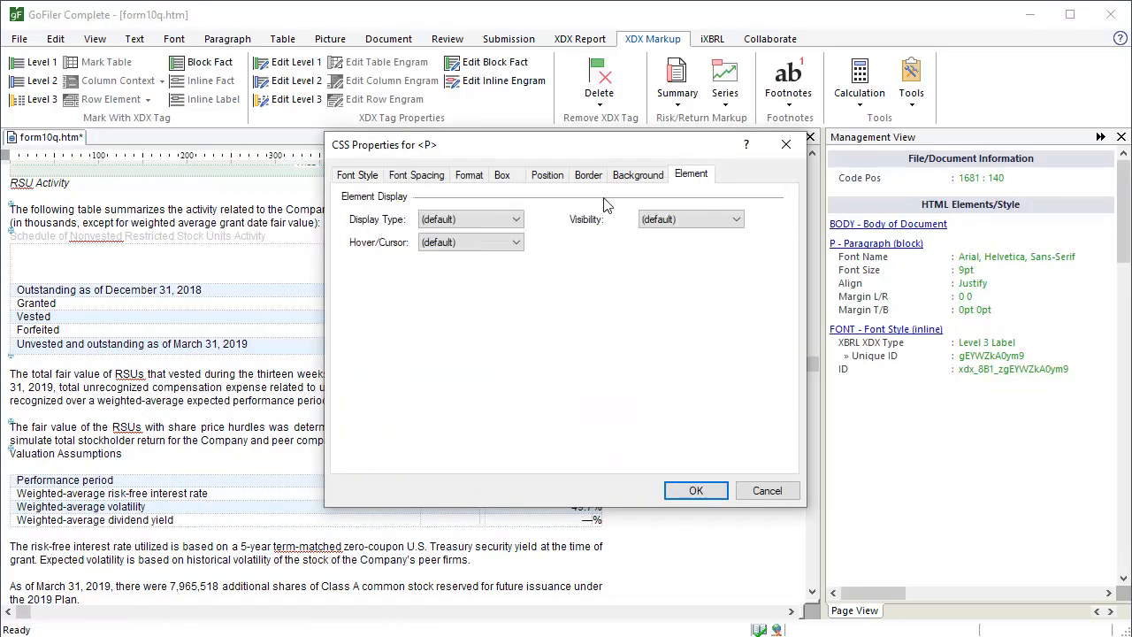
{"action": "left_click", "coordinate": [498, 221]}
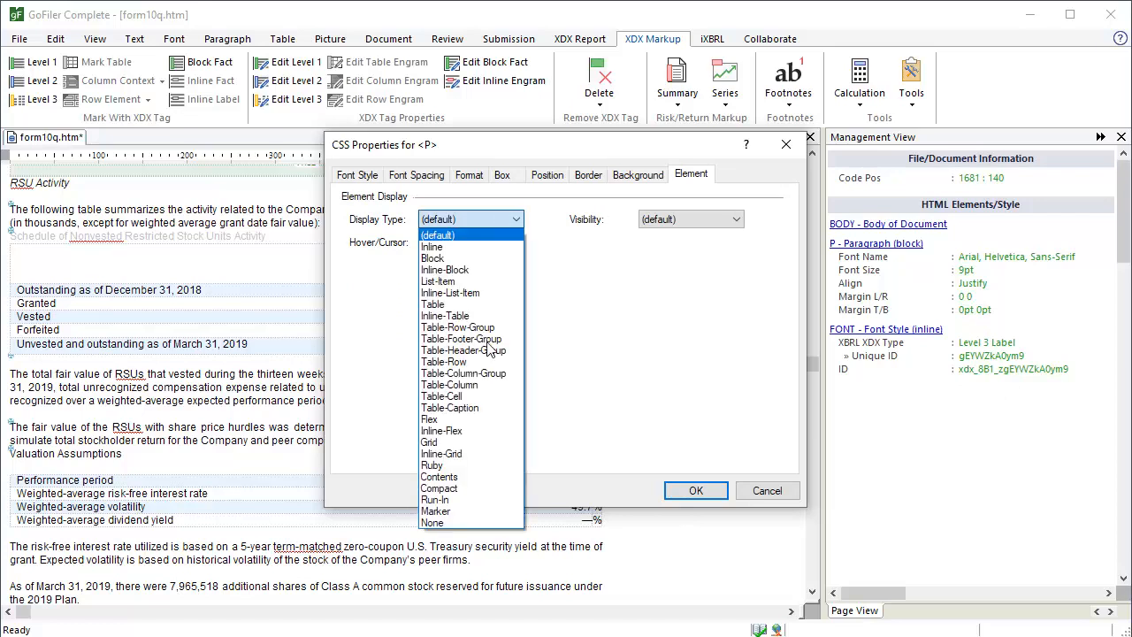
{"action": "left_click", "coordinate": [476, 525]}
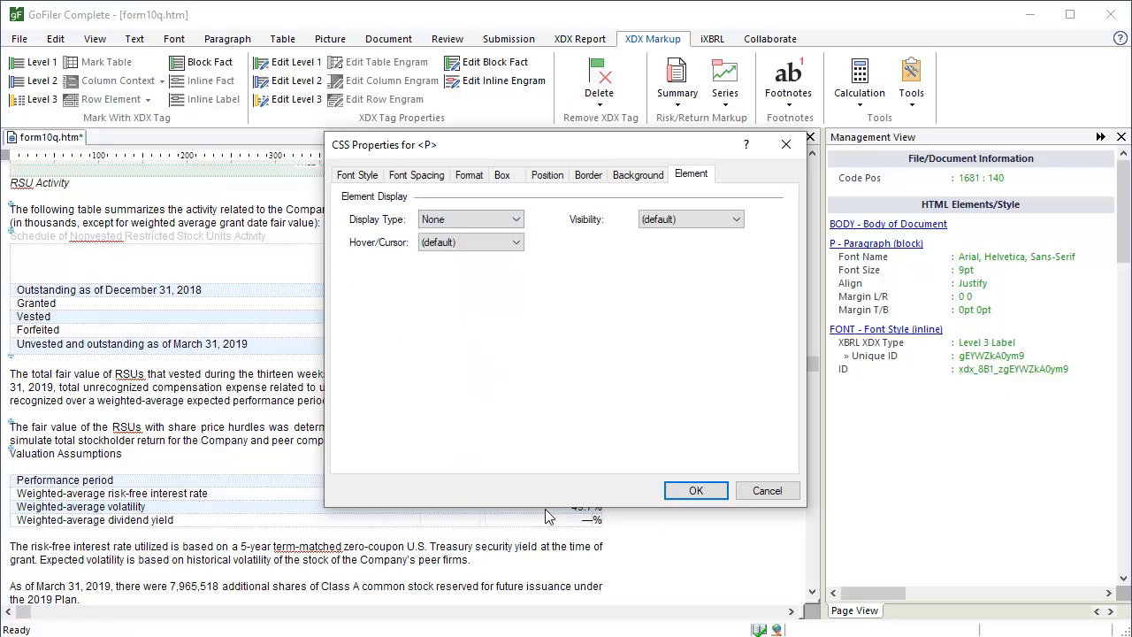
{"action": "left_click", "coordinate": [694, 491]}
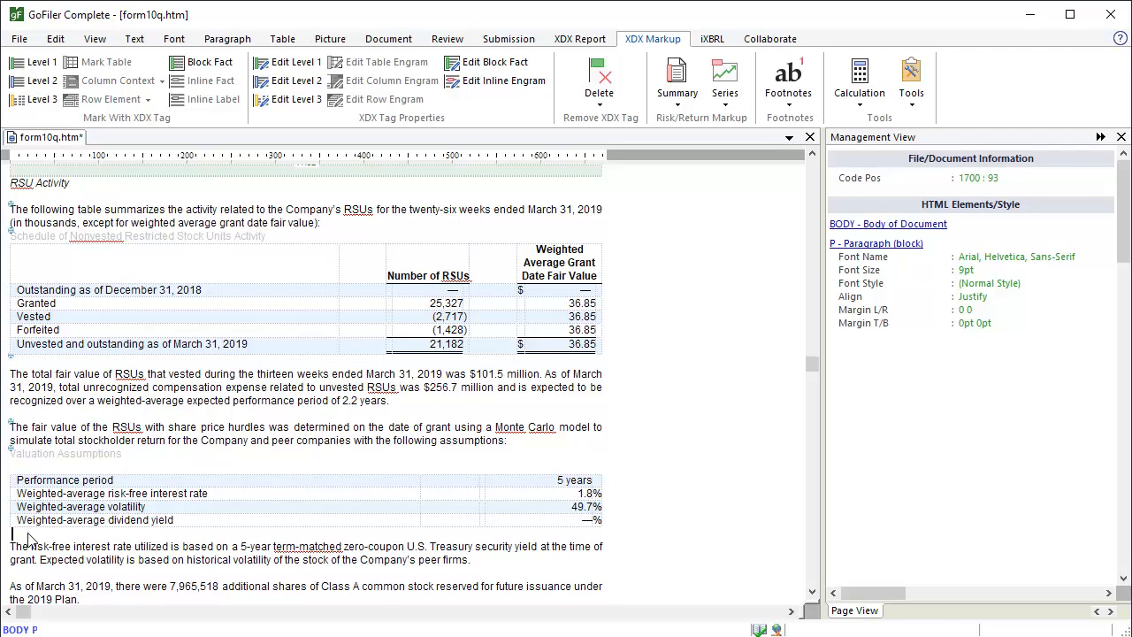
Mark the empty paragraph directly below the valuation assumptions table as Level 3 Disclosure End
{"action": "left_click", "coordinate": [40, 99]}
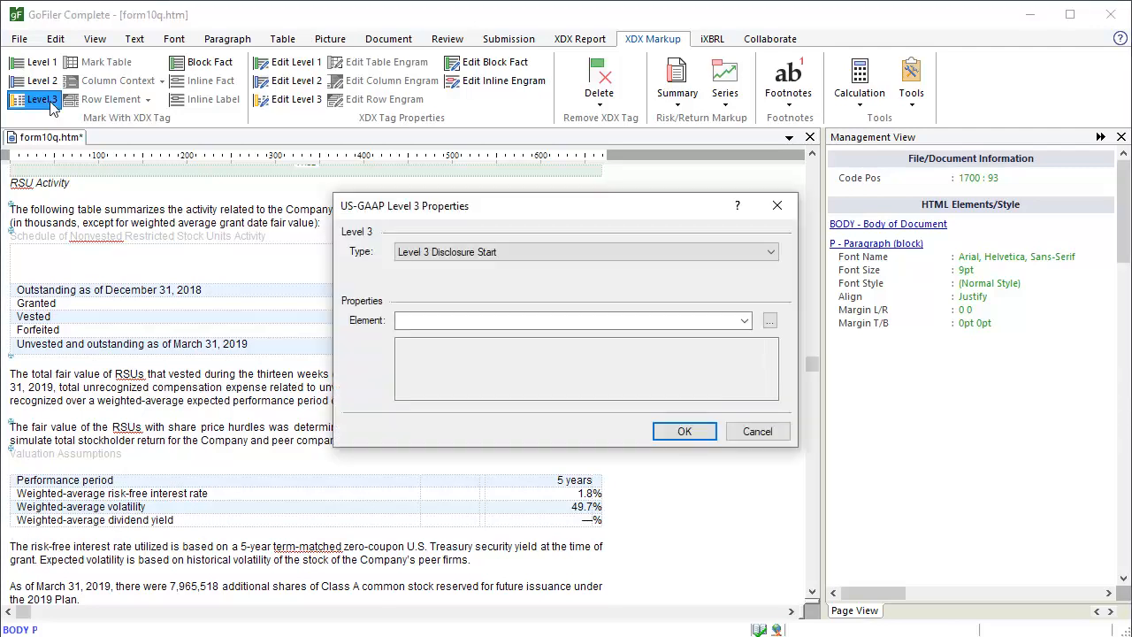
{"action": "left_click", "coordinate": [503, 251]}
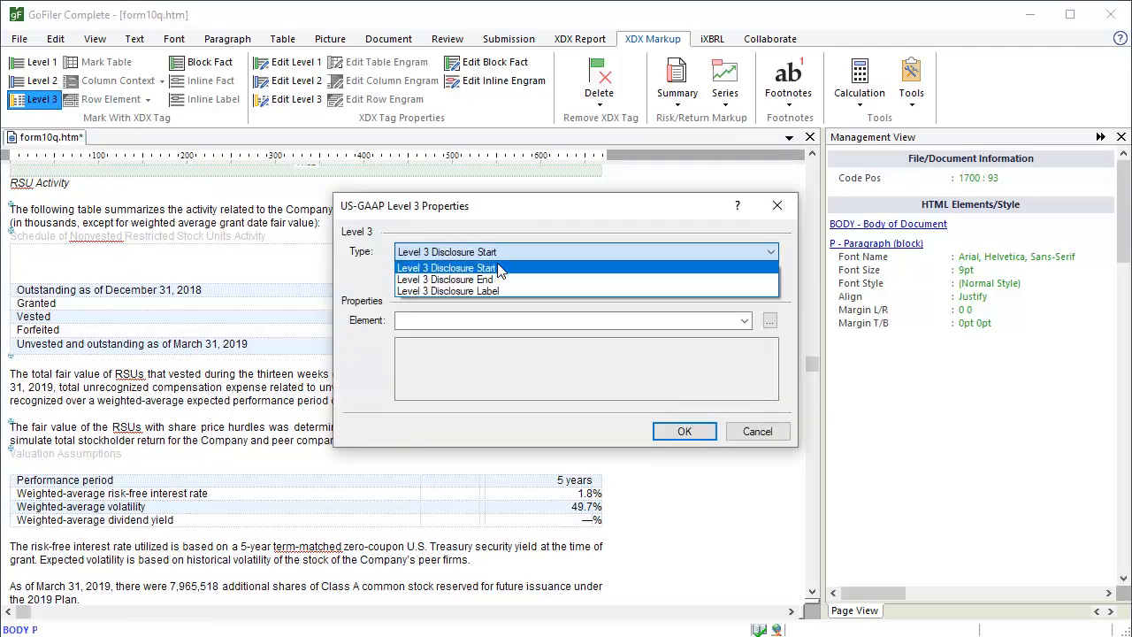
{"action": "left_click", "coordinate": [494, 280]}
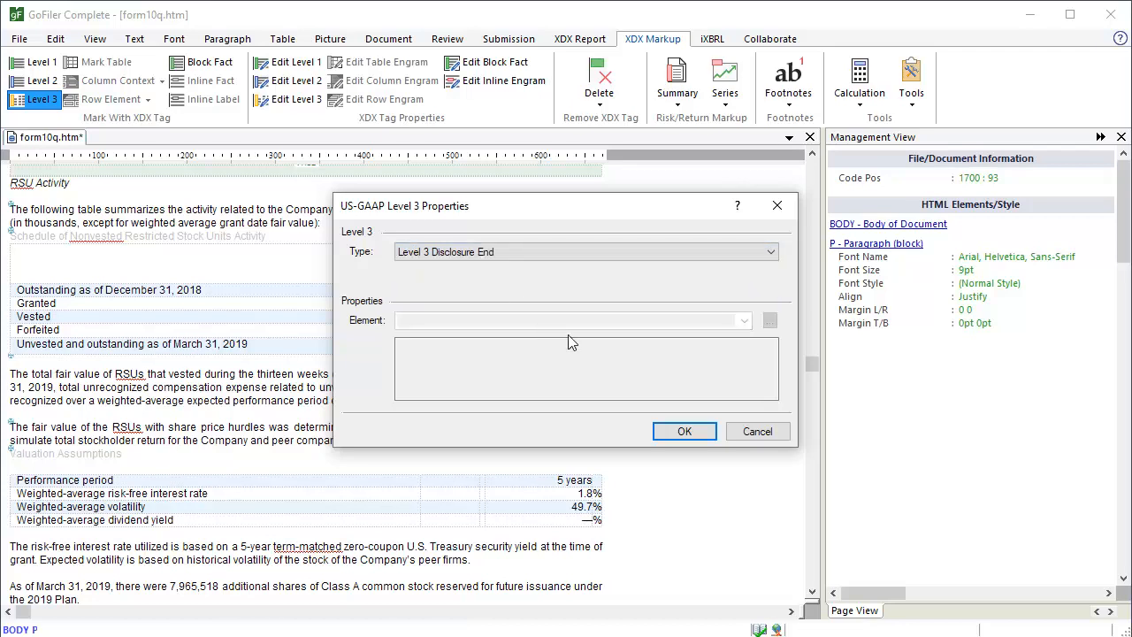
{"action": "left_click", "coordinate": [684, 429]}
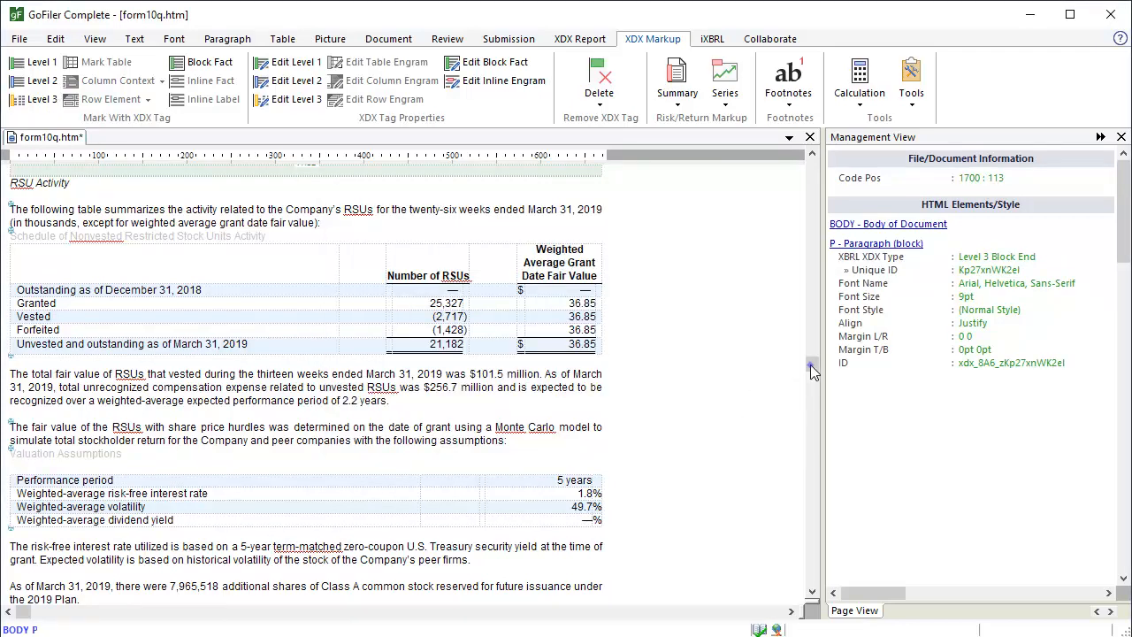
Mark the paragraph under "Share-Based Compensation Expense" as Level 3 Disclosure Start, using the ScheduleOfCompensationCostForShareBasedPaymentArrangements allocation element found by searching "share based compensation payment"
{"action": "left_click_drag", "start_coordinate": [810, 364], "coordinate": [810, 375]}
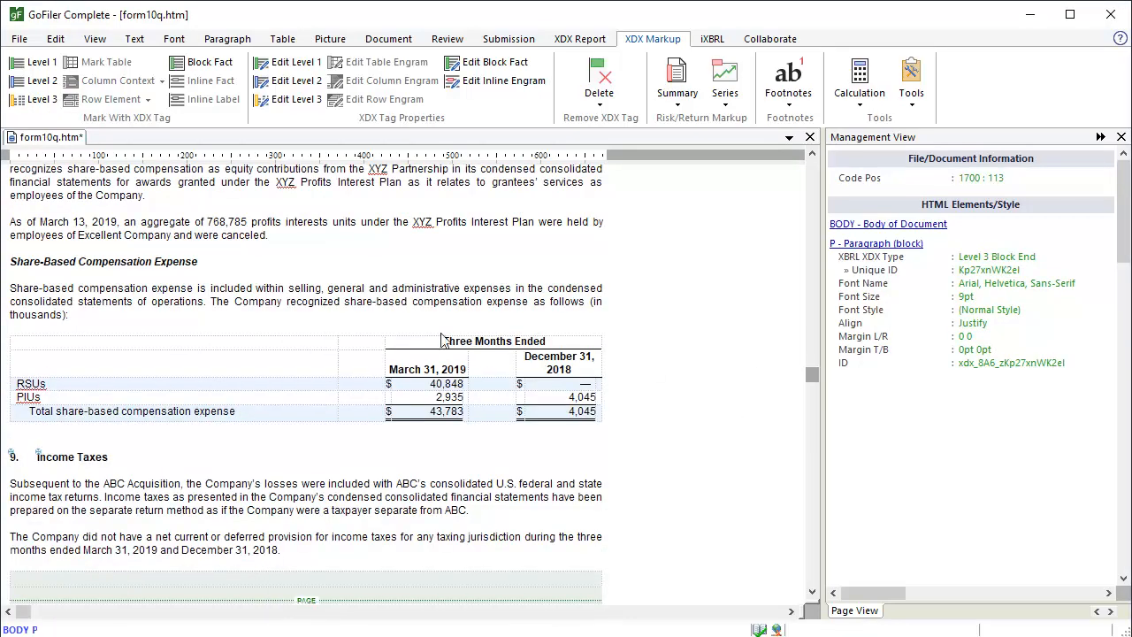
{"action": "left_click", "coordinate": [18, 292]}
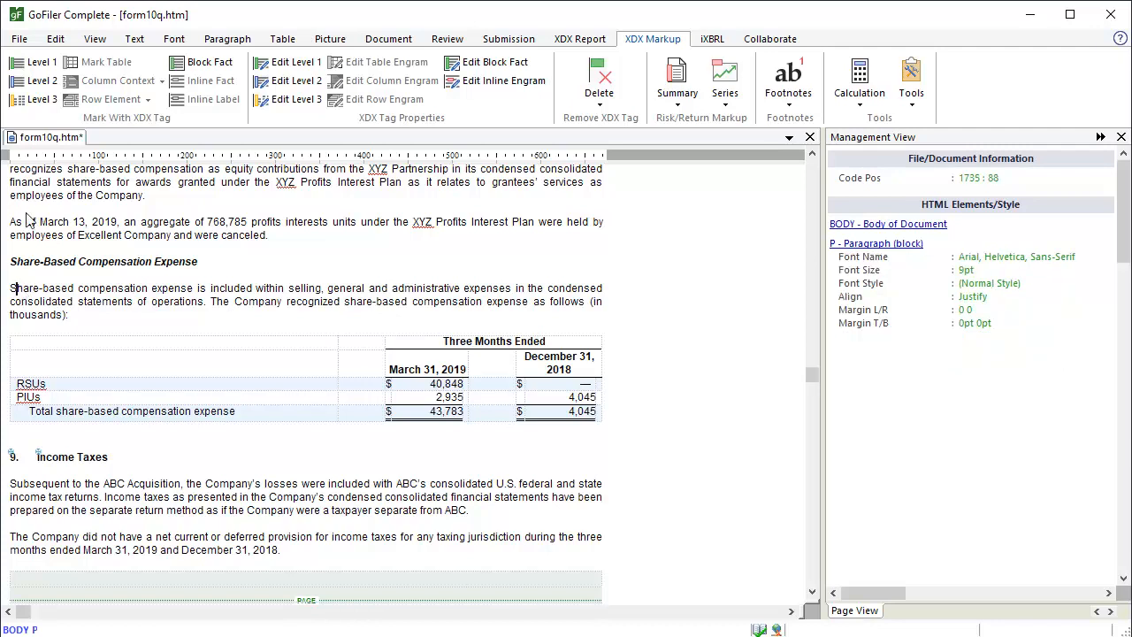
{"action": "left_click", "coordinate": [40, 100]}
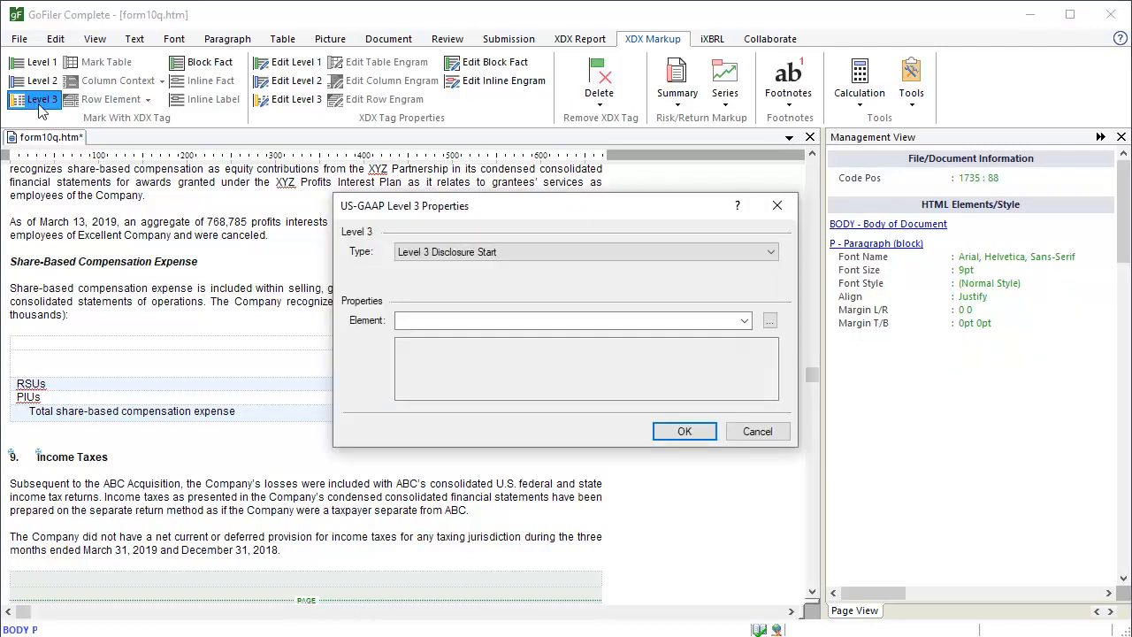
{"action": "left_click", "coordinate": [770, 322]}
{"action": "type", "text": "share-based compensatio"}
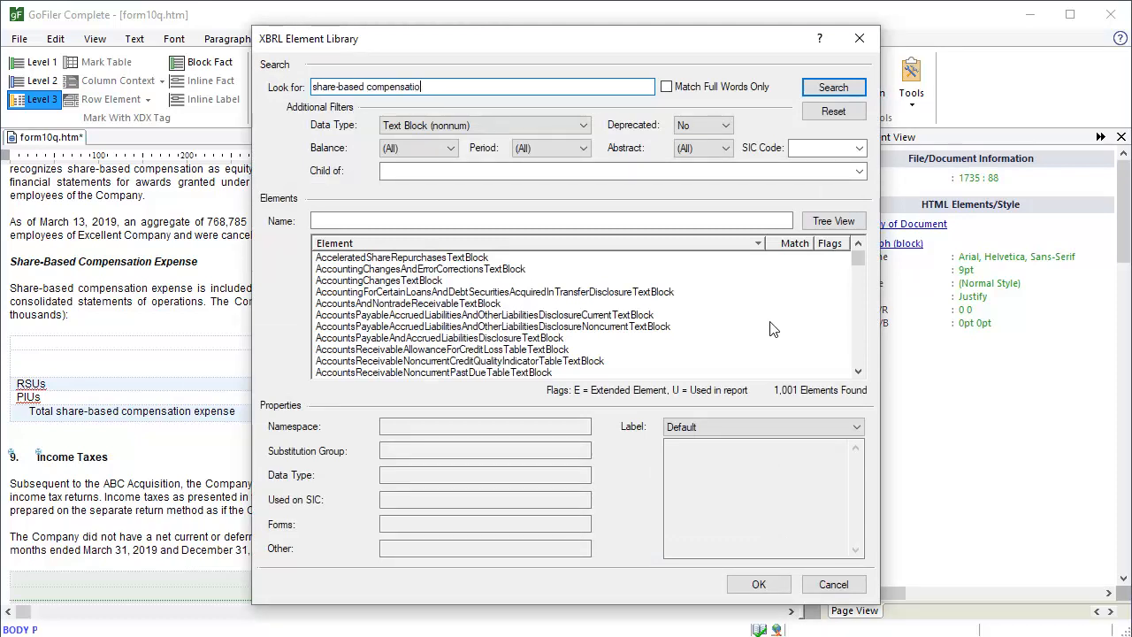
{"action": "left_click", "coordinate": [831, 88]}
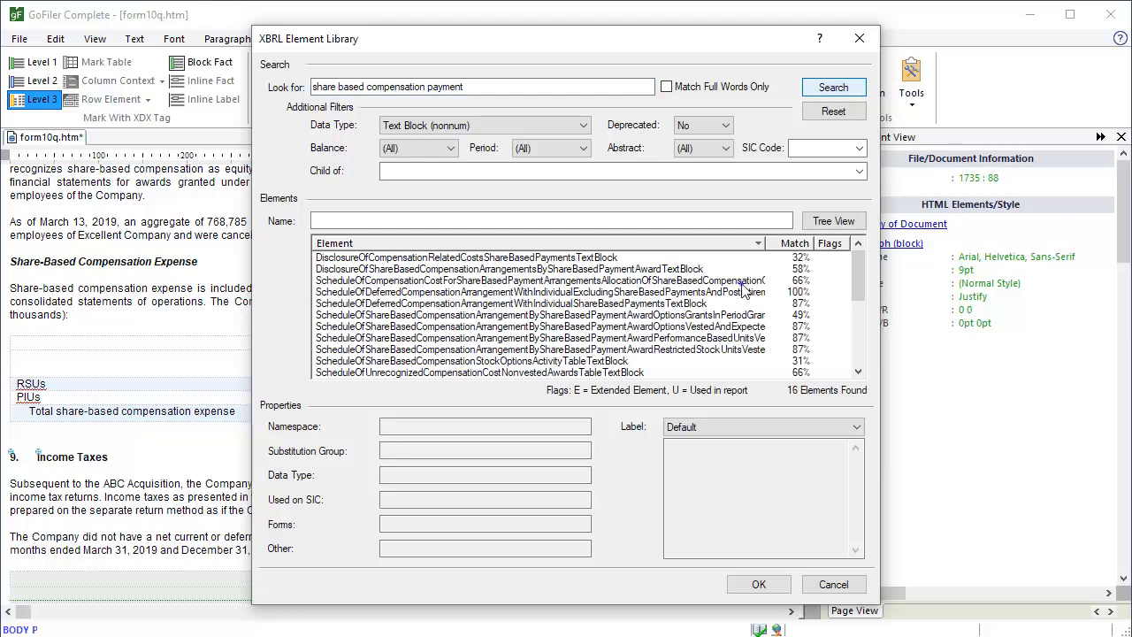
{"action": "left_click", "coordinate": [747, 280]}
{"action": "left_click", "coordinate": [771, 583]}
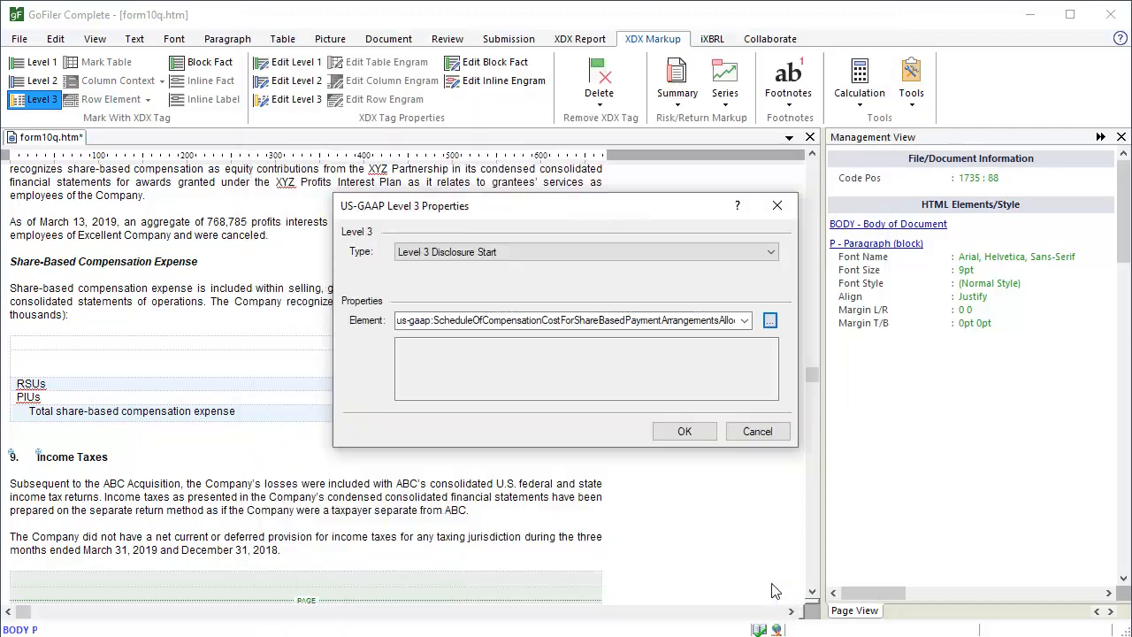
{"action": "left_click", "coordinate": [683, 433]}
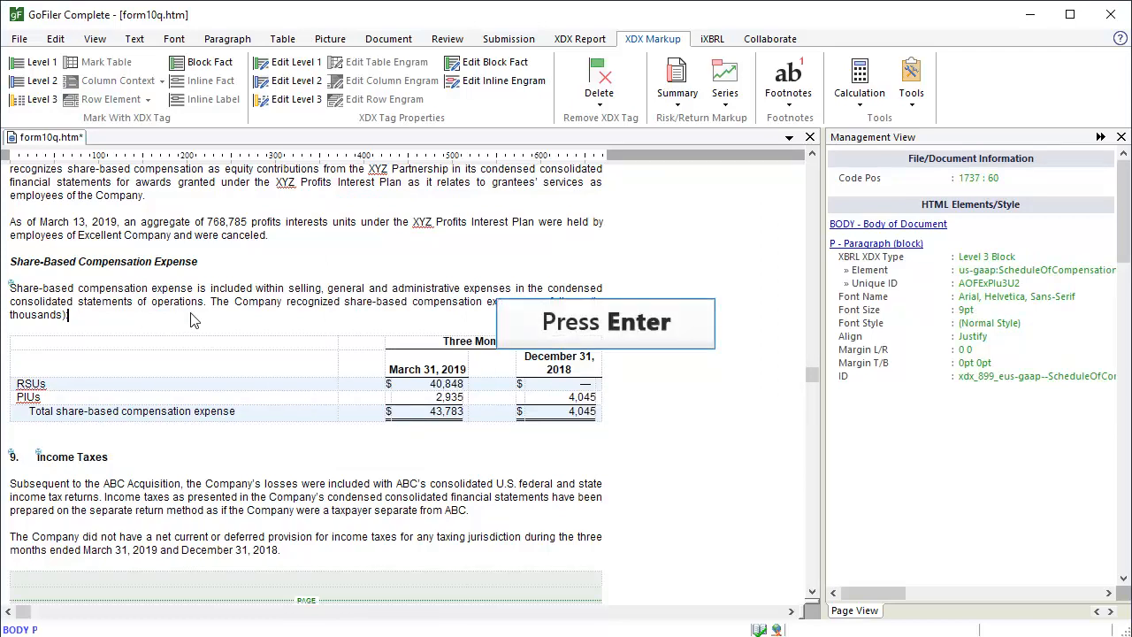
Add a line reading "Share-based Payment Arrangement, Cost by Plan" above the share-based compensation expense table and tag it as a Level 3 Disclosure Label
{"action": "key", "text": "Return"}
{"action": "type", "text": "Share-based Payment Arrangement, Cost by Plan"}
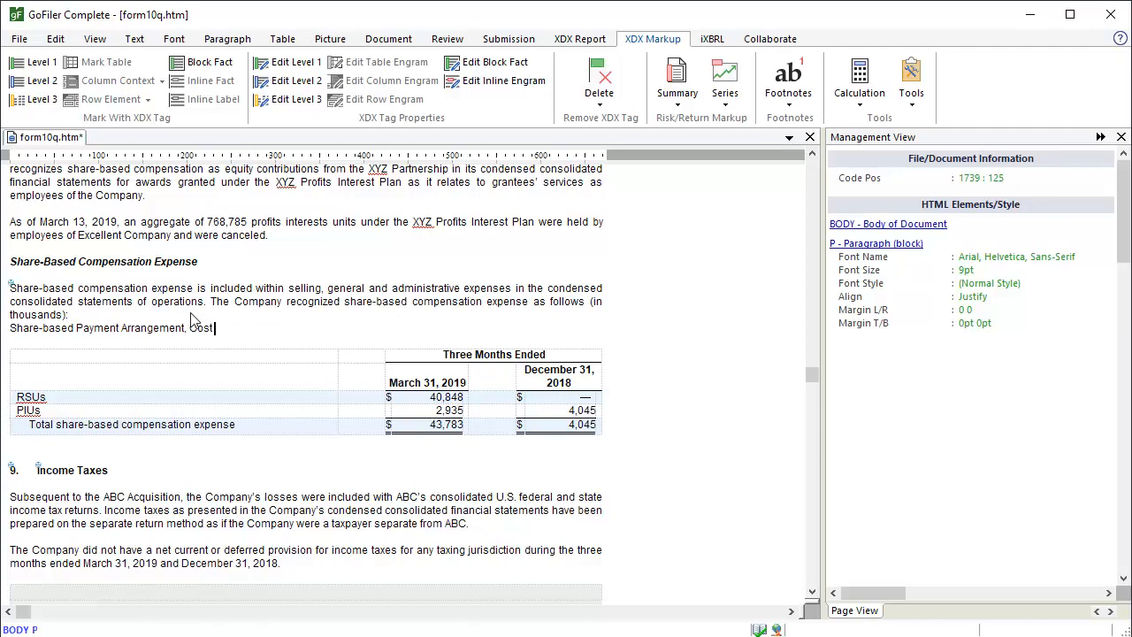
{"action": "key", "text": "ctrl+shift+Left"}
{"action": "key", "text": "ctrl+shift+Left"}
{"action": "key", "text": "ctrl+shift+Left"}
{"action": "key", "text": "ctrl+shift+Left"}
{"action": "key", "text": "ctrl+shift+Left"}
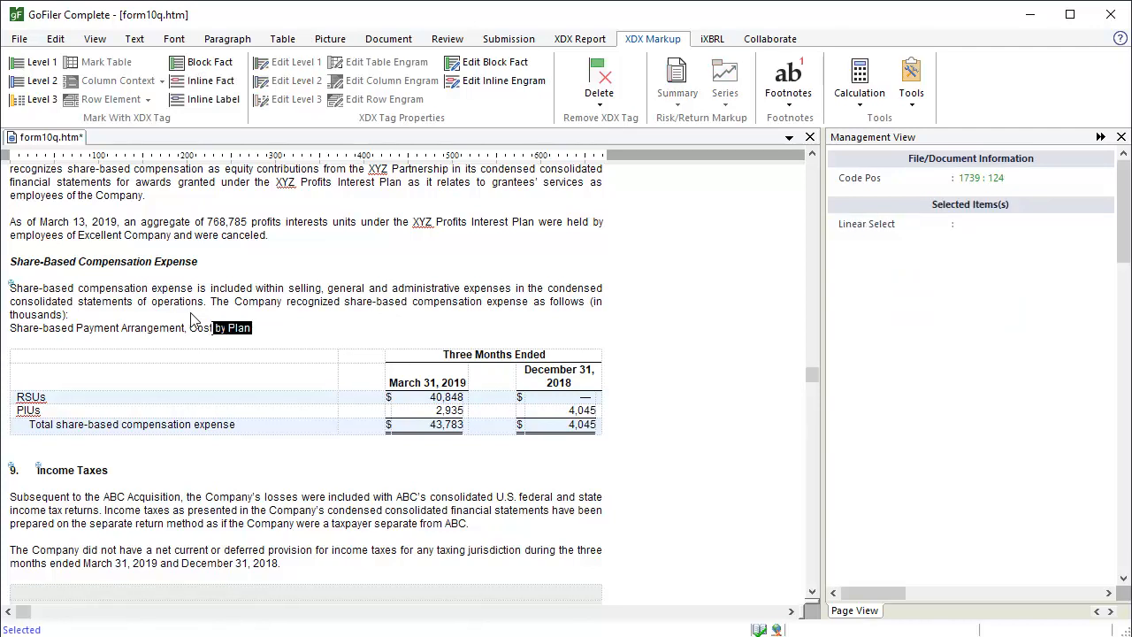
{"action": "key", "text": "ctrl+shift+Left"}
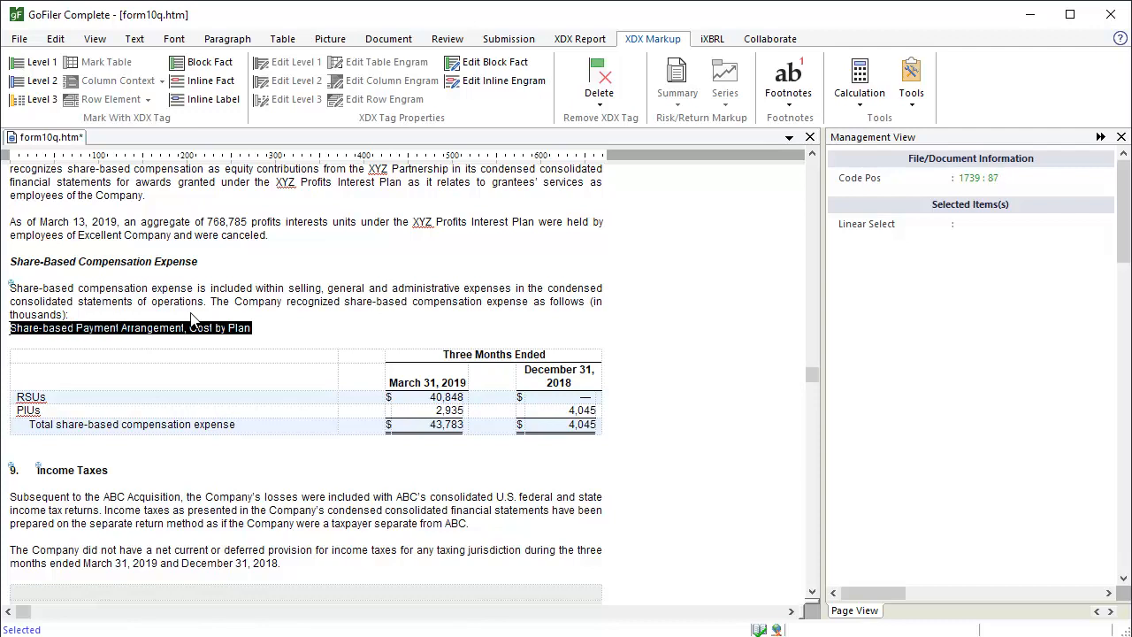
{"action": "left_click", "coordinate": [34, 99]}
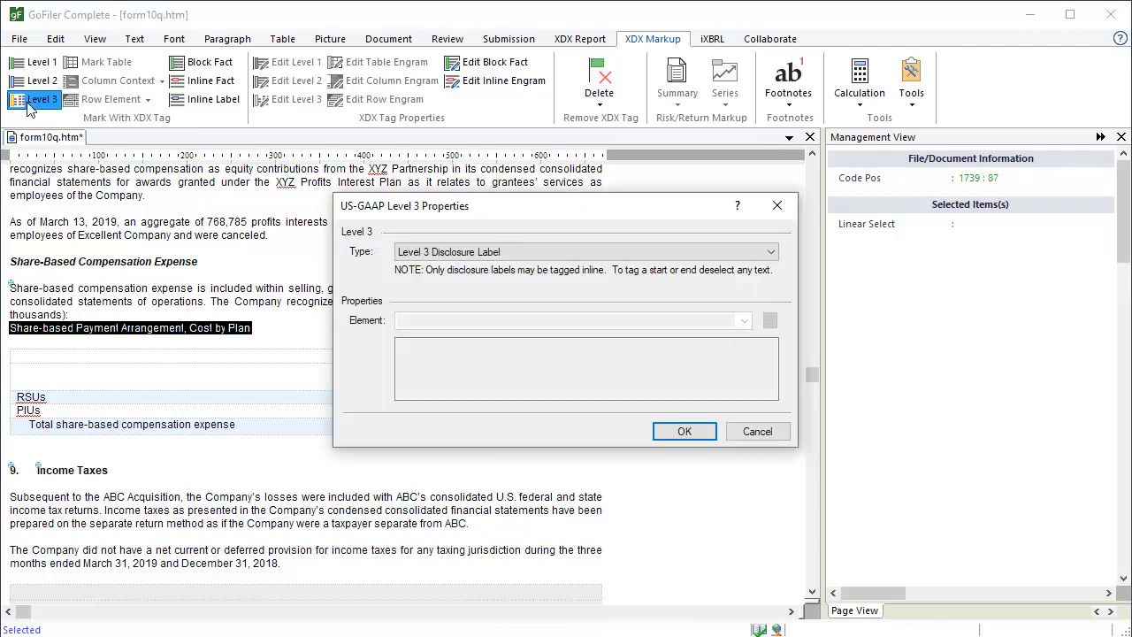
{"action": "left_click", "coordinate": [686, 433]}
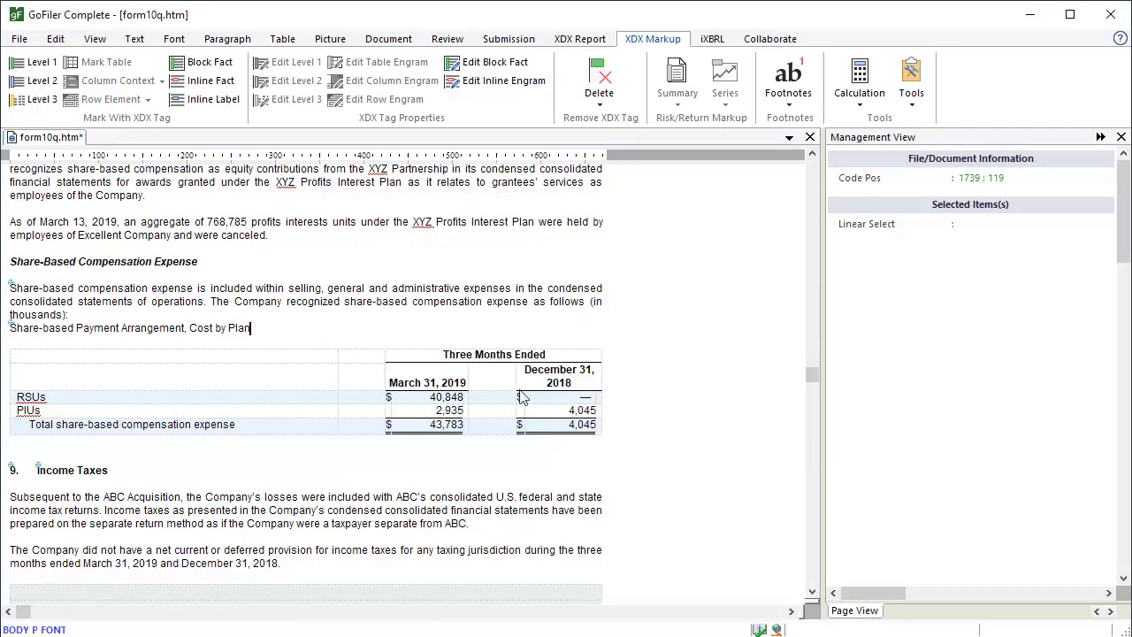
Hide the "Share-based Payment Arrangement, Cost by Plan" label paragraph by setting its CSS display type to None
{"action": "left_click", "coordinate": [256, 329]}
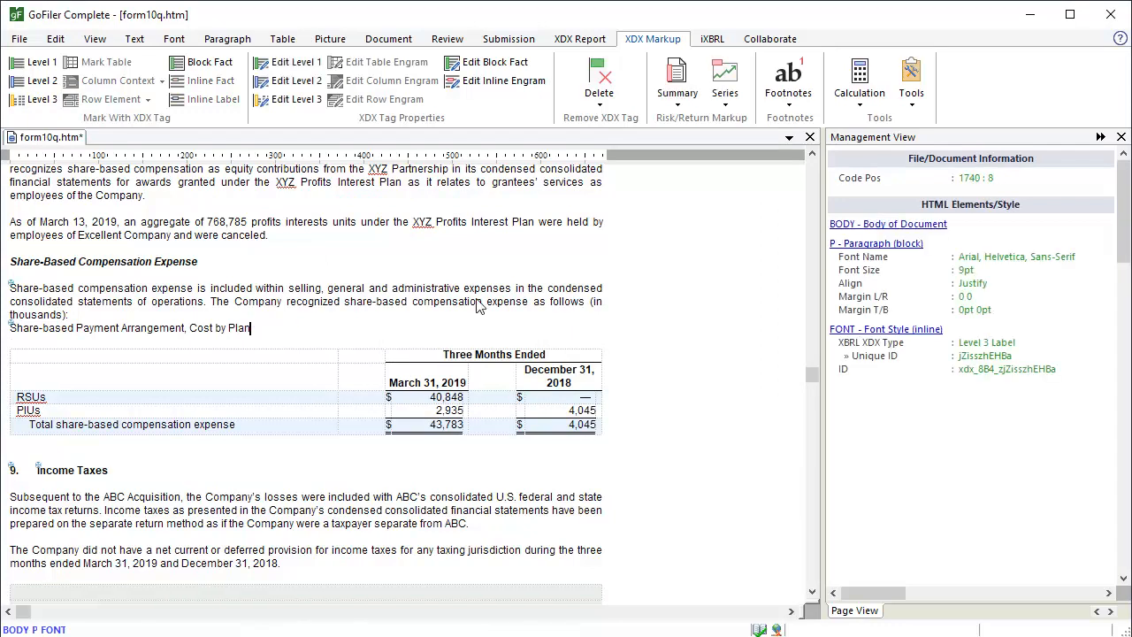
{"action": "right_click", "coordinate": [917, 251]}
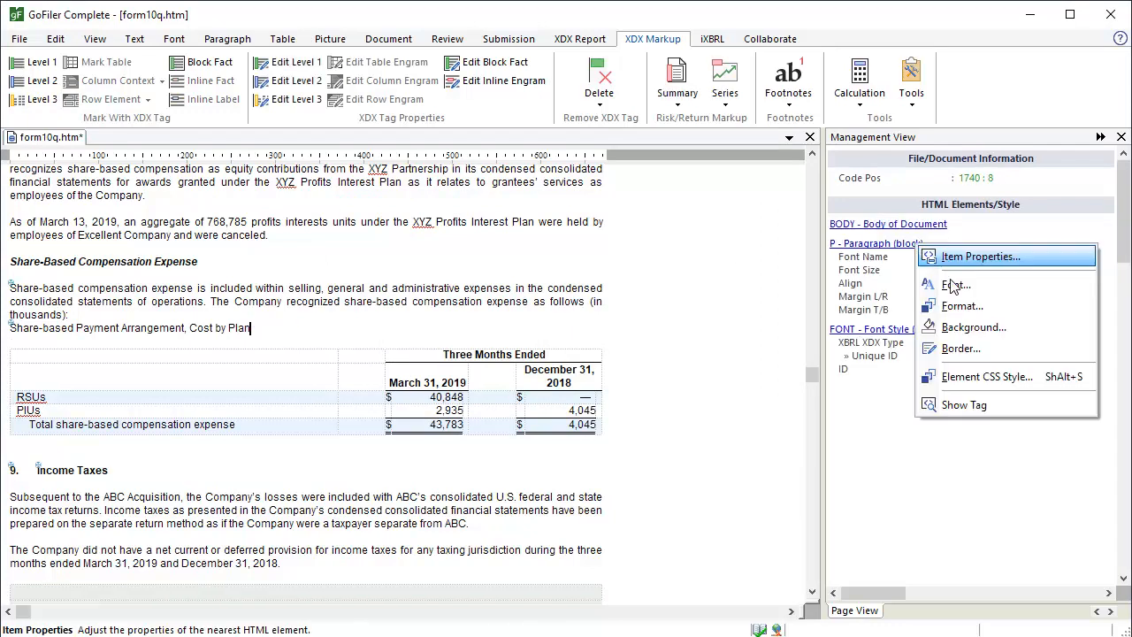
{"action": "left_click", "coordinate": [1050, 378]}
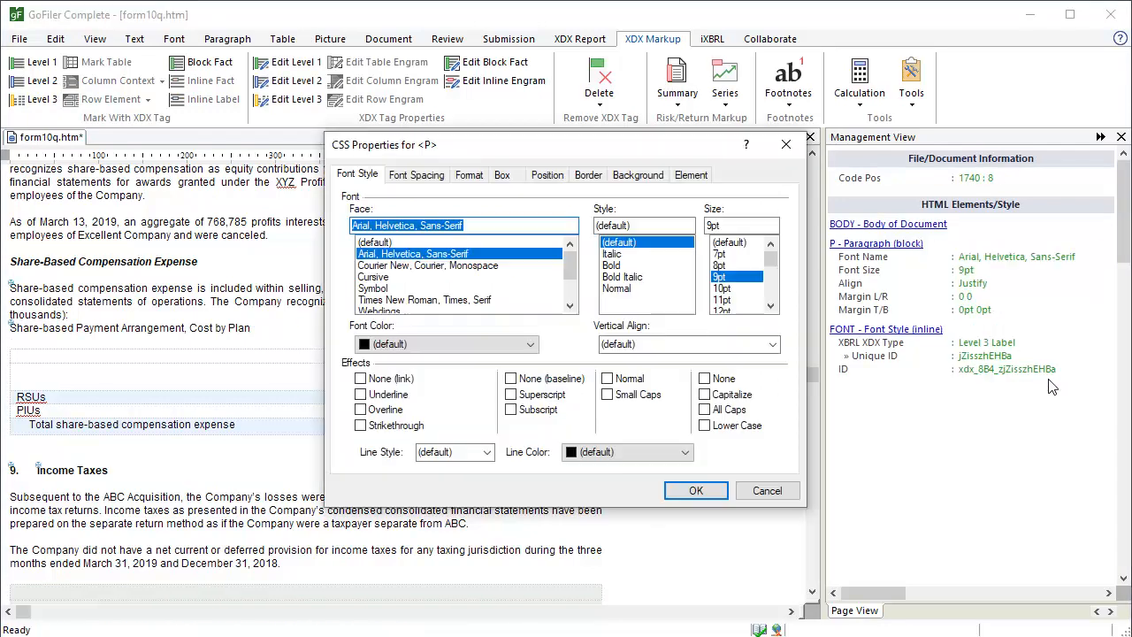
{"action": "left_click", "coordinate": [688, 176]}
{"action": "left_click", "coordinate": [518, 219]}
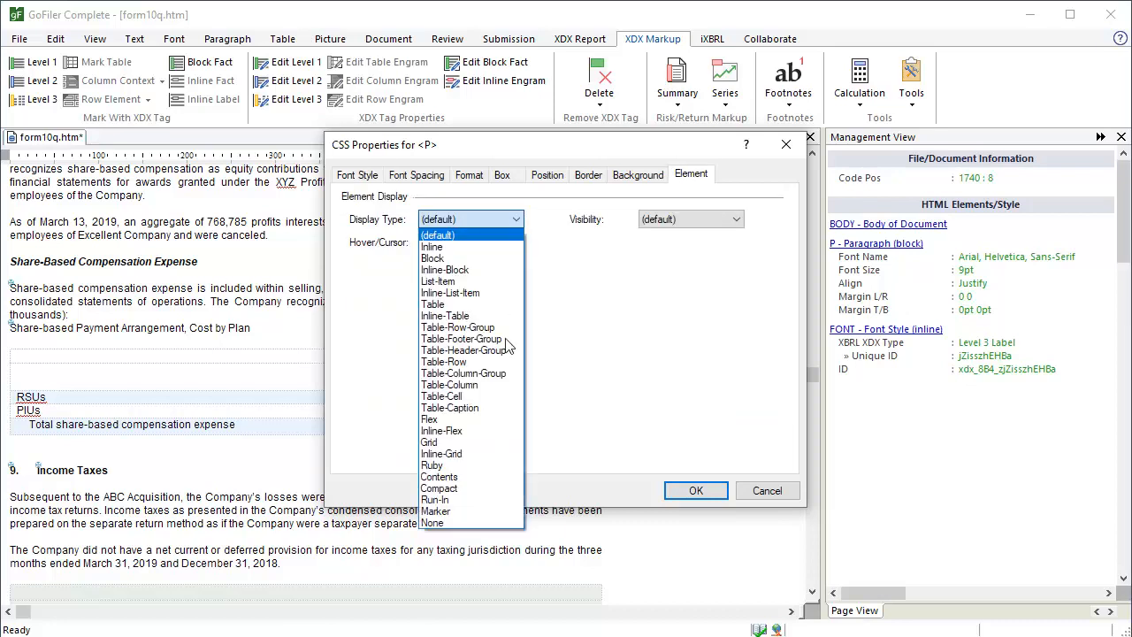
{"action": "left_click", "coordinate": [490, 524]}
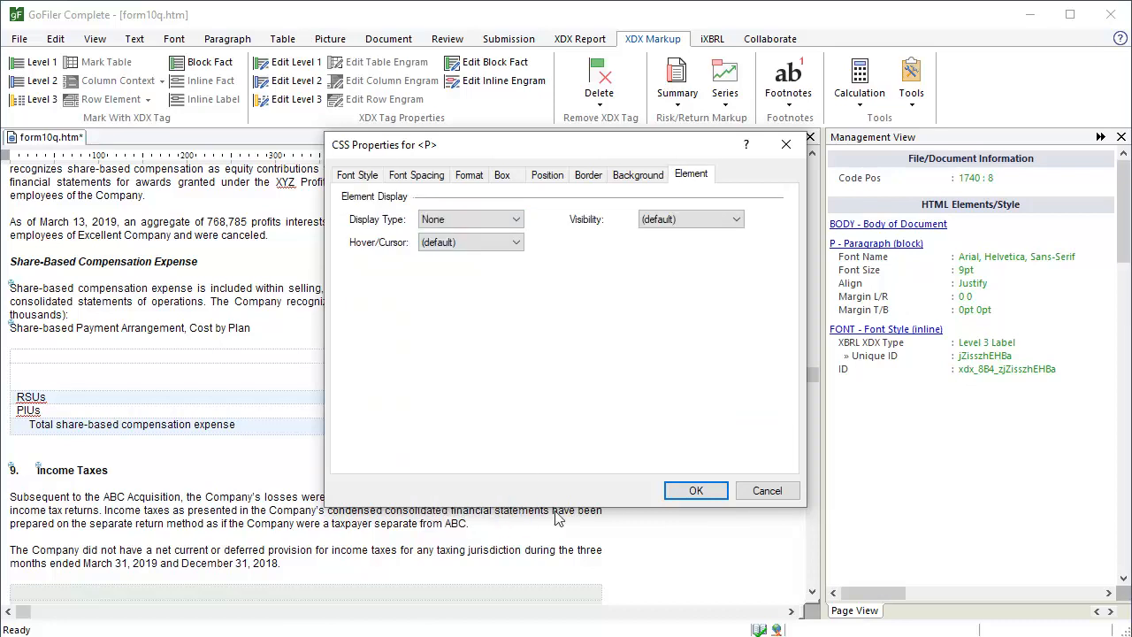
{"action": "left_click", "coordinate": [695, 492]}
Mark the empty paragraph between the share-based compensation expense table and the Income Taxes heading as Level 3 Disclosure End
{"action": "left_click", "coordinate": [42, 449]}
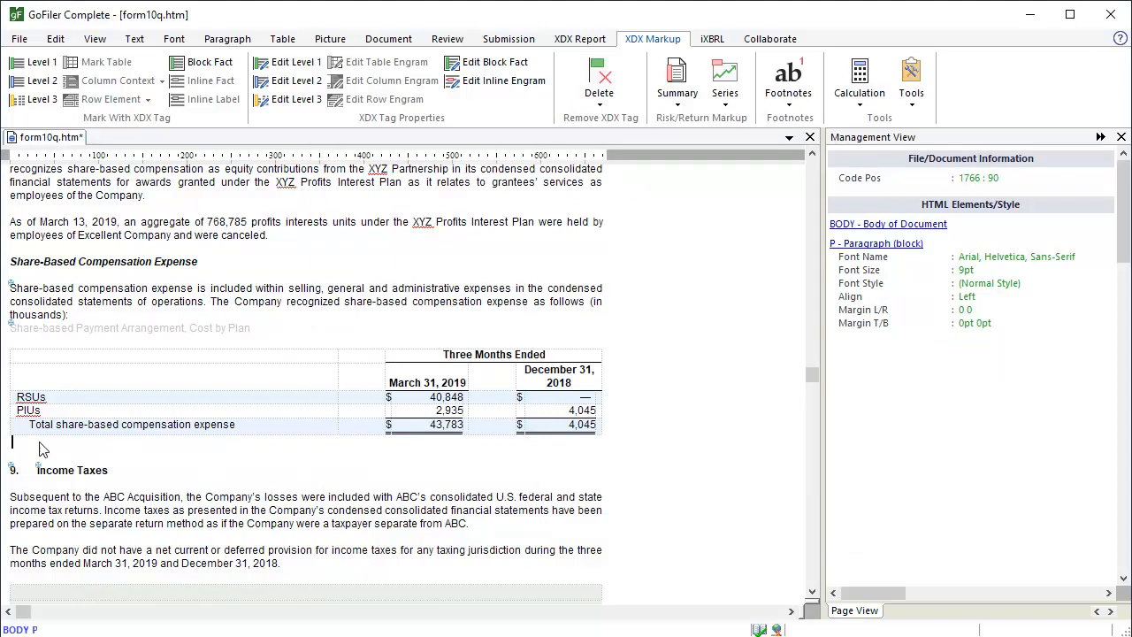
{"action": "left_click", "coordinate": [42, 99]}
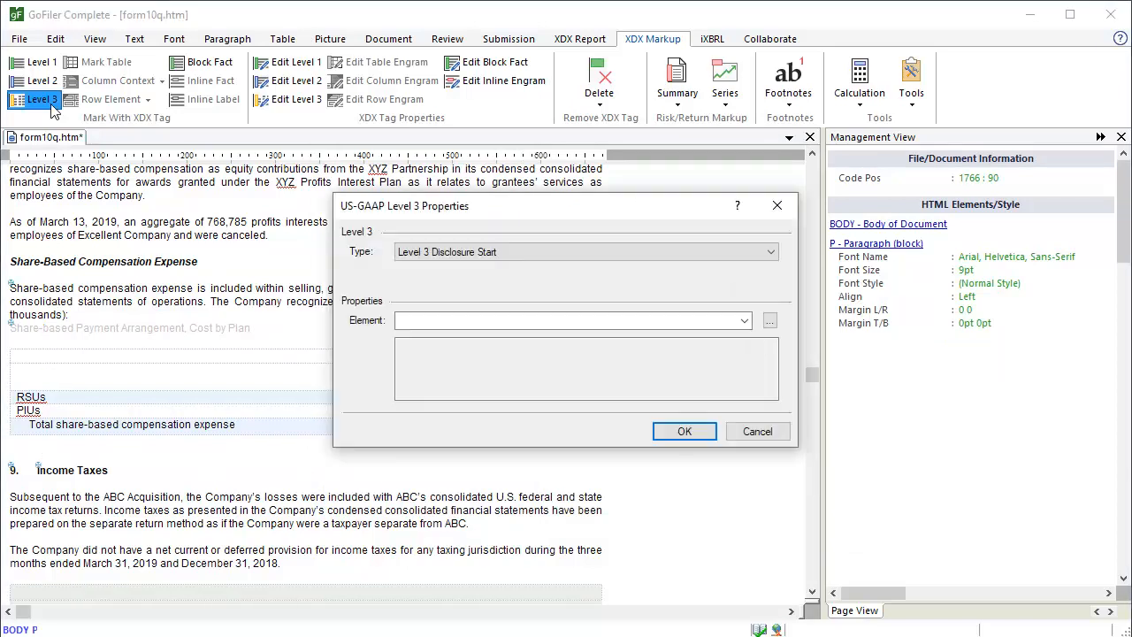
{"action": "left_click", "coordinate": [573, 252]}
{"action": "left_click", "coordinate": [566, 275]}
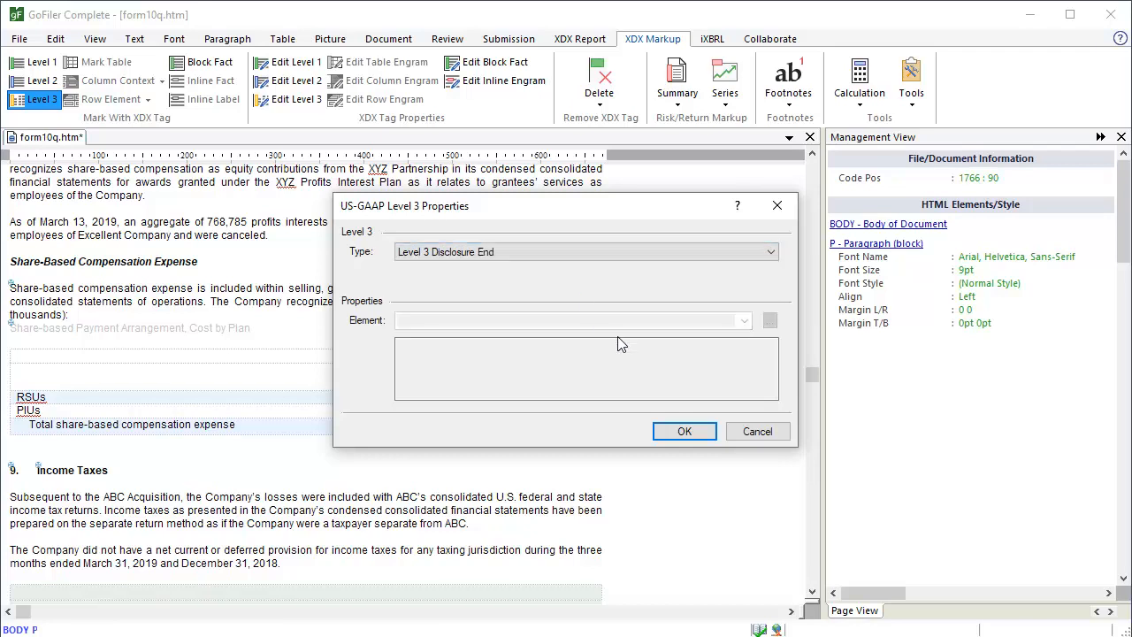
{"action": "left_click", "coordinate": [698, 428]}
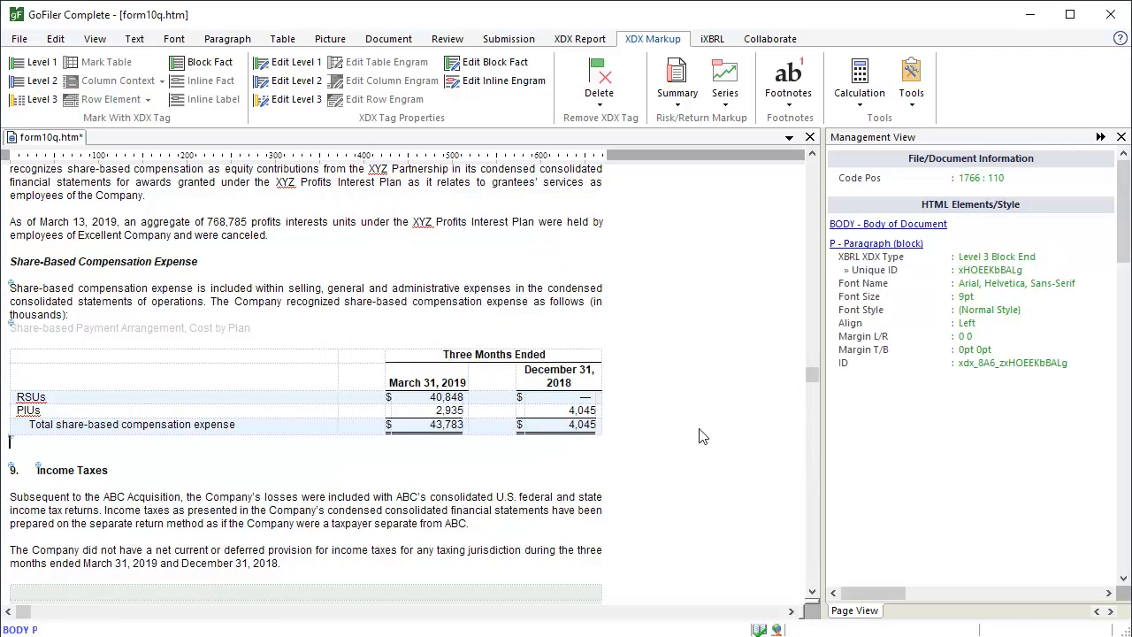